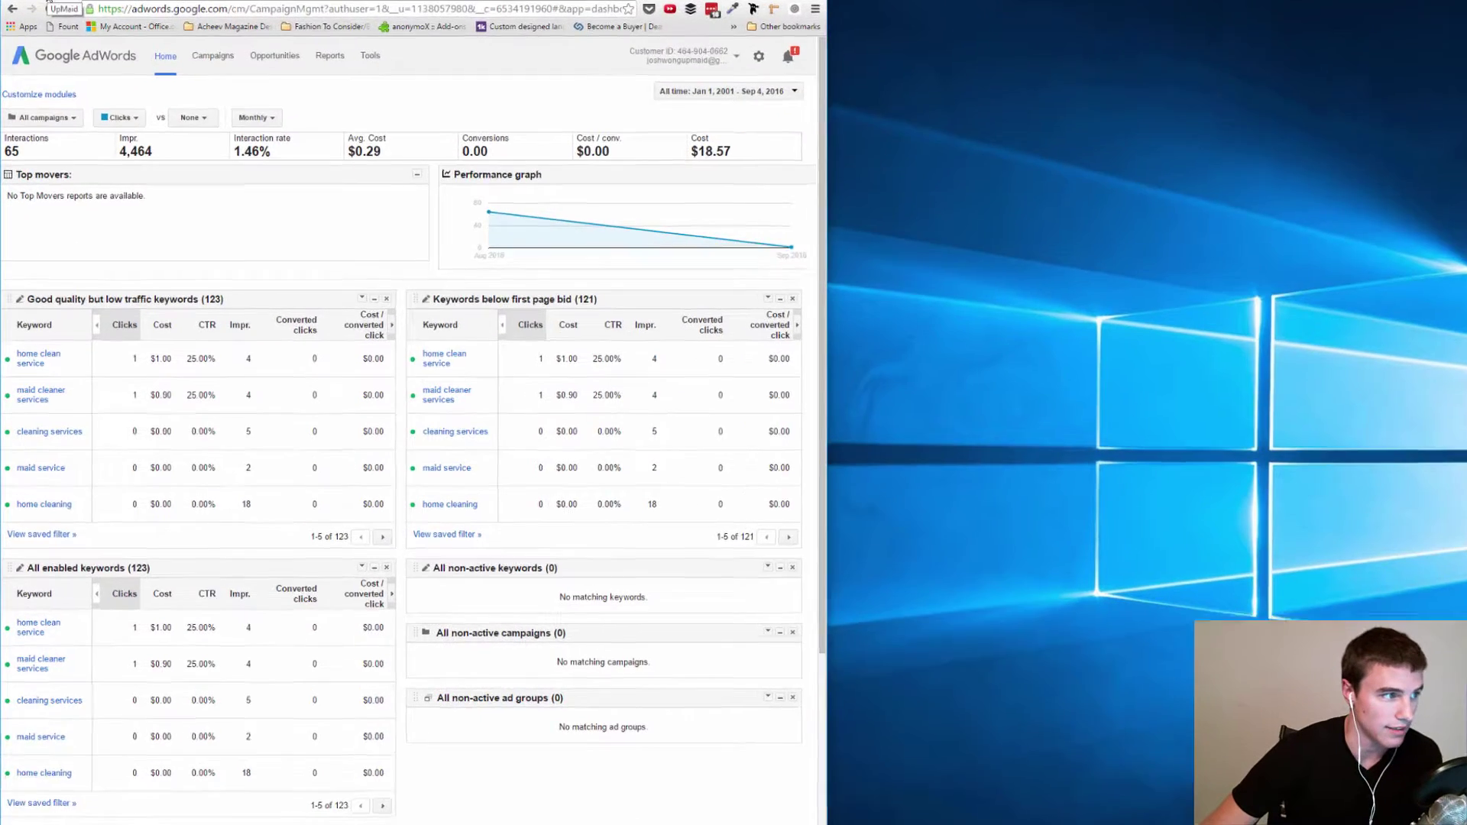
Open the UpMaid website and review its home page, from the booking steps down to the trusted cleaners section
left_click(42, 18)
left_click_drag(966, 99, 955, 213)
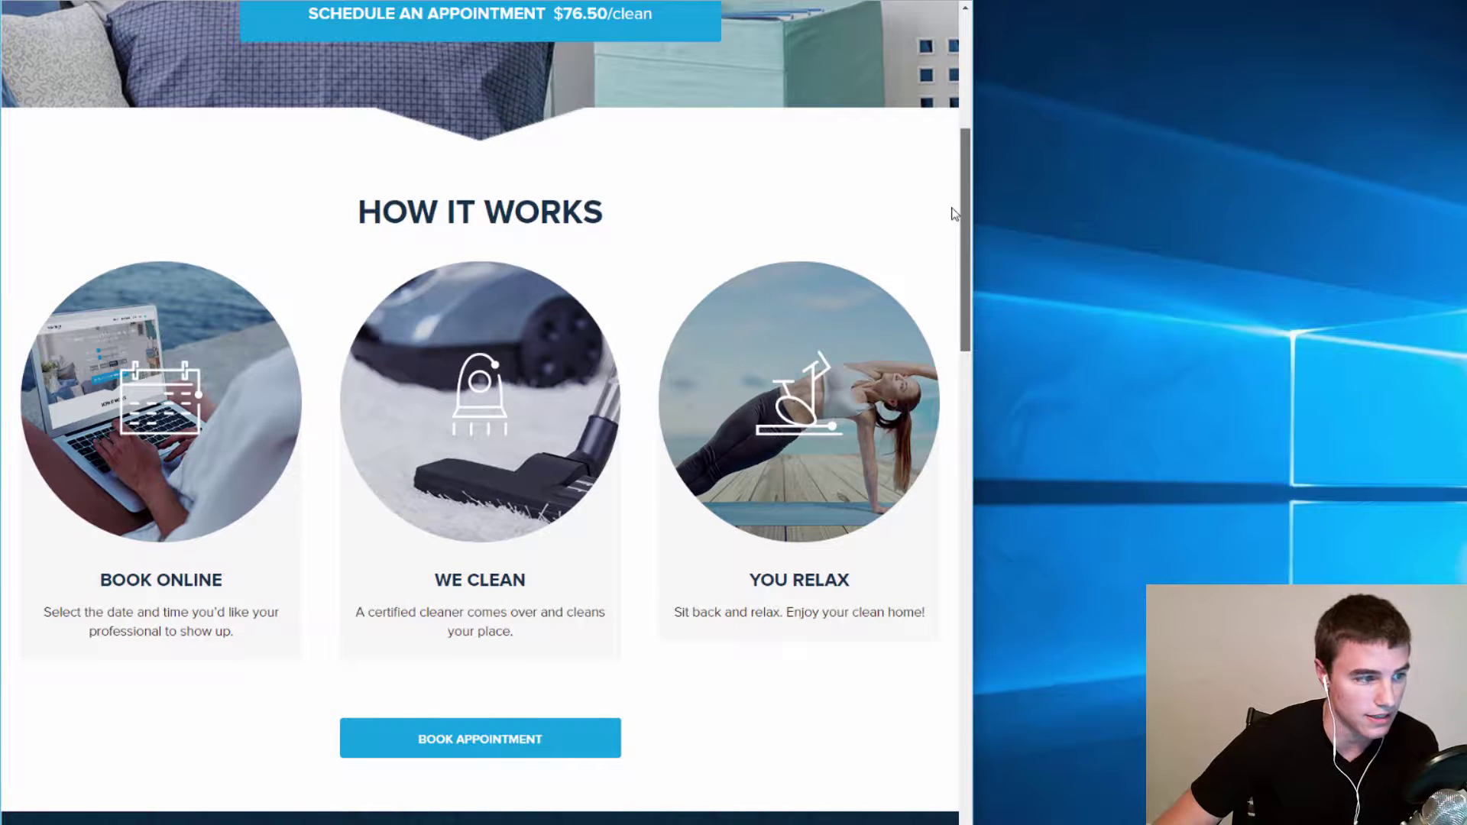
scroll(955, 214, "down", 1)
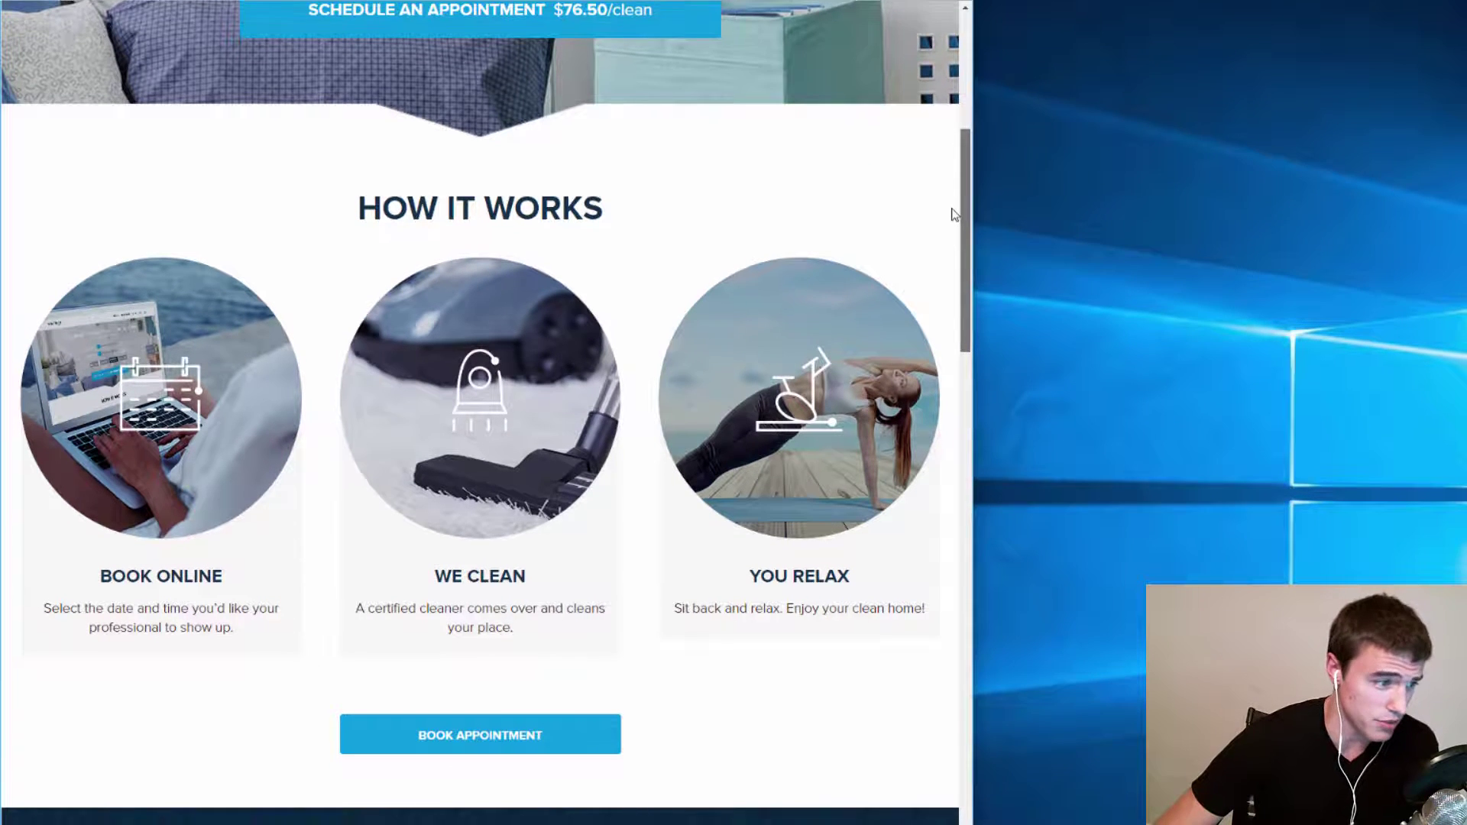
scroll(953, 218, "down", 2)
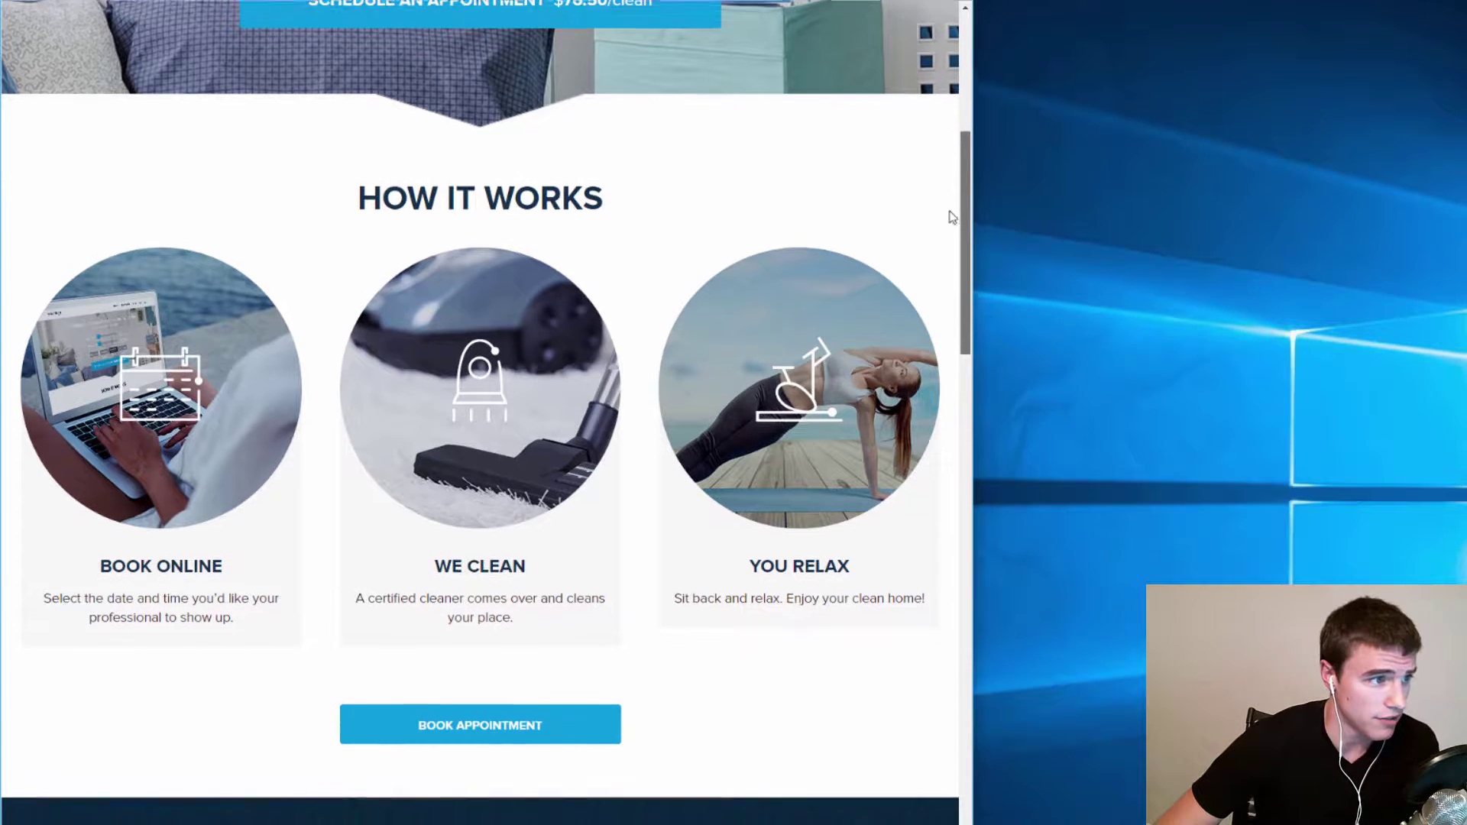
scroll(948, 233, "down", 2)
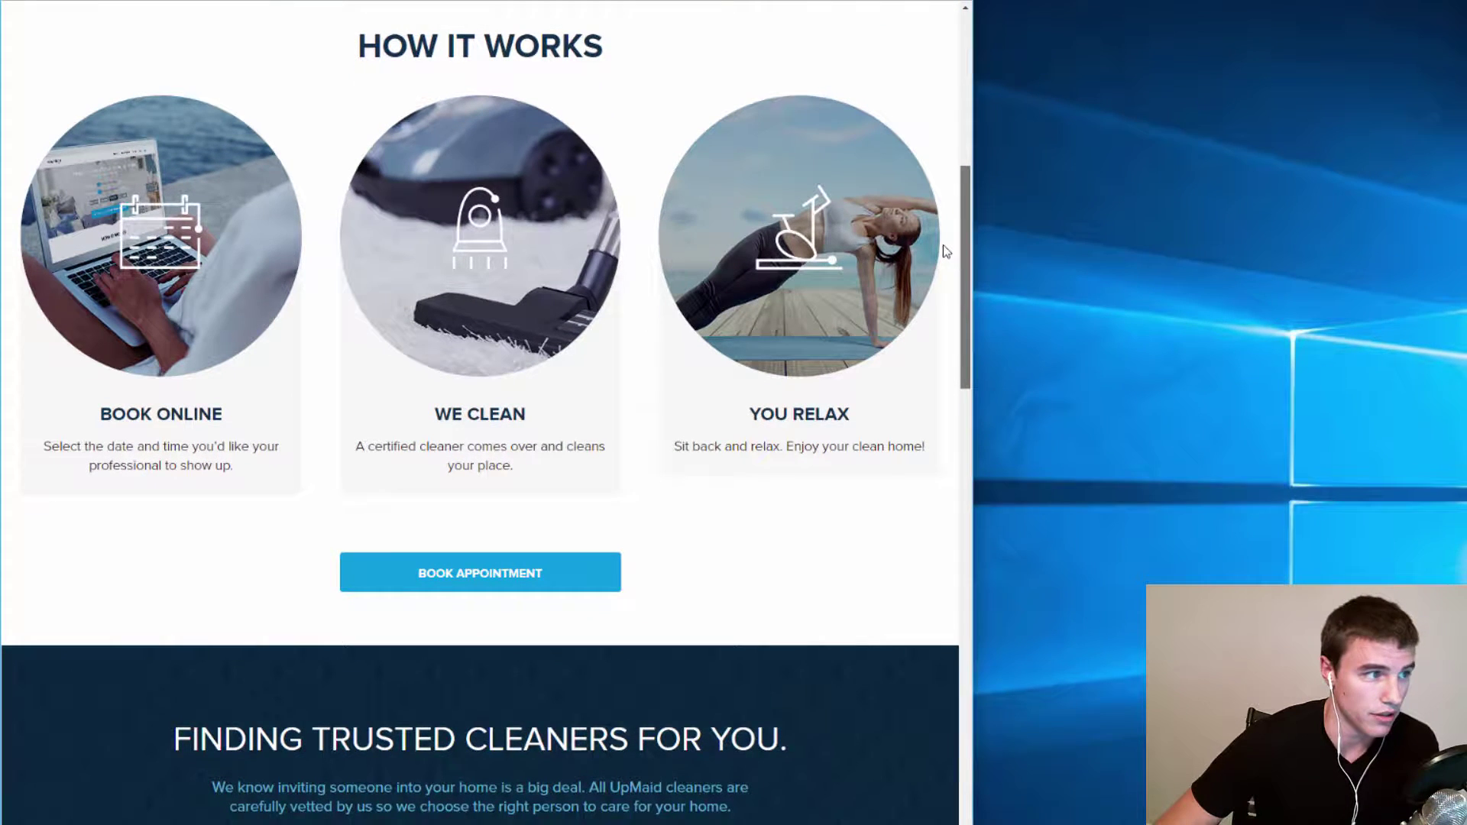
scroll(942, 245, "down", 1)
scroll(945, 252, "down", 2)
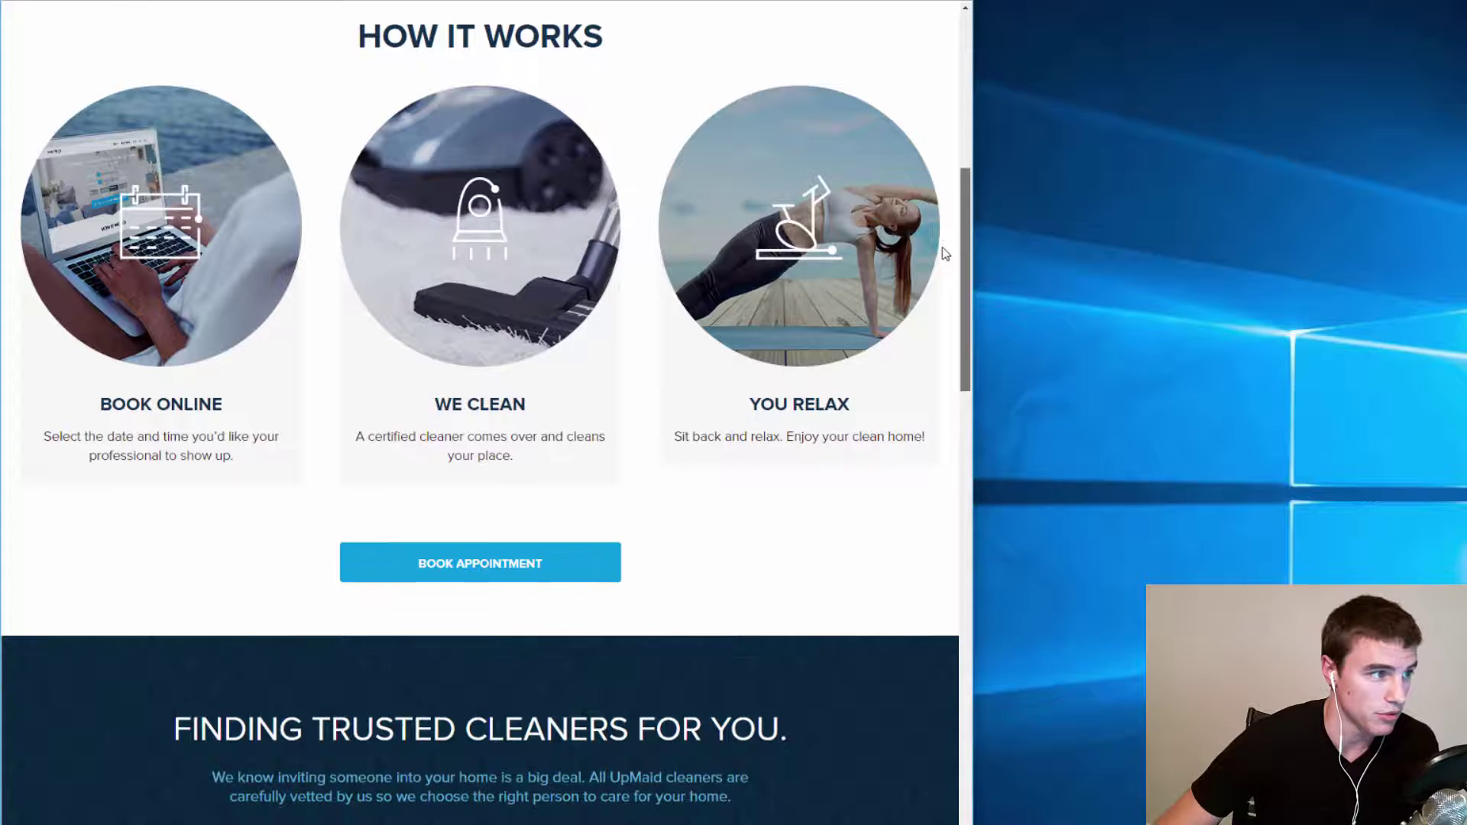
scroll(945, 260, "down", 20)
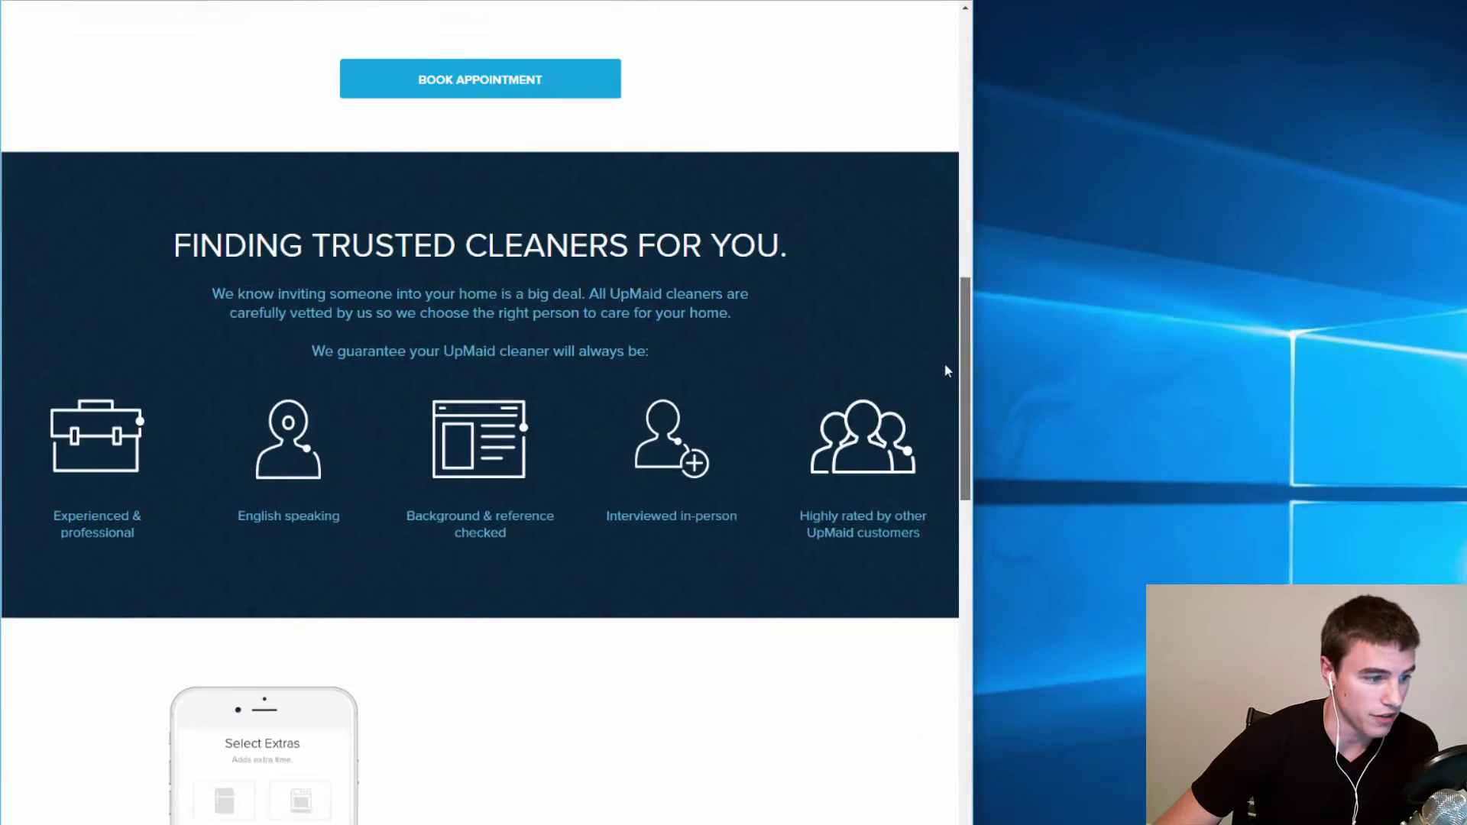
scroll(903, 673, "down", 4)
scroll(907, 688, "up", 20)
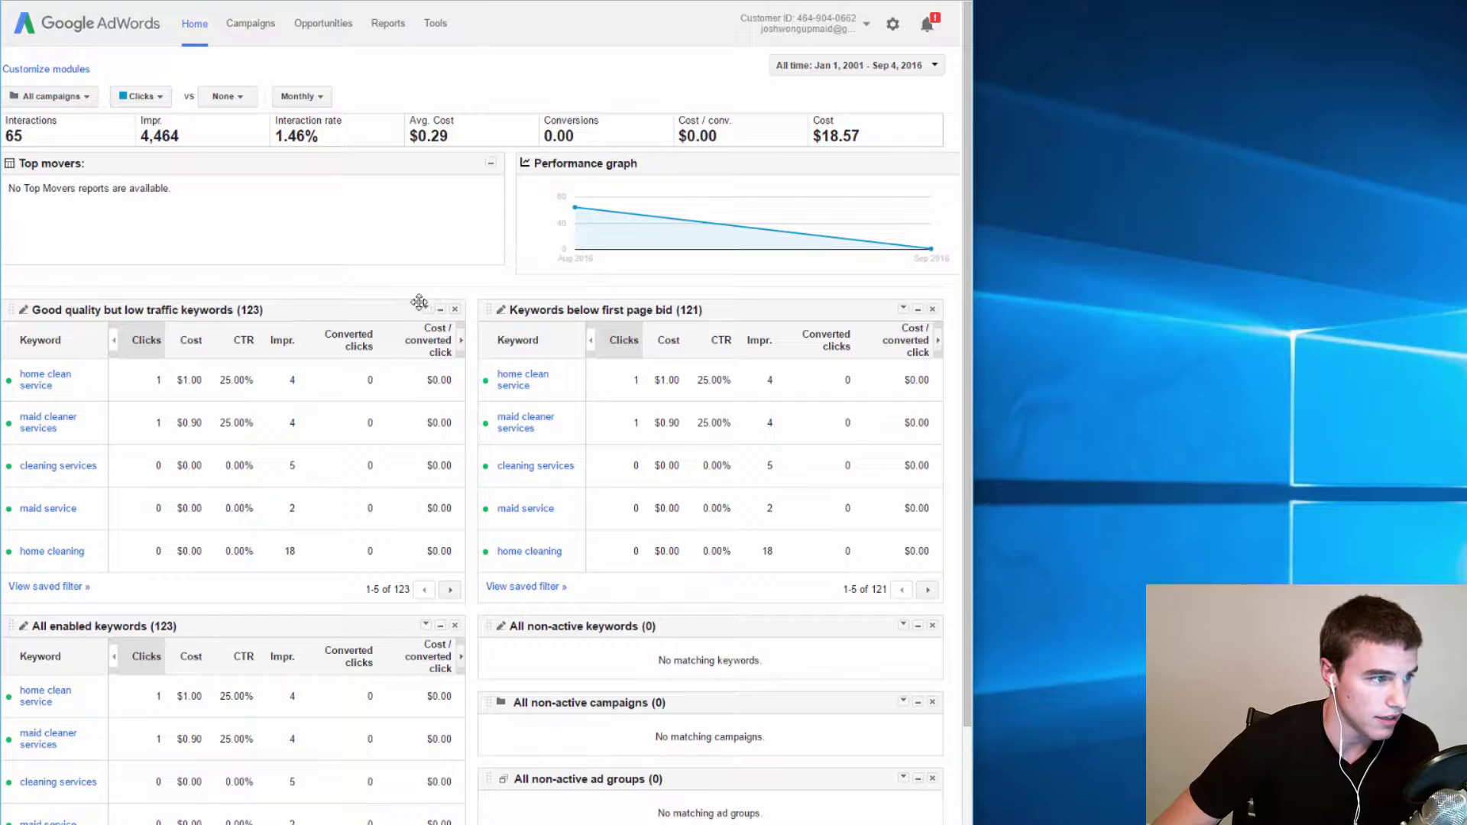
Review the AdWords account dashboard, then open the settings of the Boston Area Home Cleaning campaign
scroll(397, 309, "down", 4)
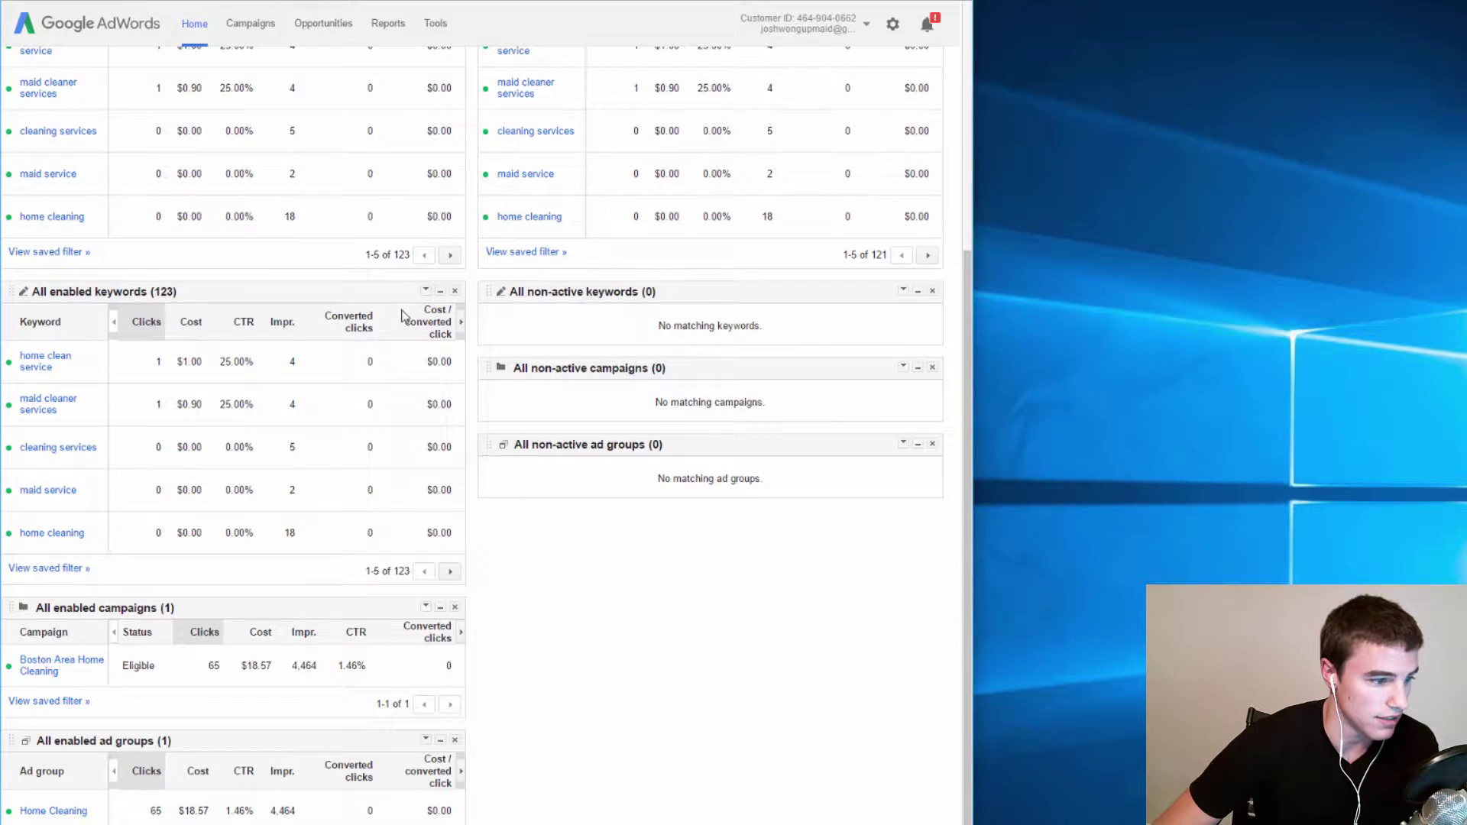
scroll(400, 317, "up", 4)
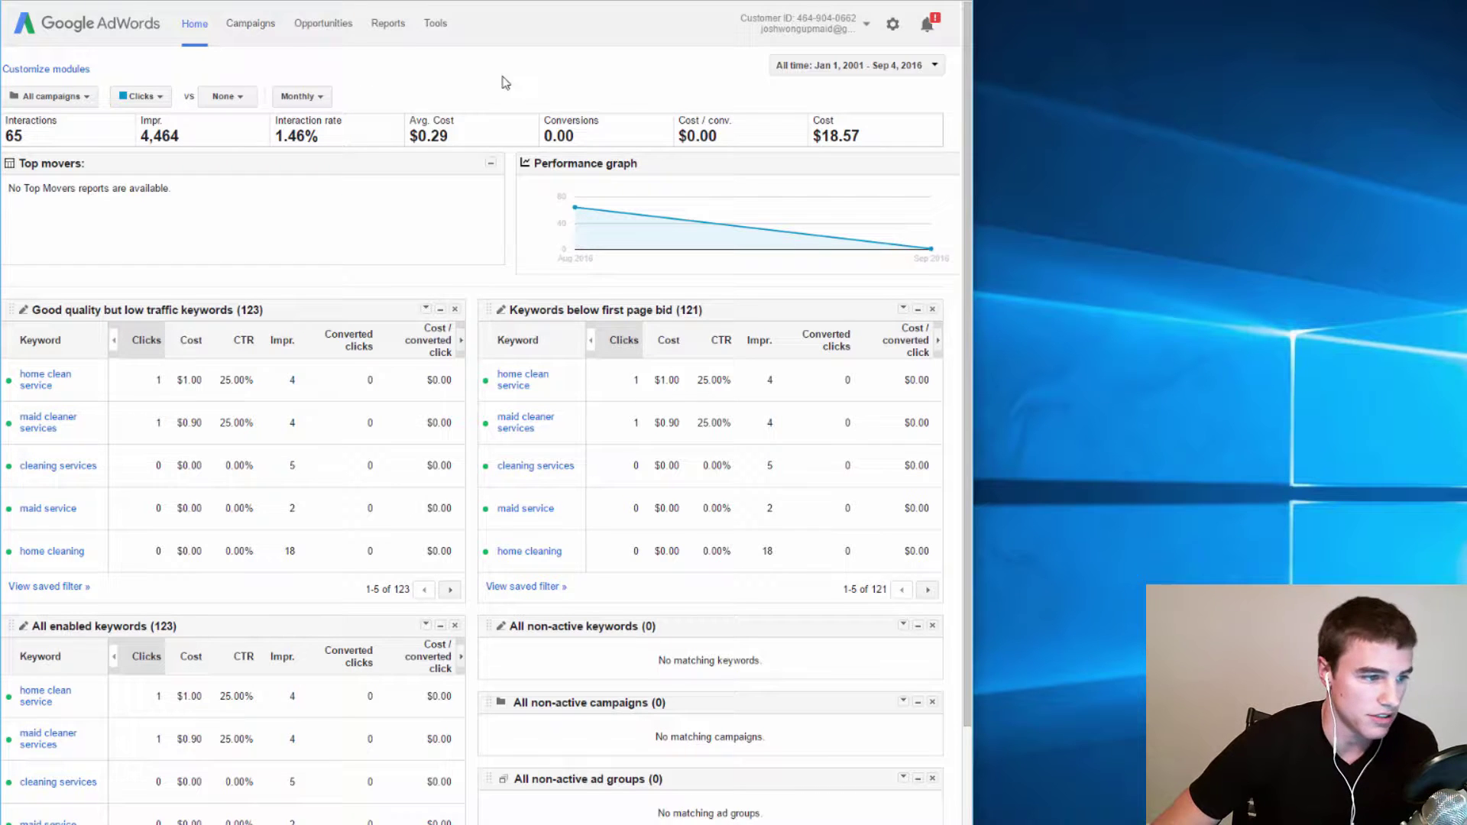
left_click(251, 24)
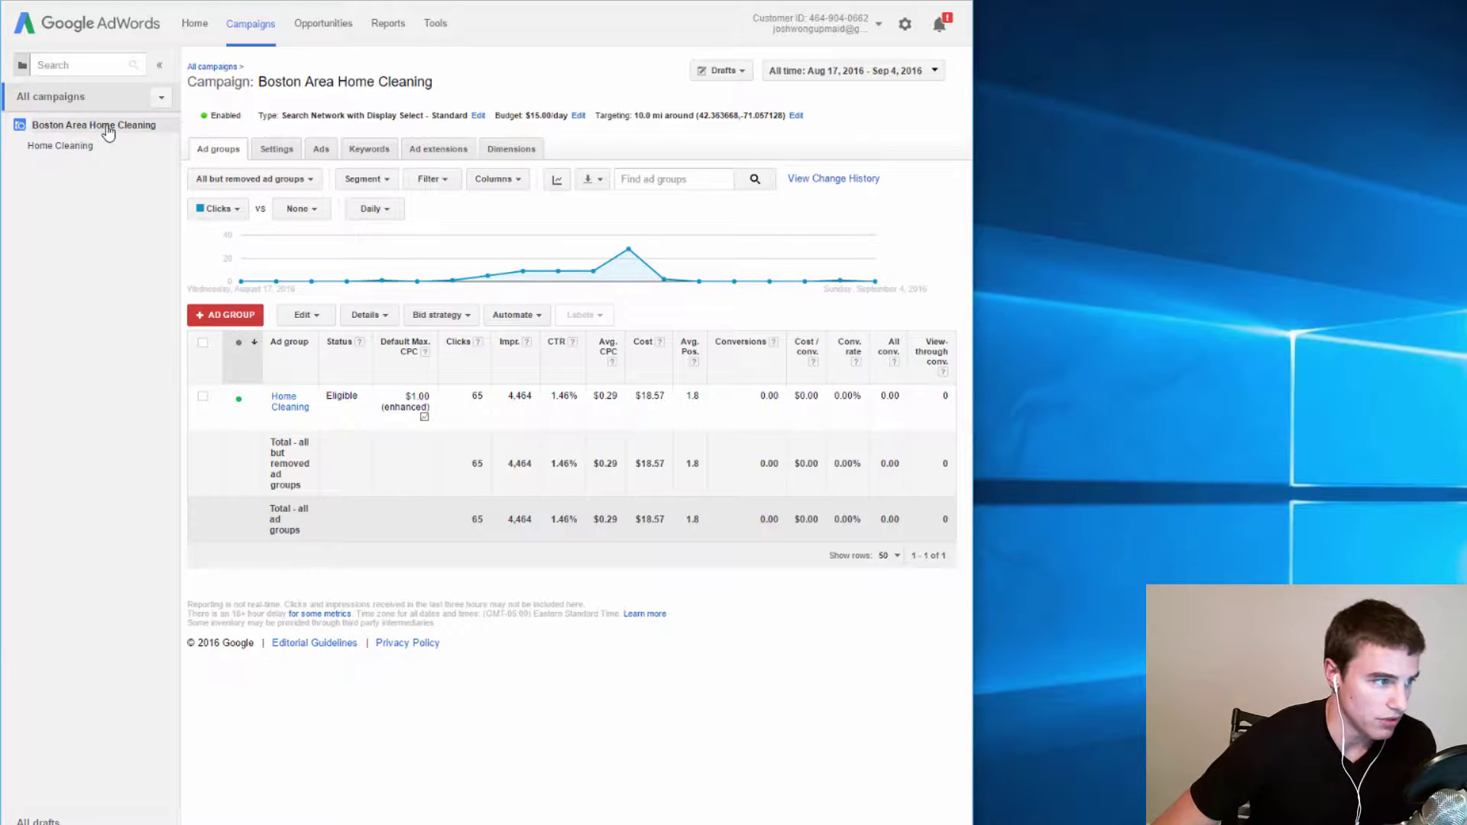
left_click(267, 155)
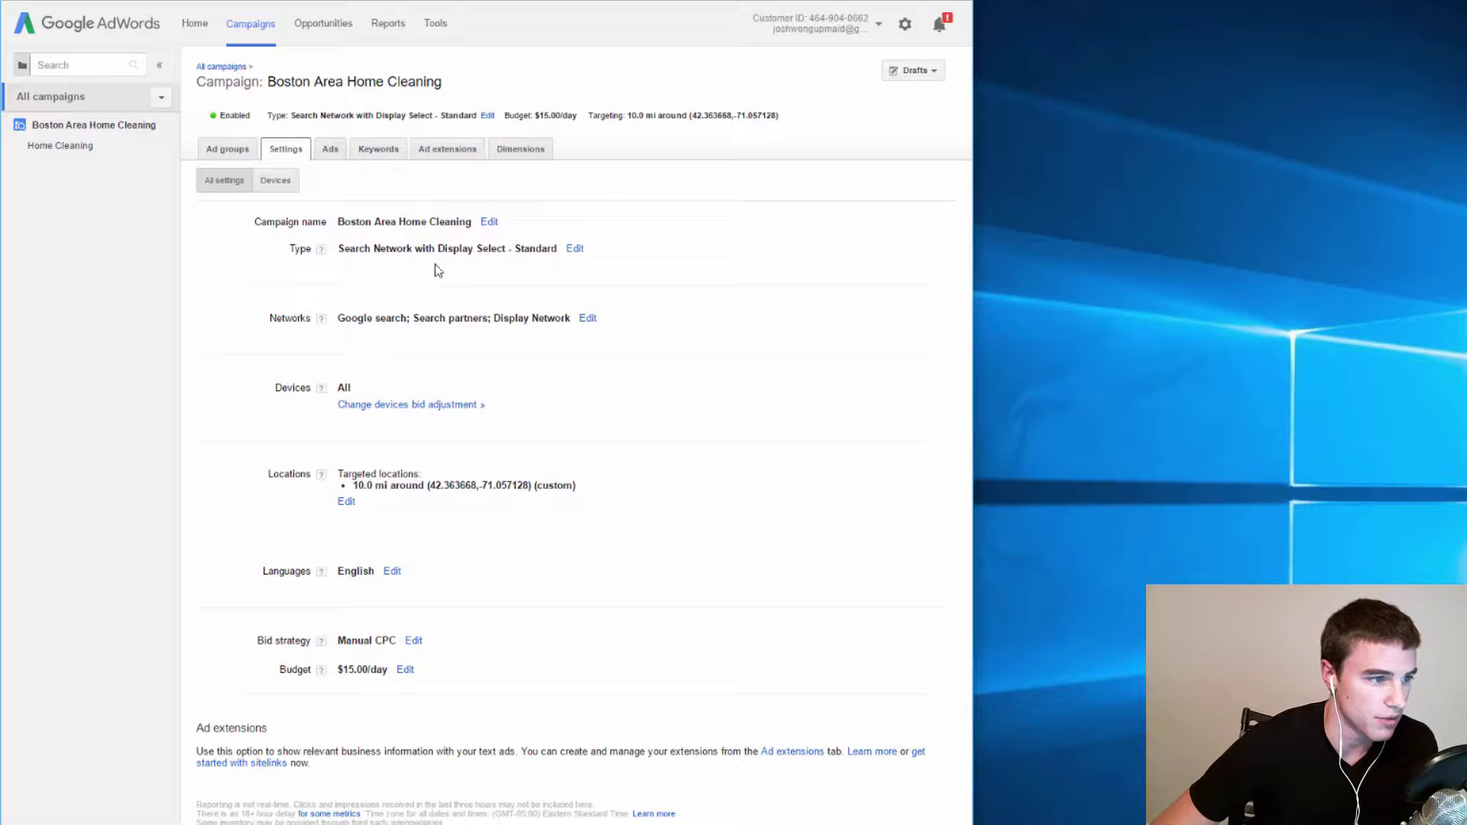
Inspect the campaign types the Boston Area Home Cleaning campaign can switch to, leaving the type unchanged
left_click(576, 249)
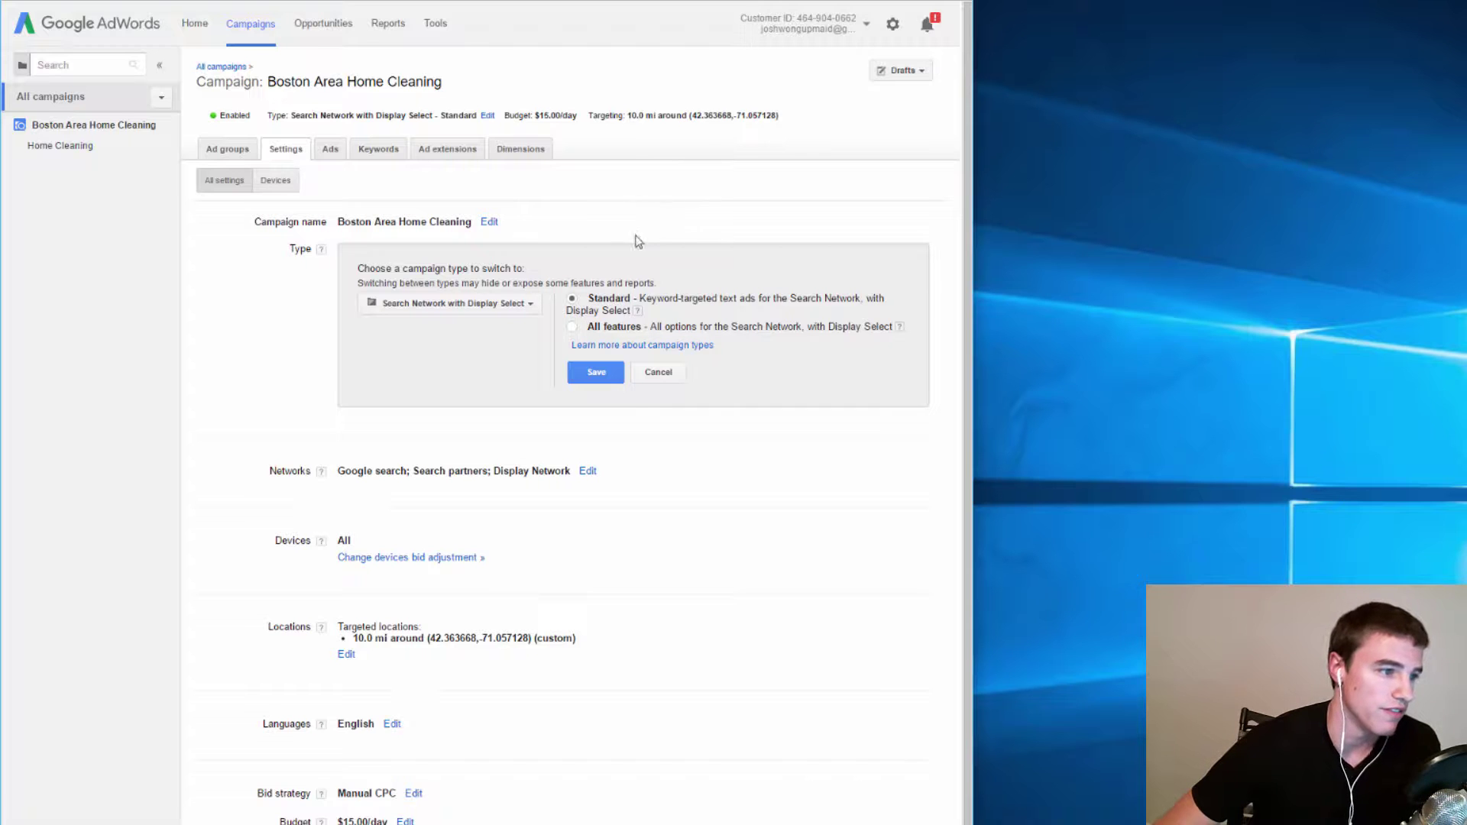
left_click(507, 303)
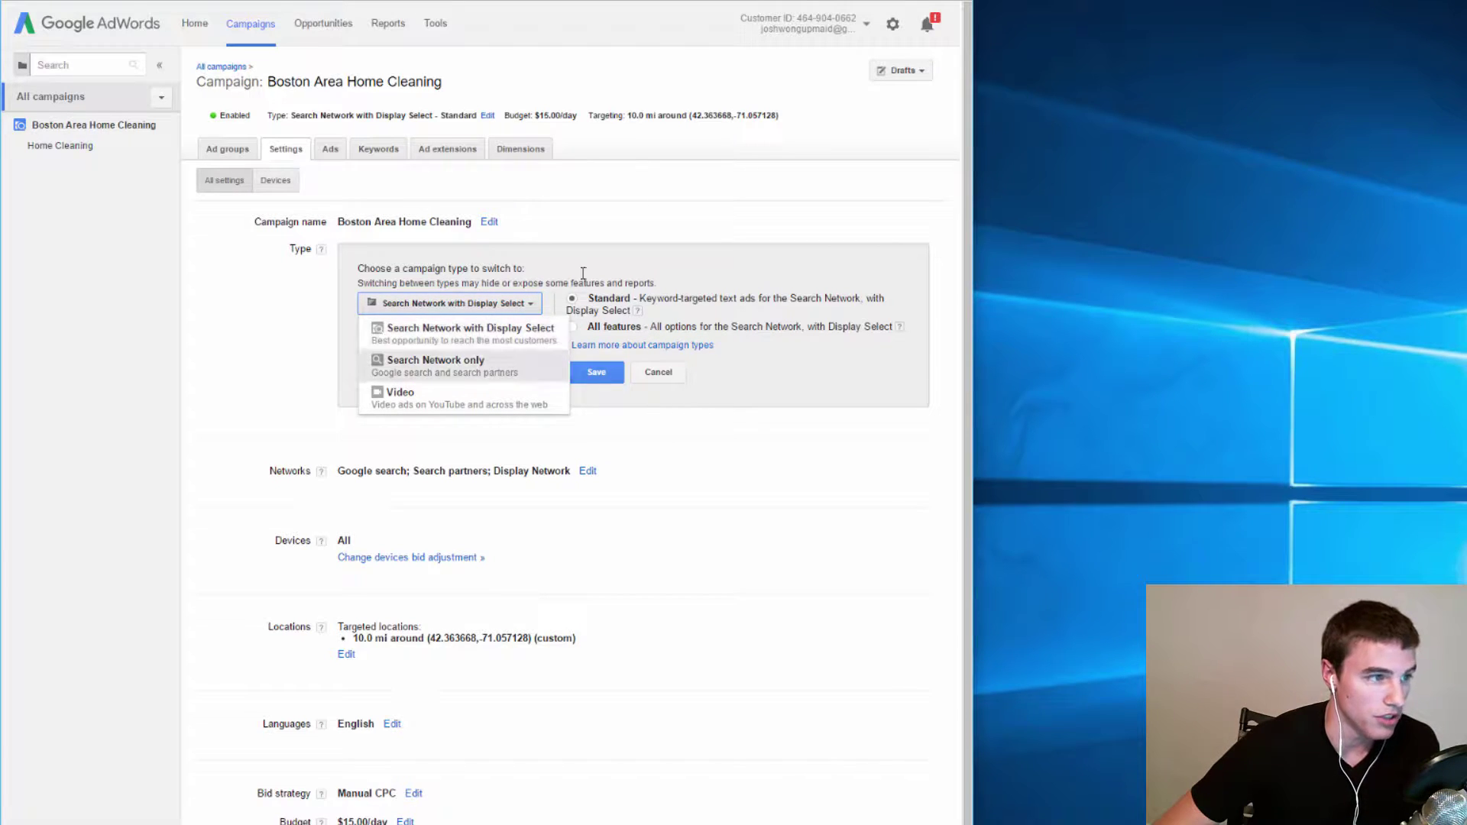
left_click(542, 100)
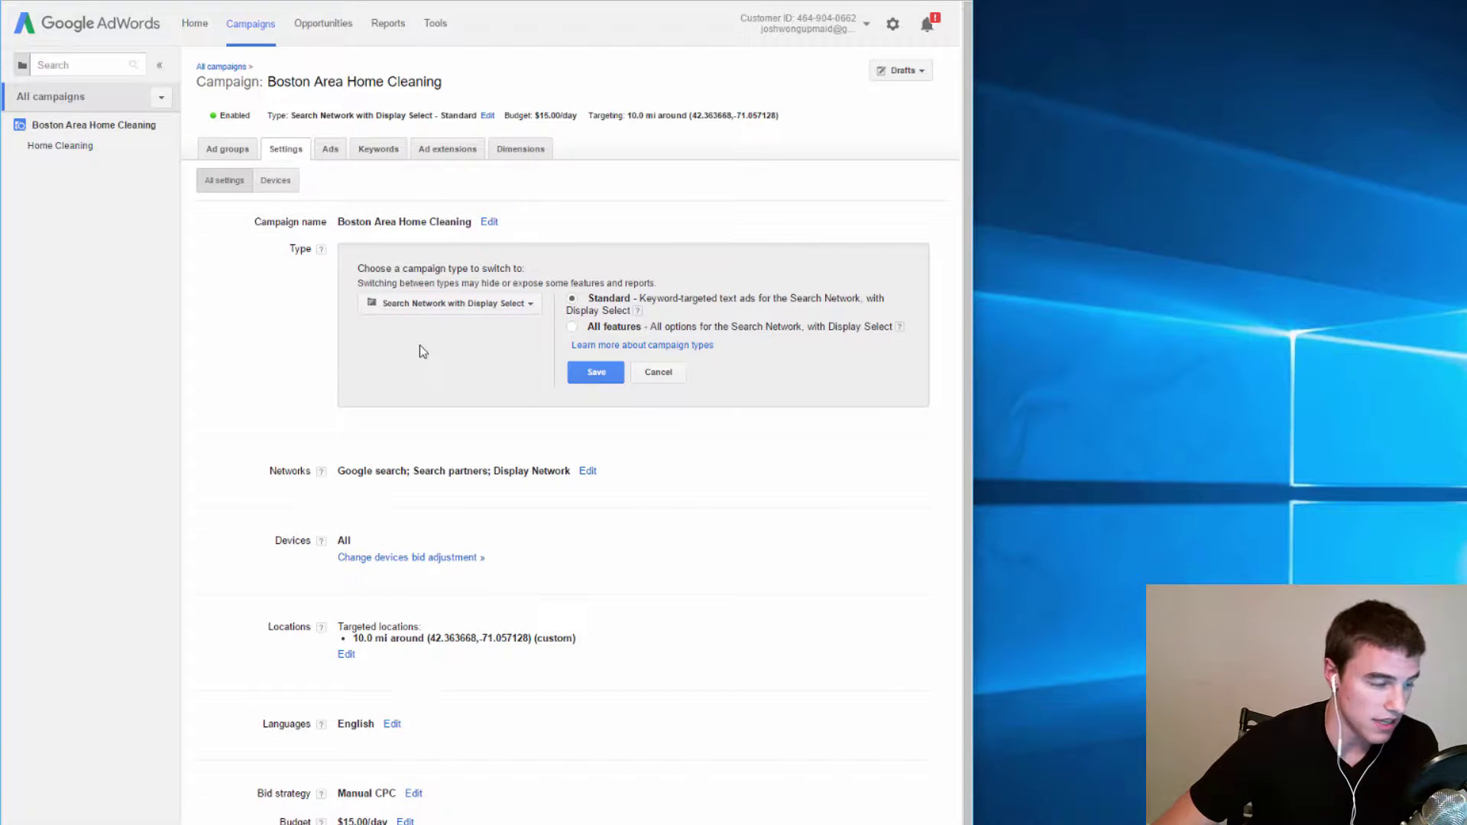
left_click(488, 305)
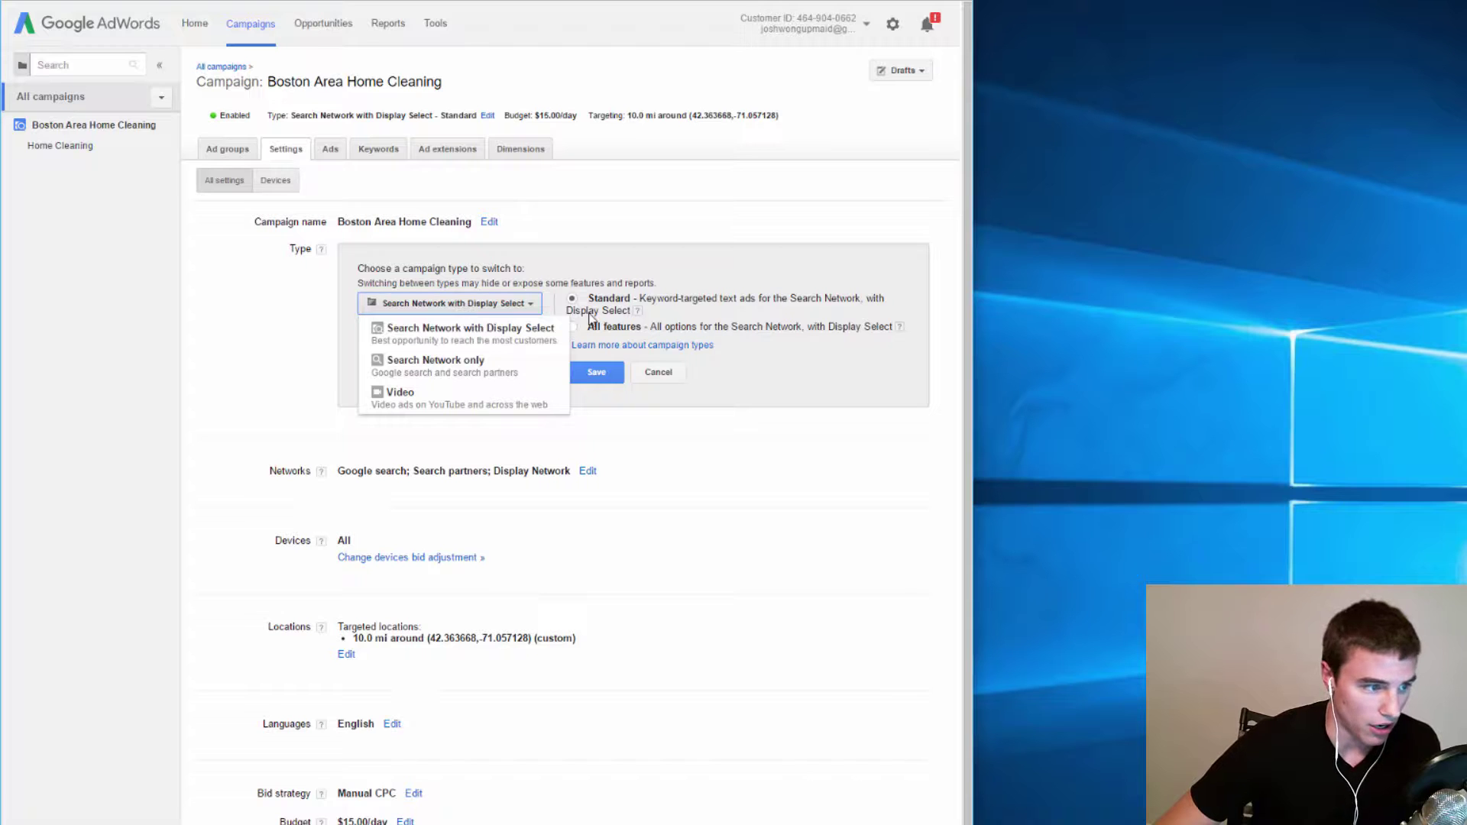
left_click(661, 373)
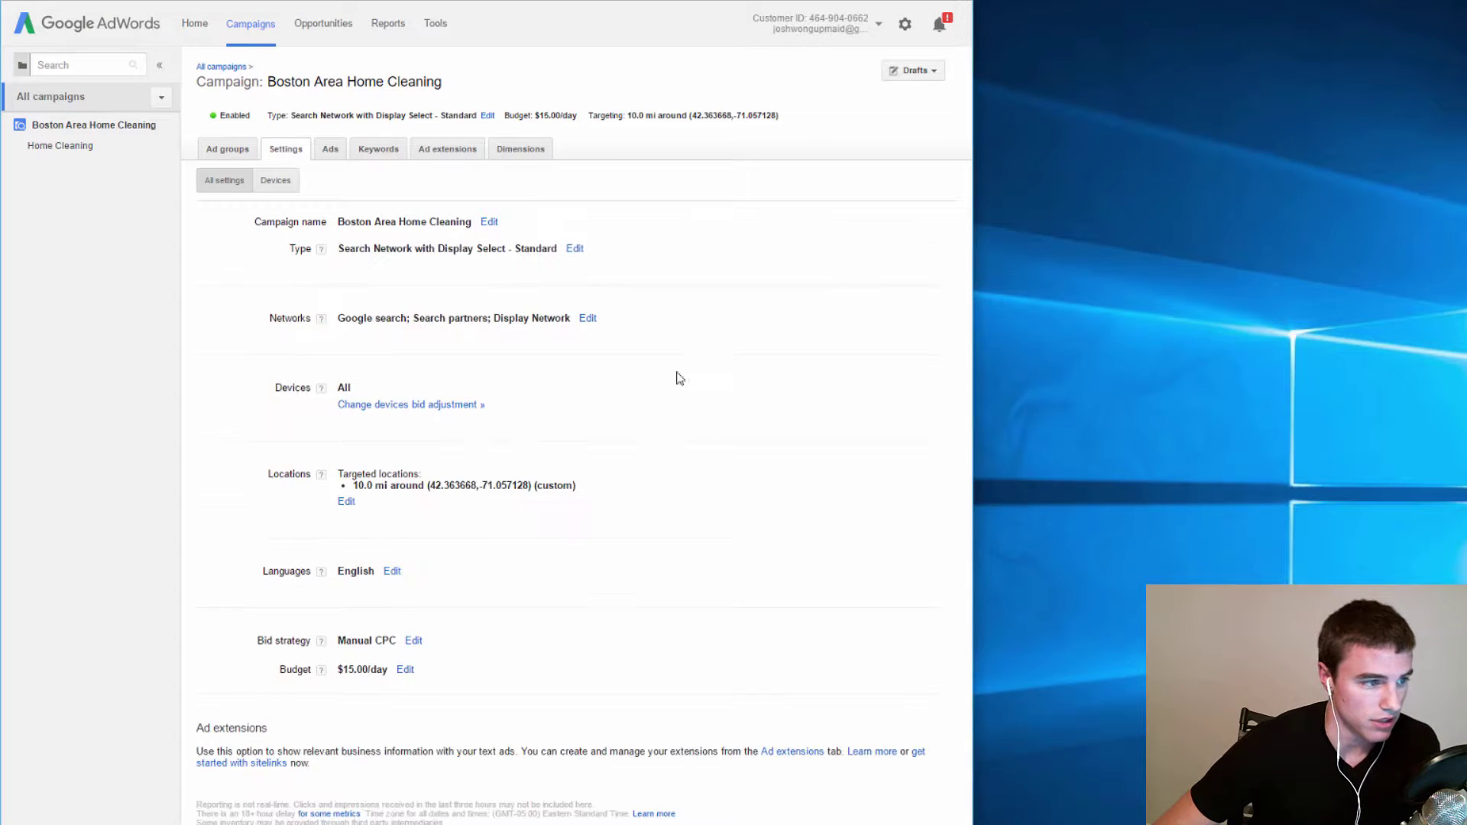
Check the campaign's network options without changing them, and view the Home Cleaning ad group's default max. CPC
left_click(586, 318)
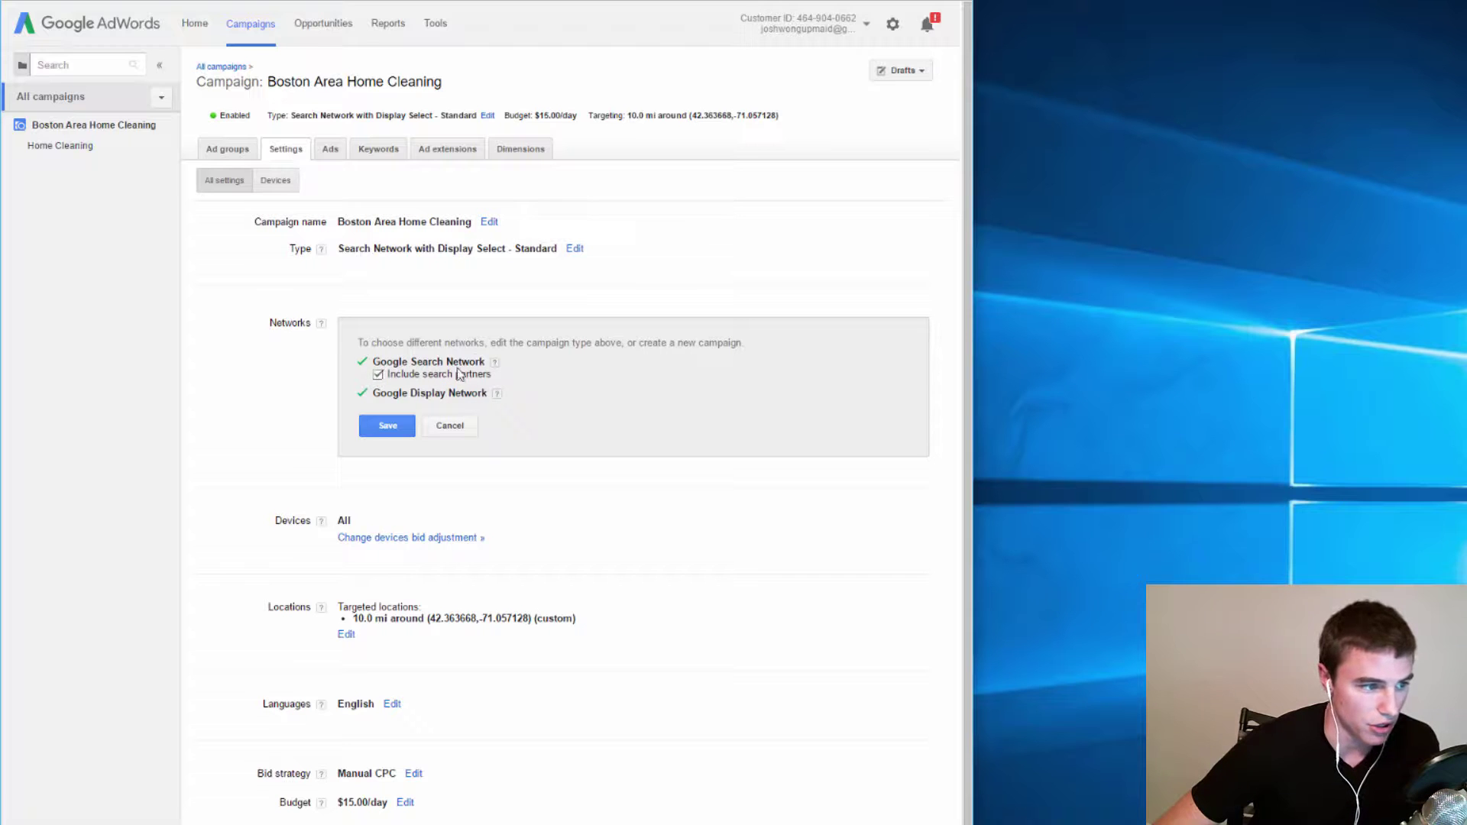
left_click(452, 425)
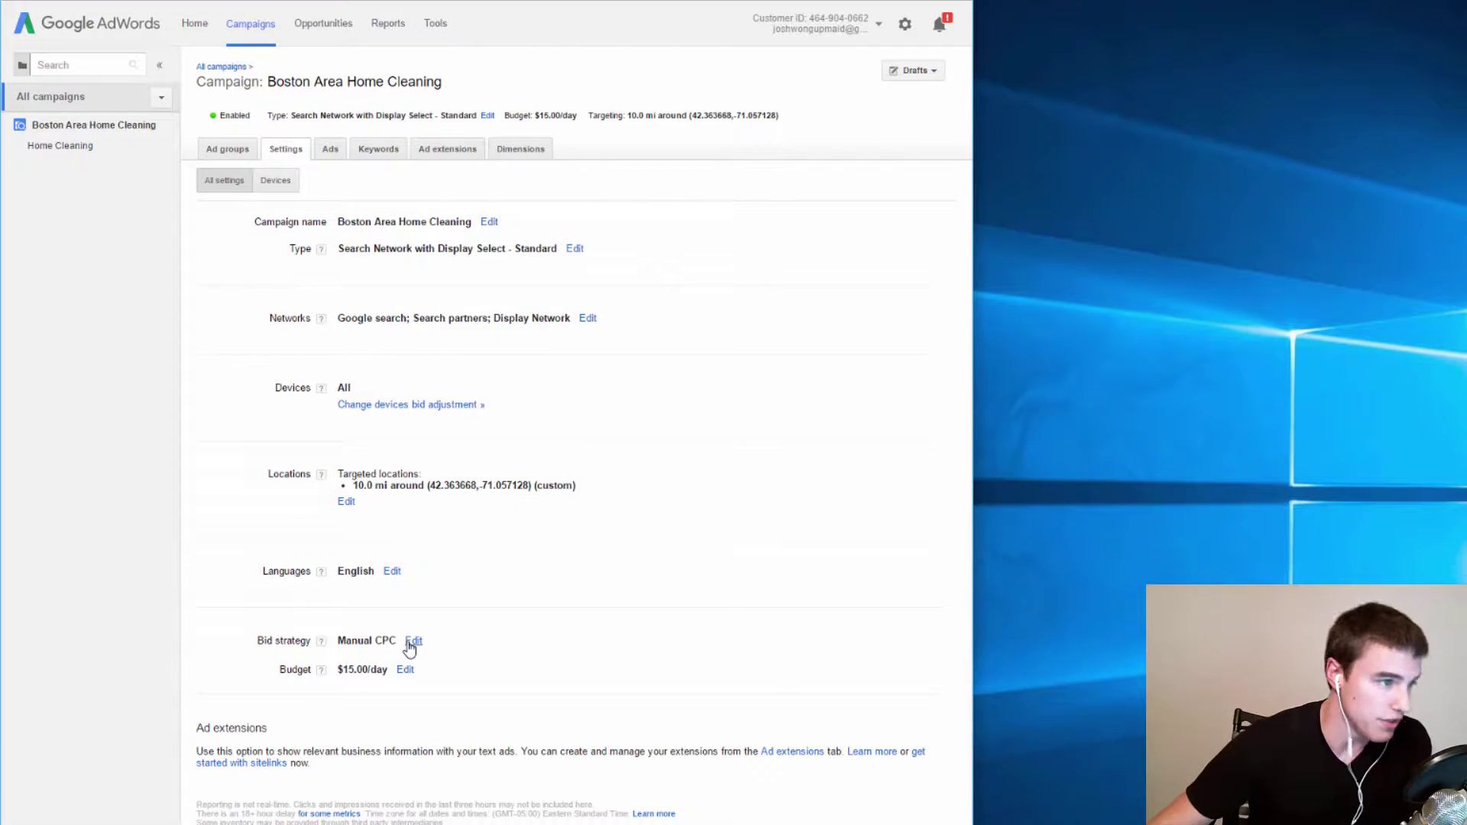
left_click(231, 149)
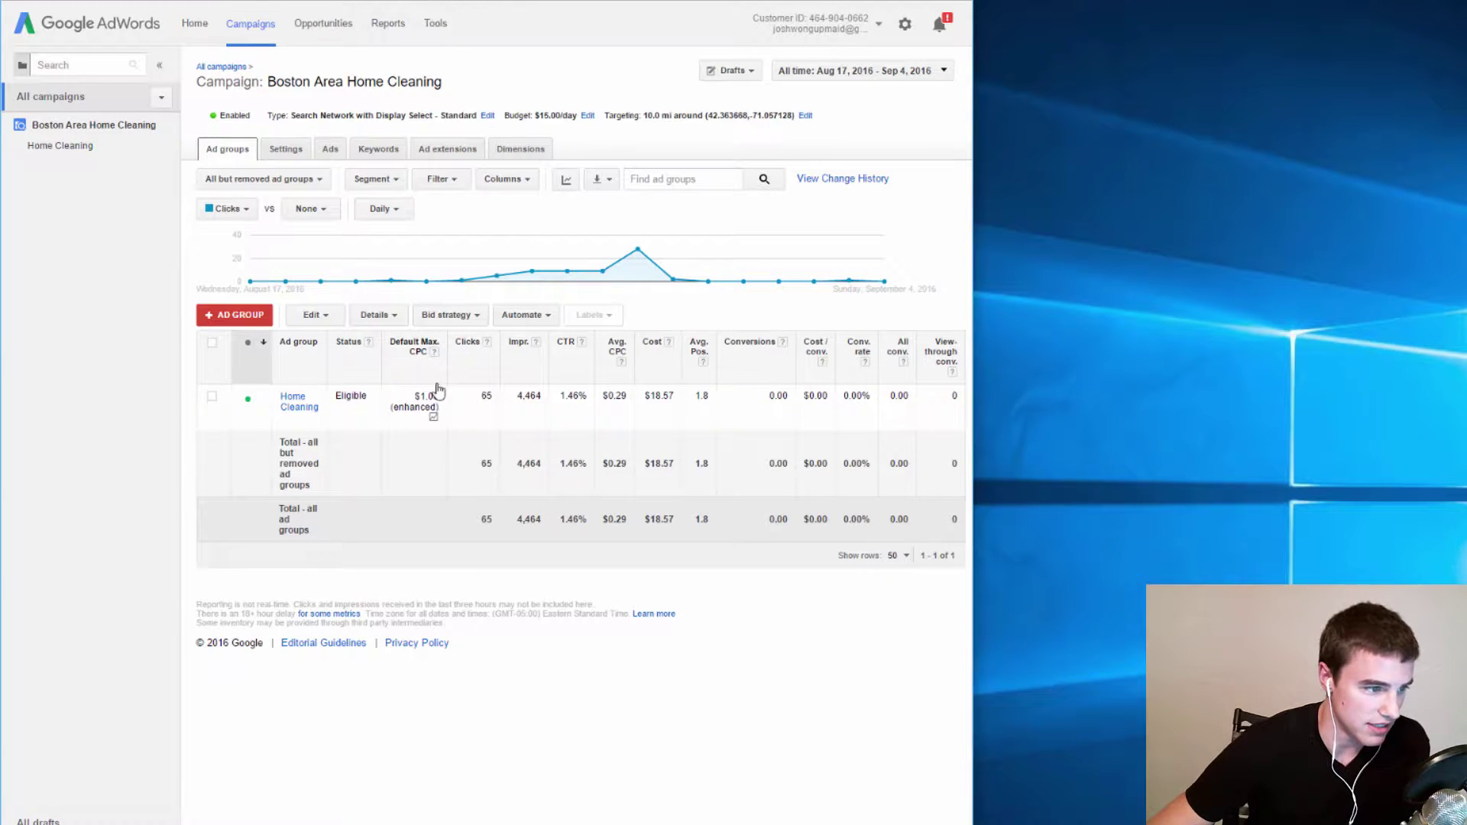
mouse_move(428, 404)
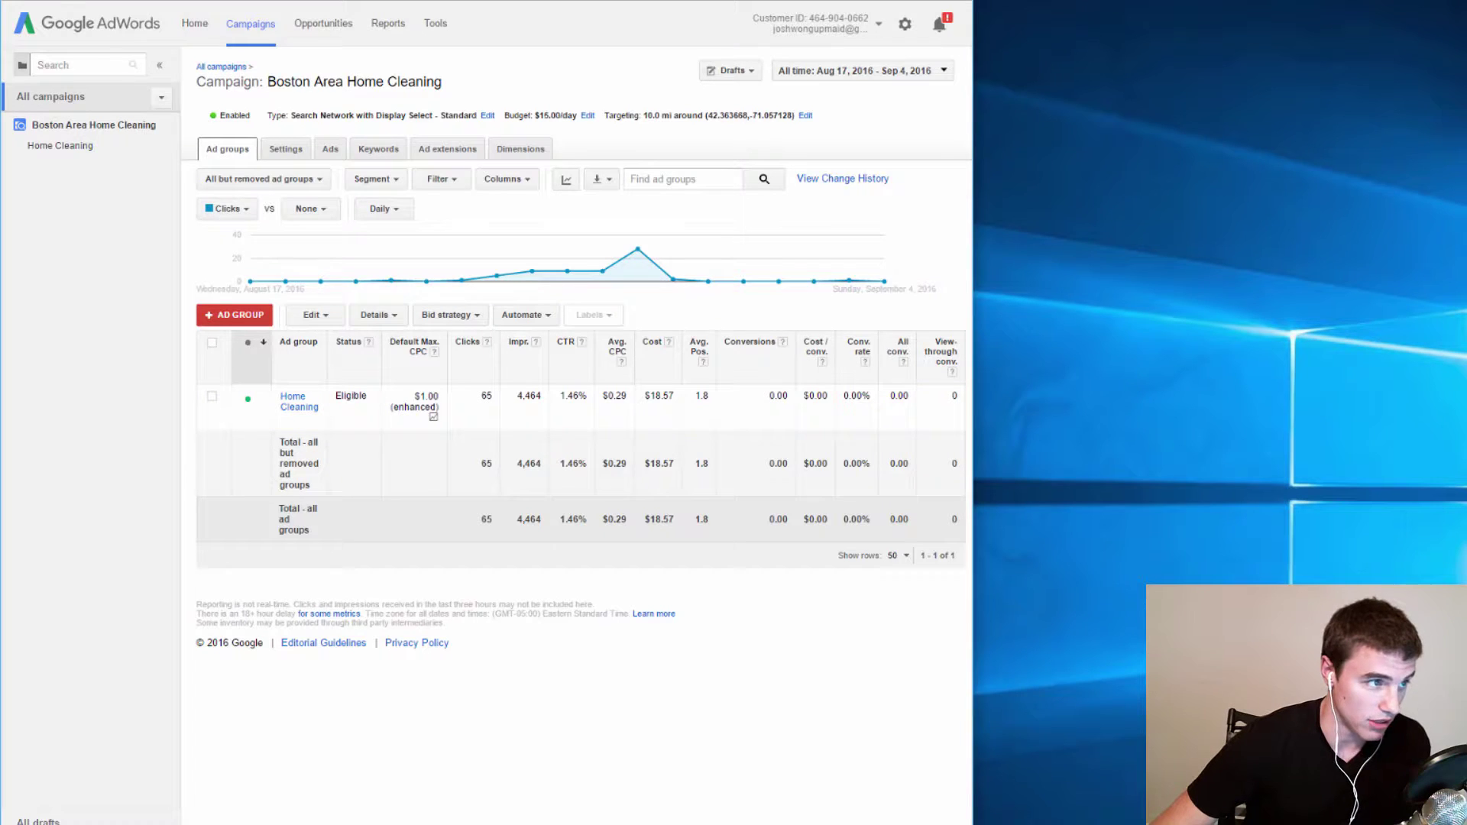
Search Google for "maid service boston ma" and examine the competing ads throughout the results page
key("ctrl+Tab")
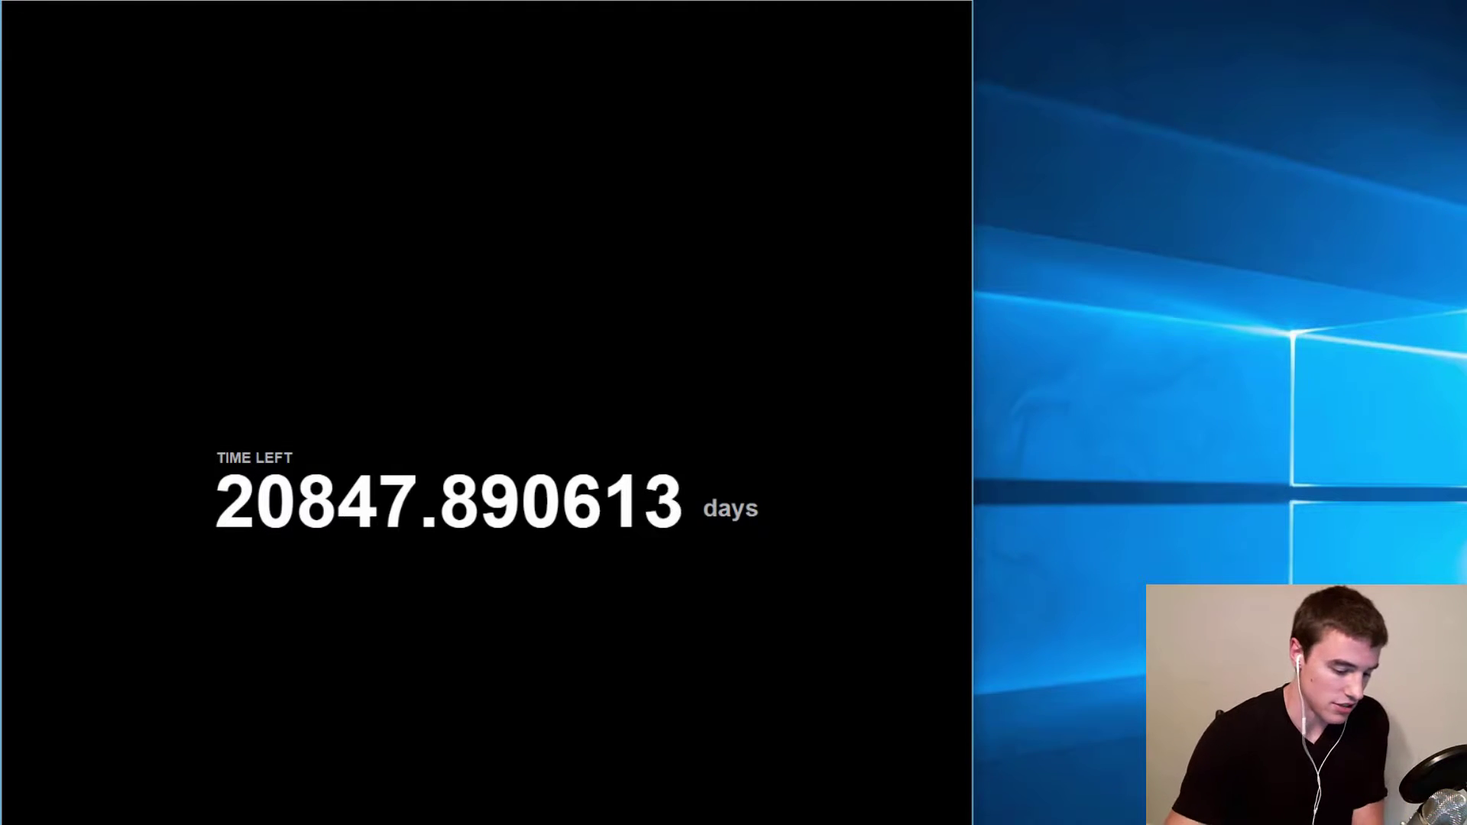
type("mai")
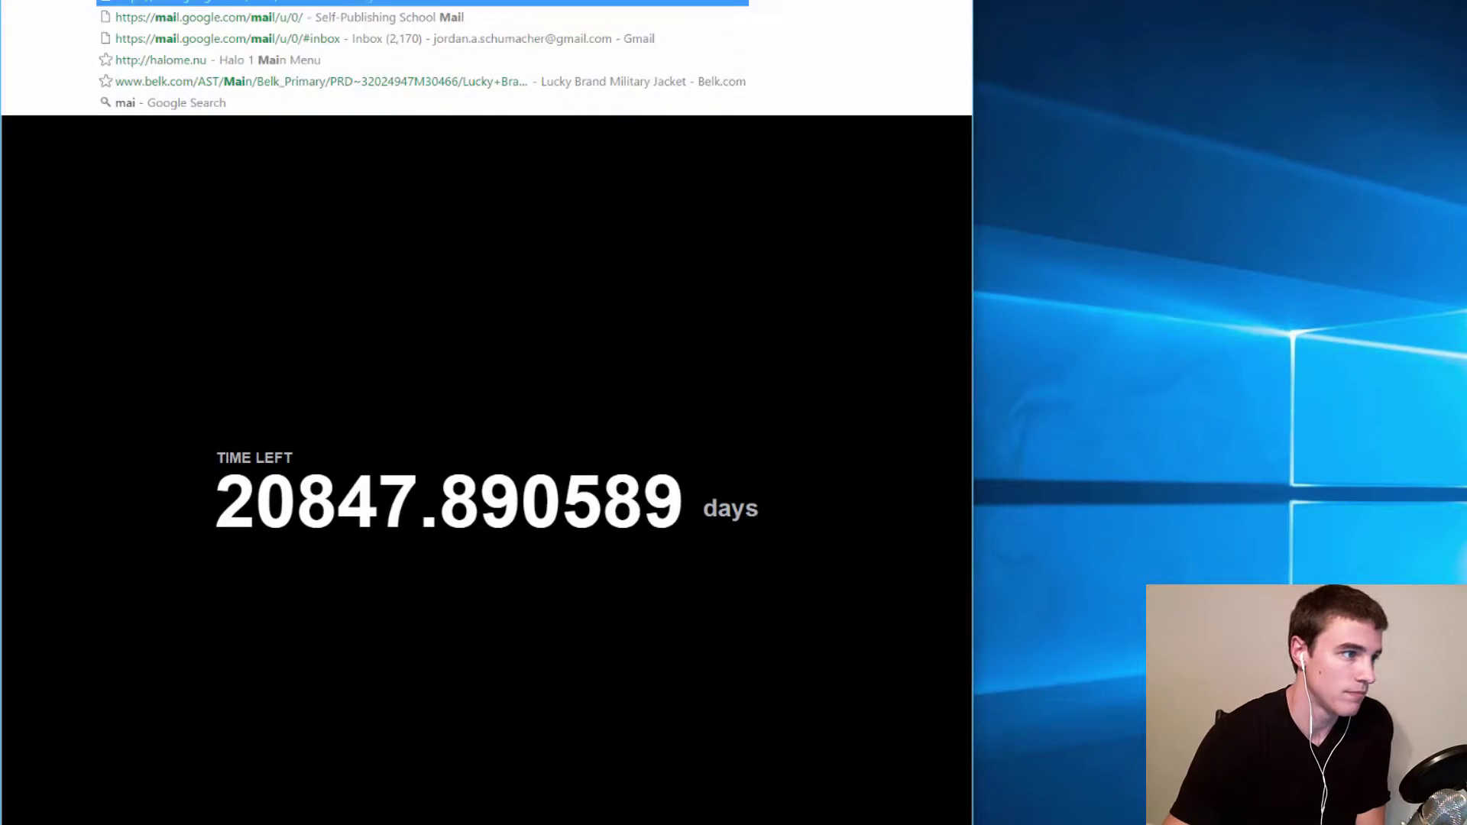
type("d service b")
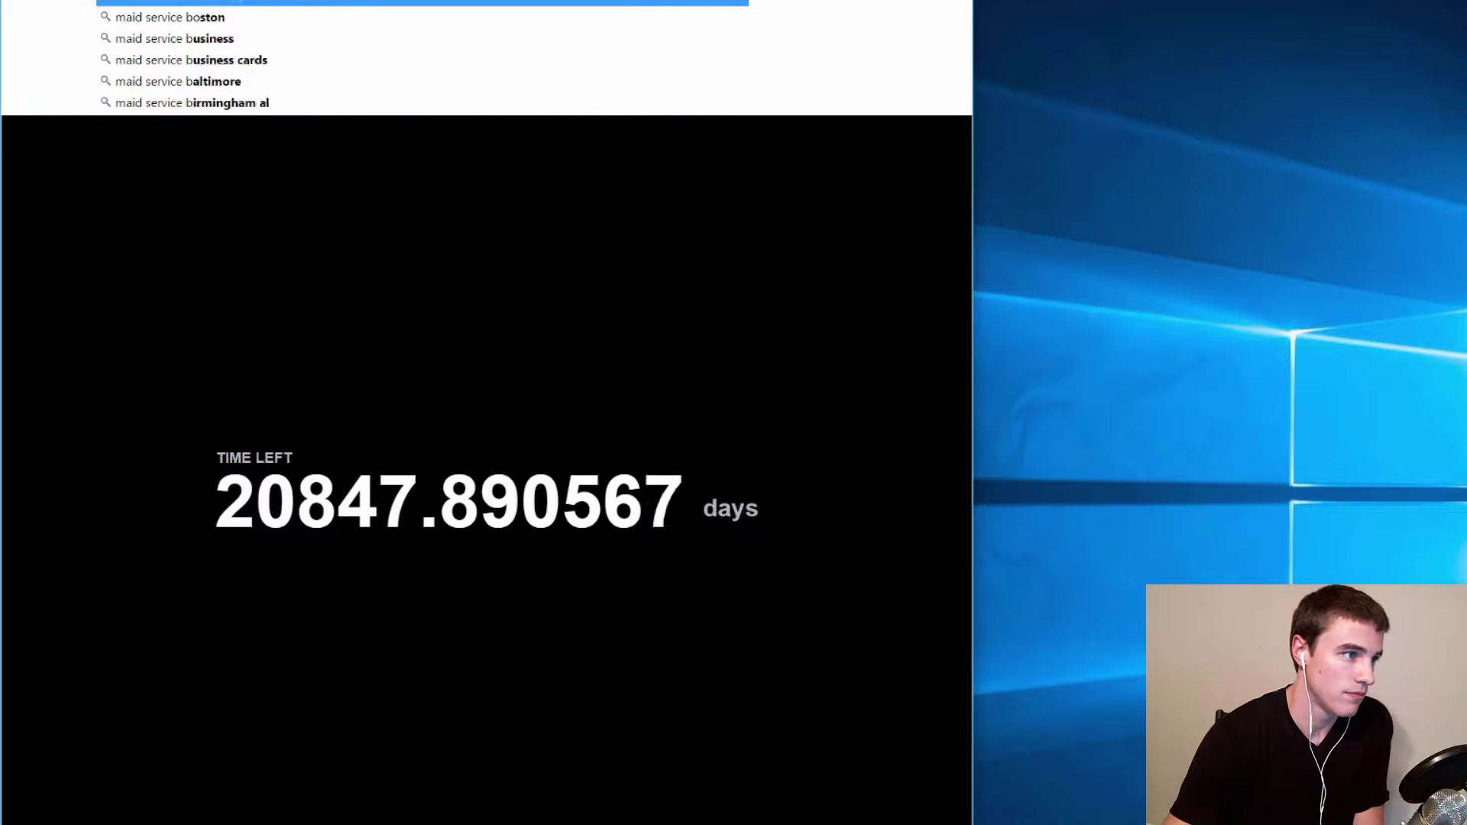
type("oston ma")
key("Return")
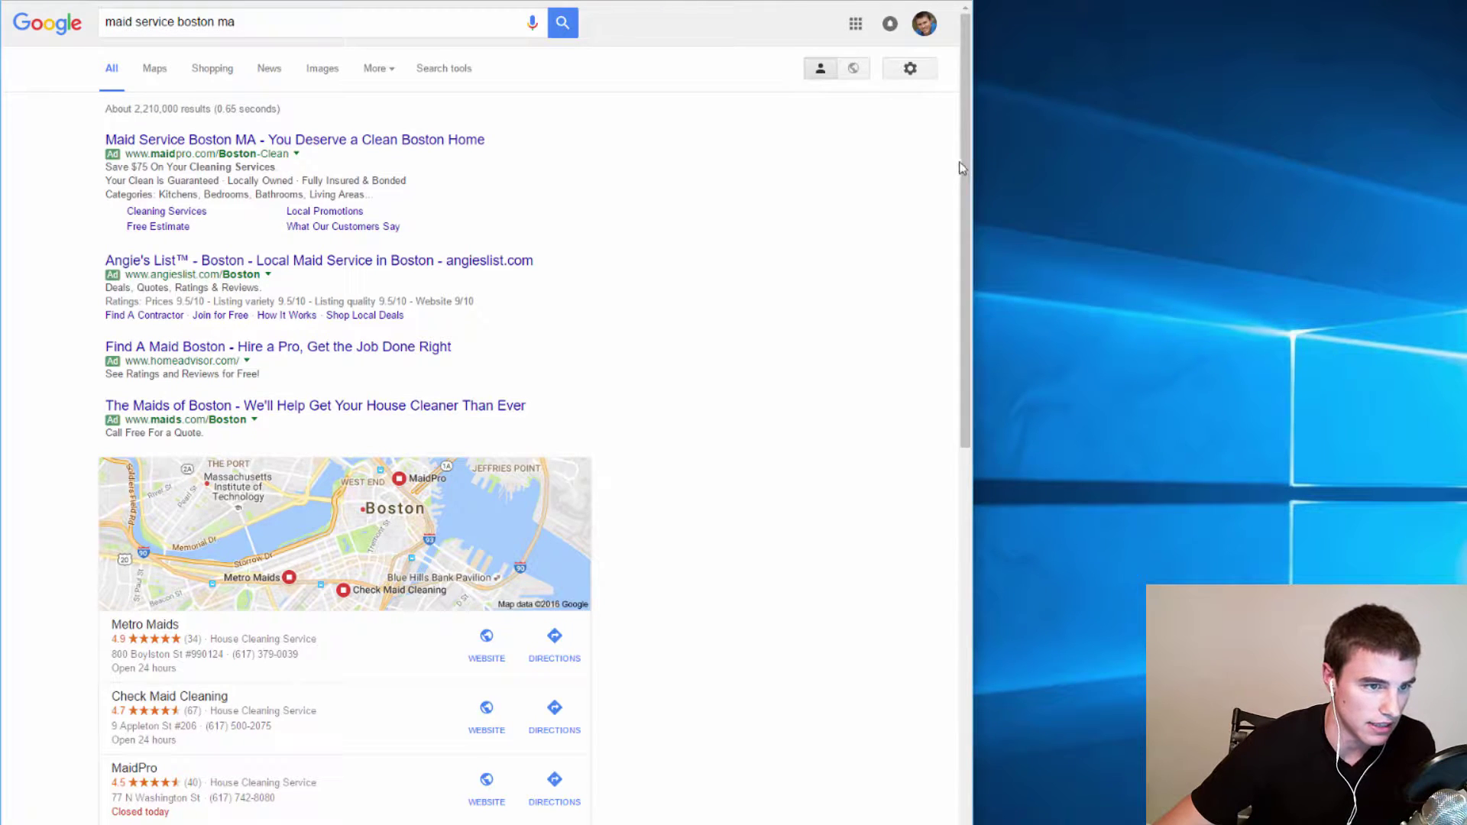
scroll(927, 380, "down", 15)
scroll(933, 663, "down", 3)
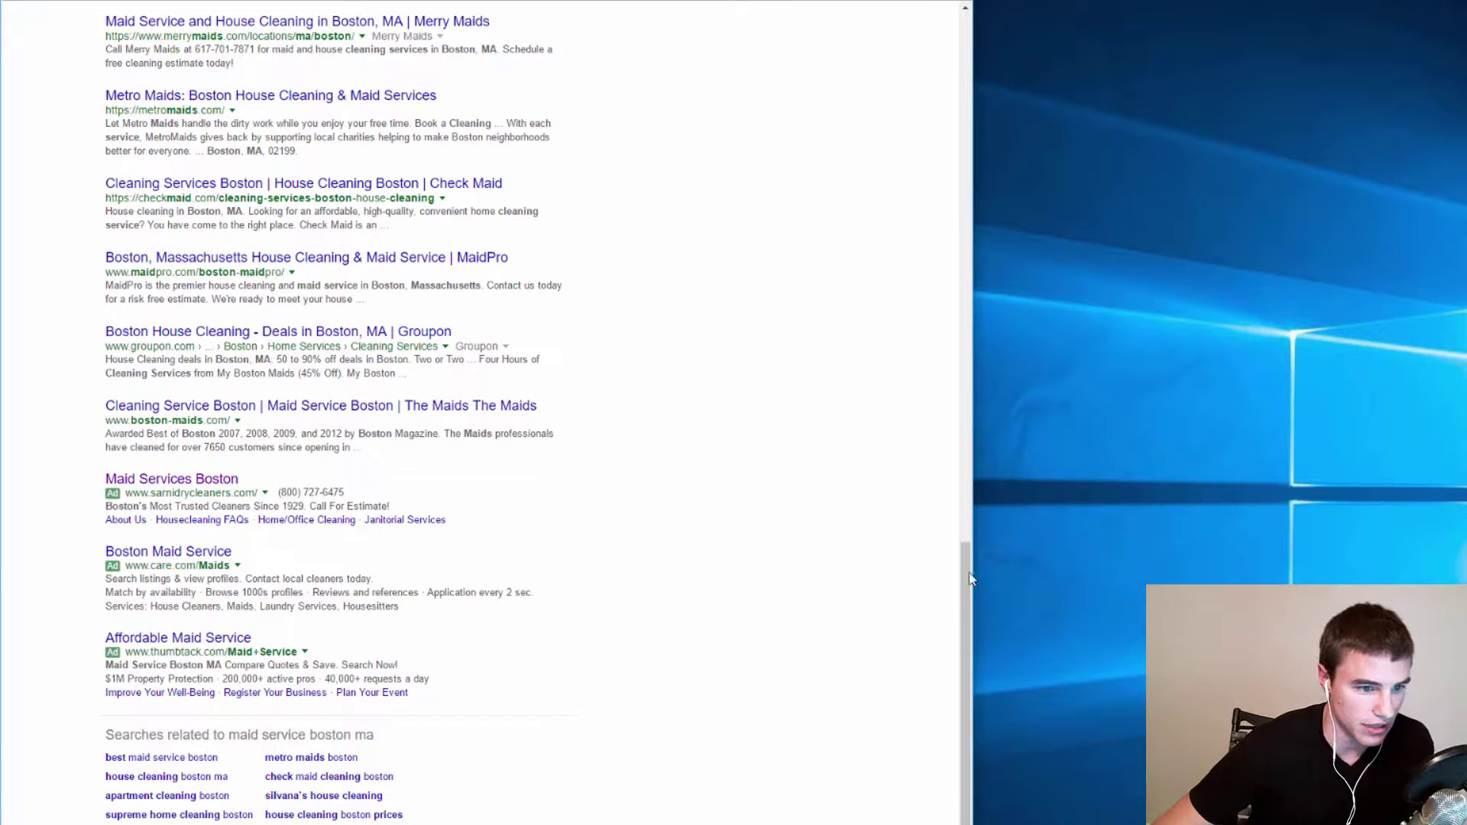
left_click_drag(970, 578, 764, 153)
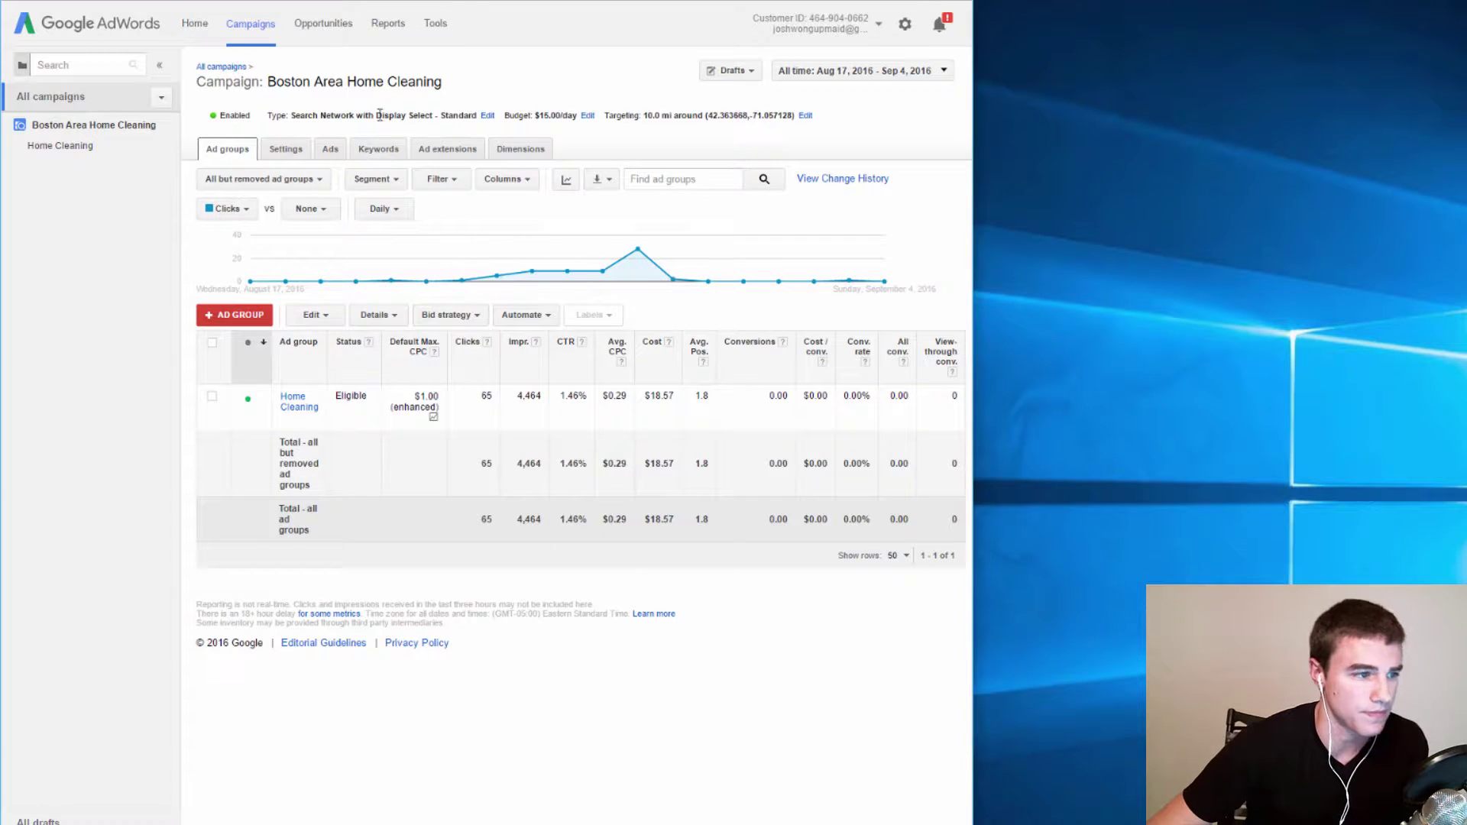
Back in AdWords, examine the campaign's keywords, including their status, max. CPC, average position and match type
left_click(378, 149)
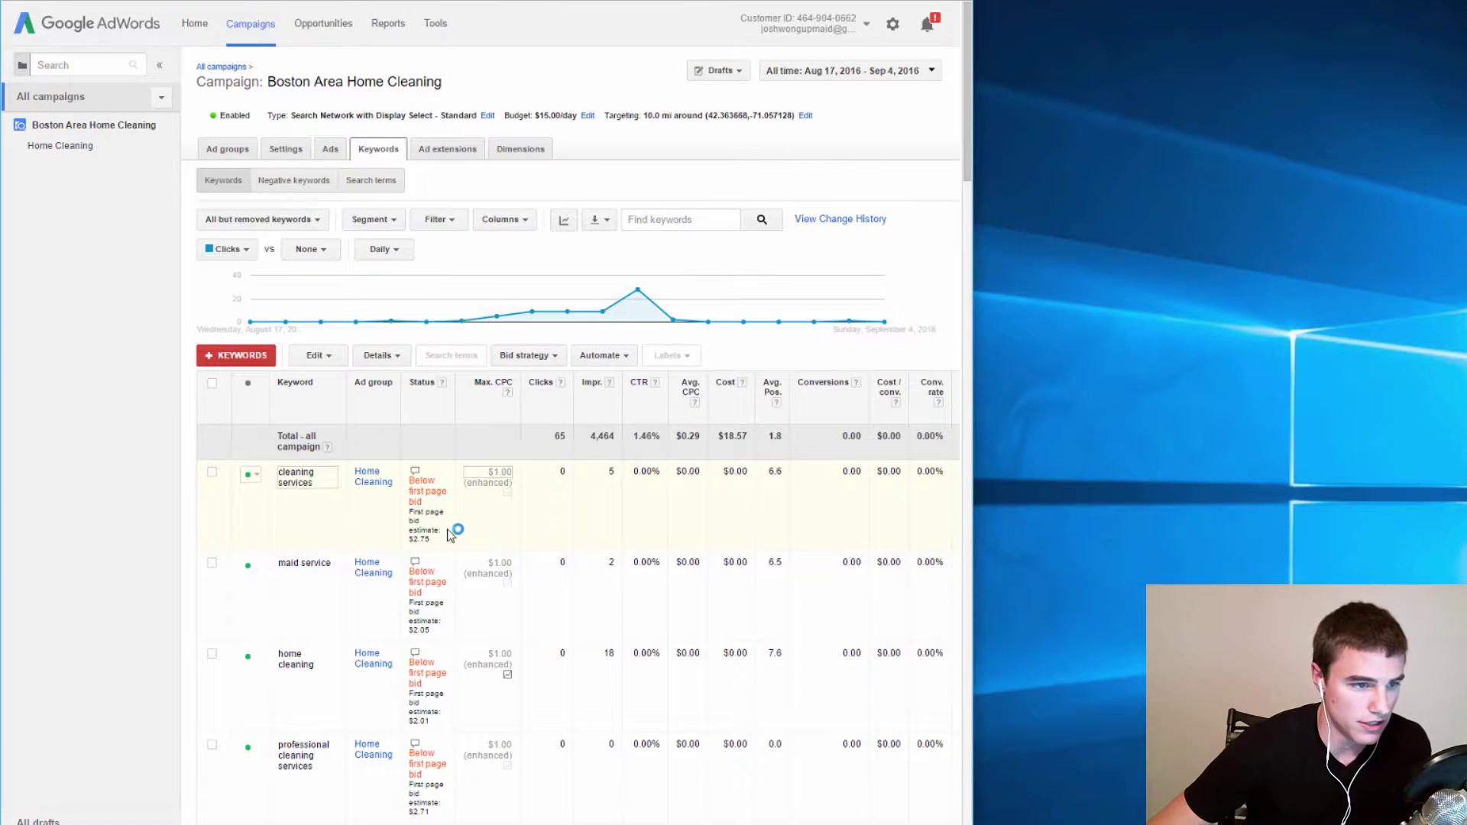
left_click_drag(968, 115, 861, 145)
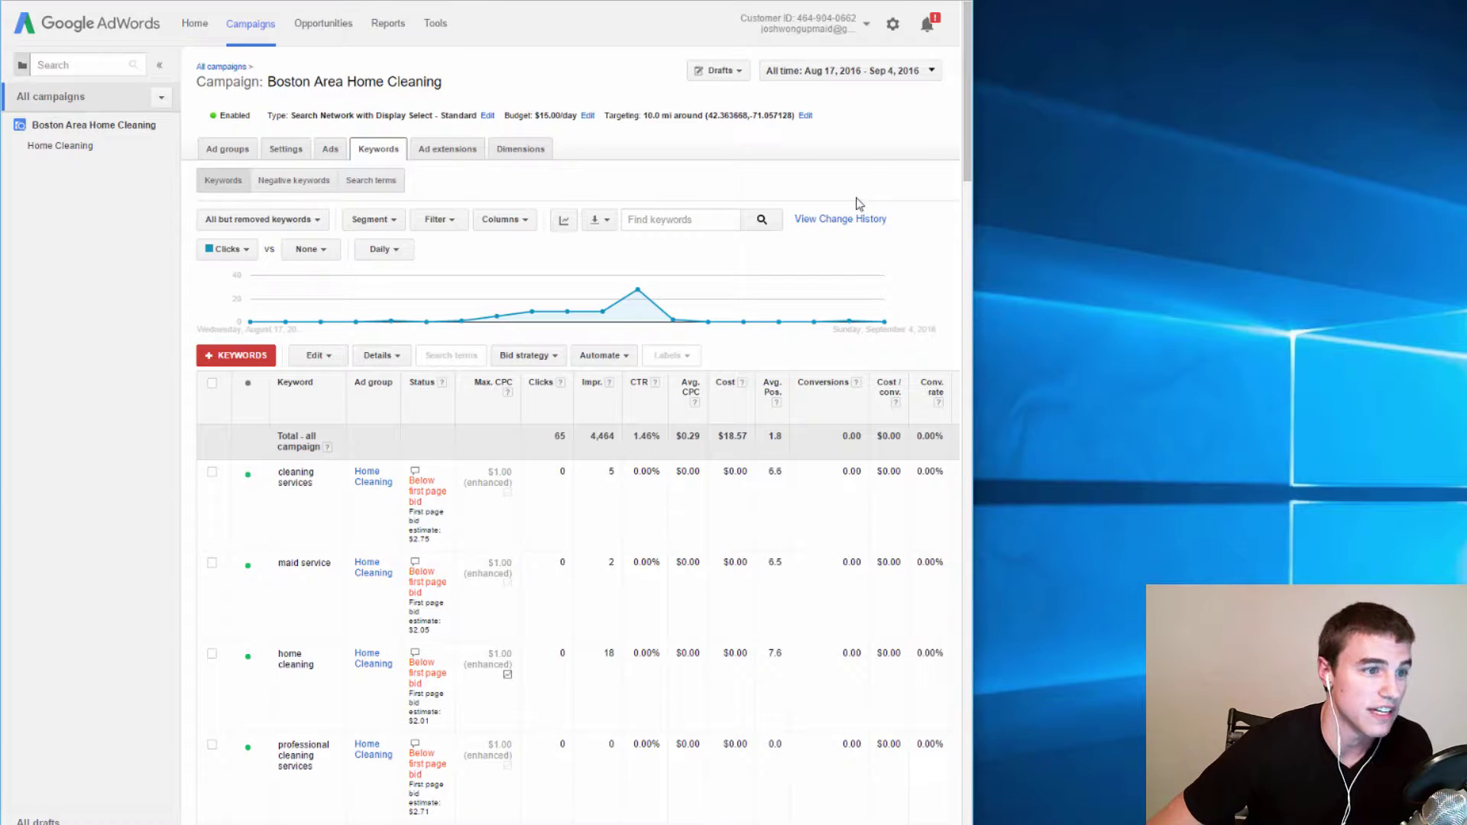
left_click_drag(967, 164, 1016, 156)
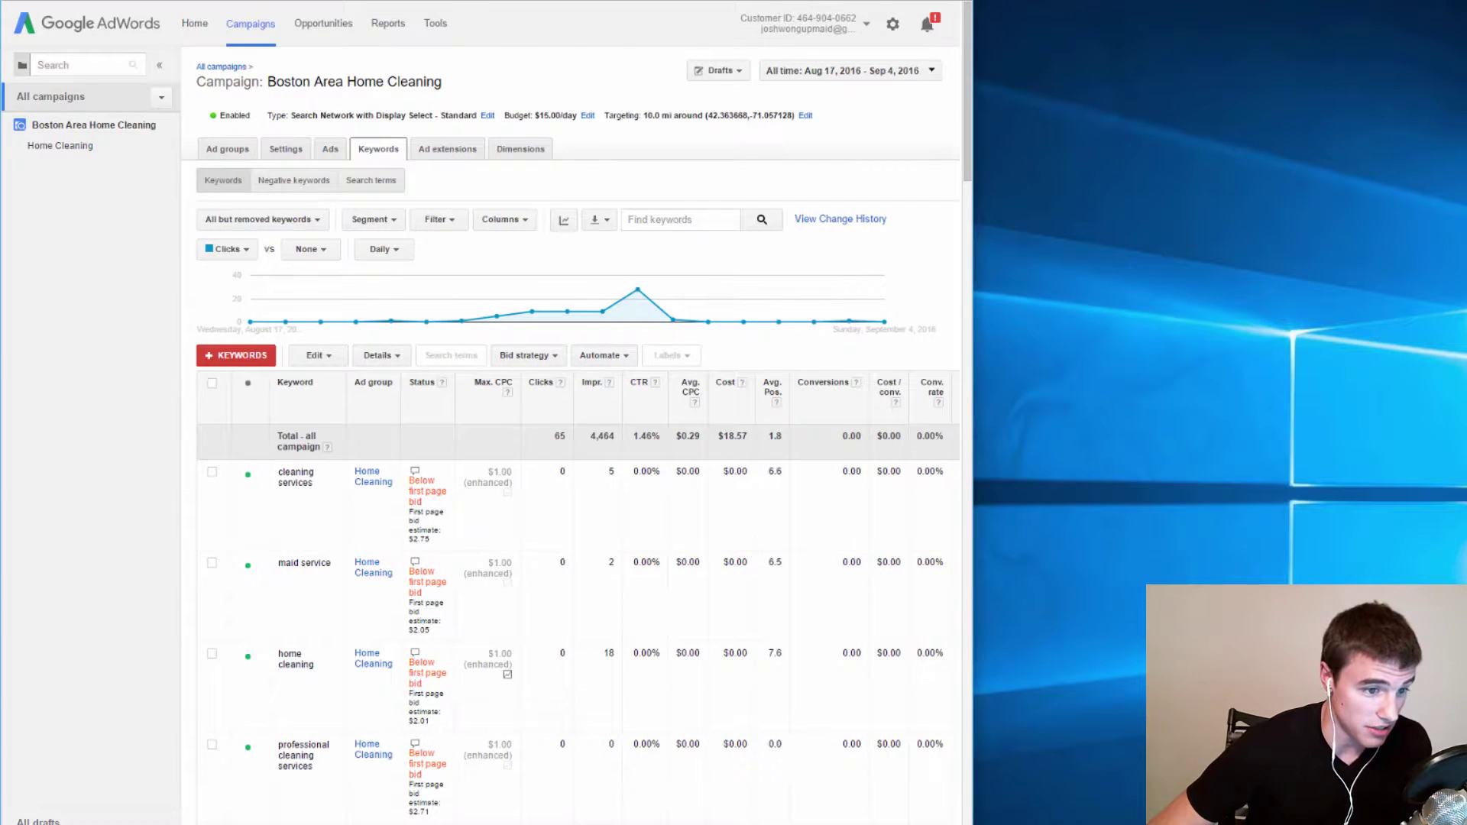
scroll(569, 459, "right", 3)
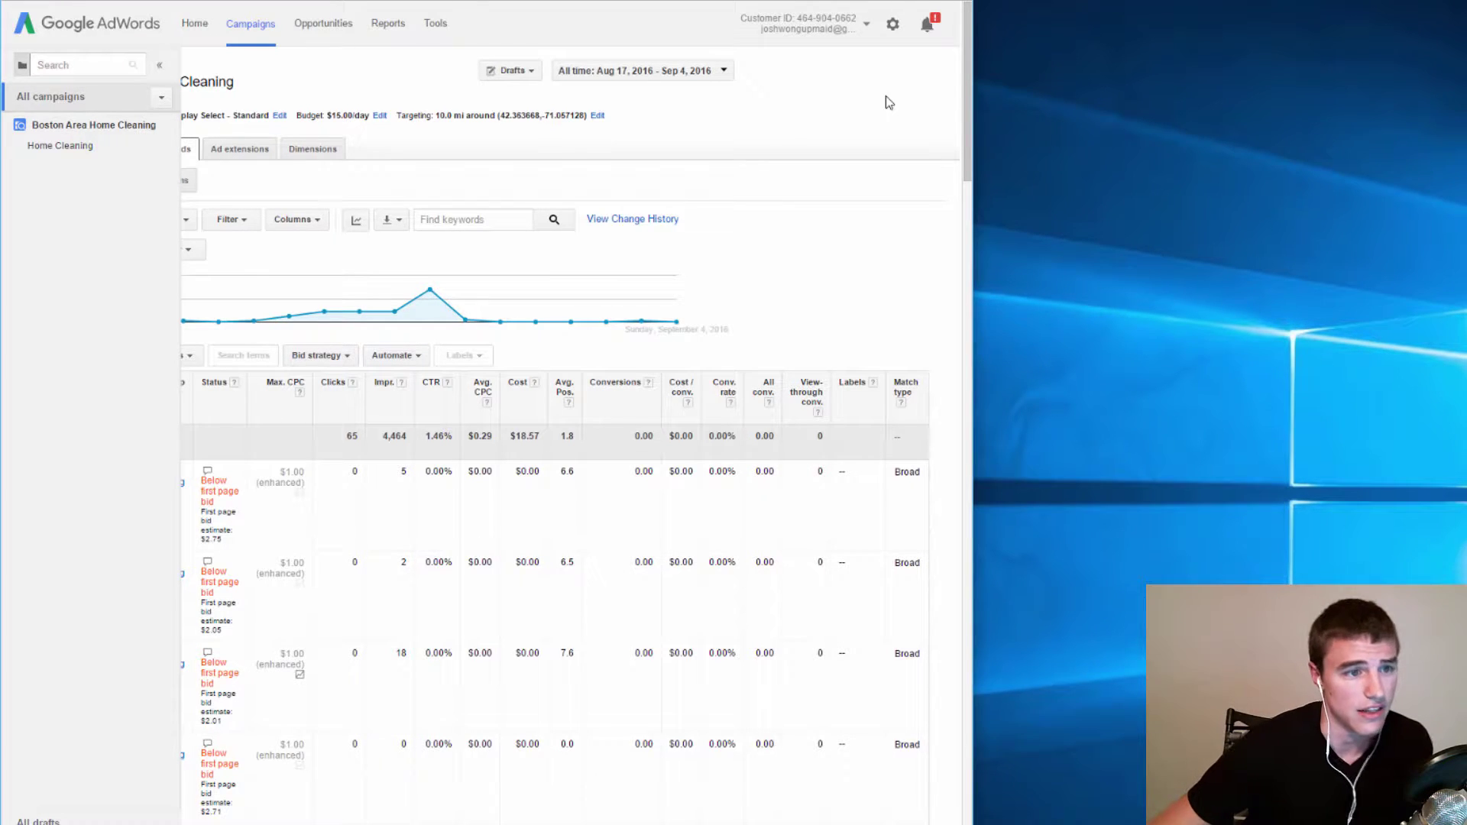
scroll(966, 82, "down", 1)
scroll(965, 79, "up", 1)
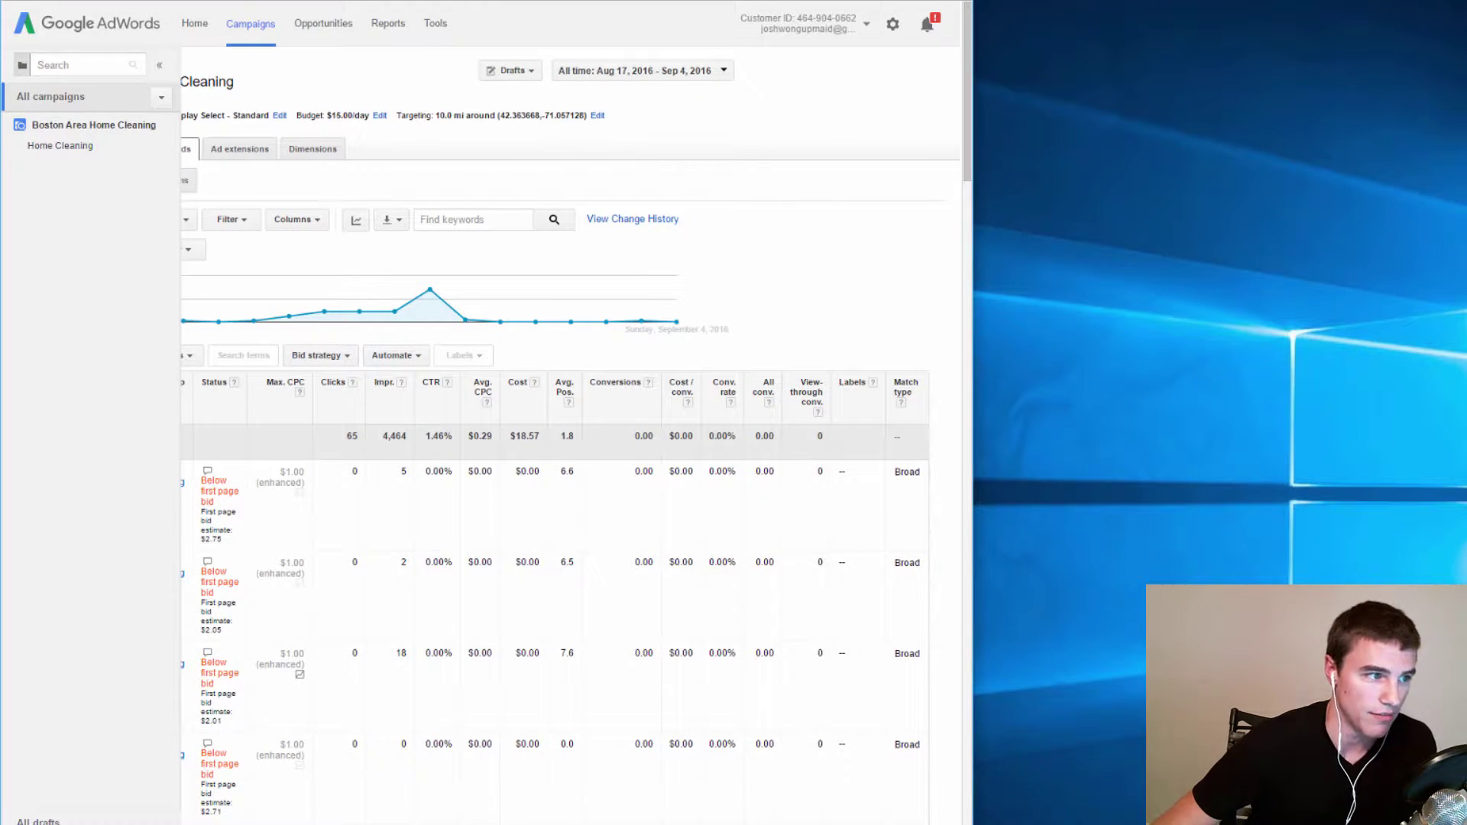
scroll(968, 67, "down", 1)
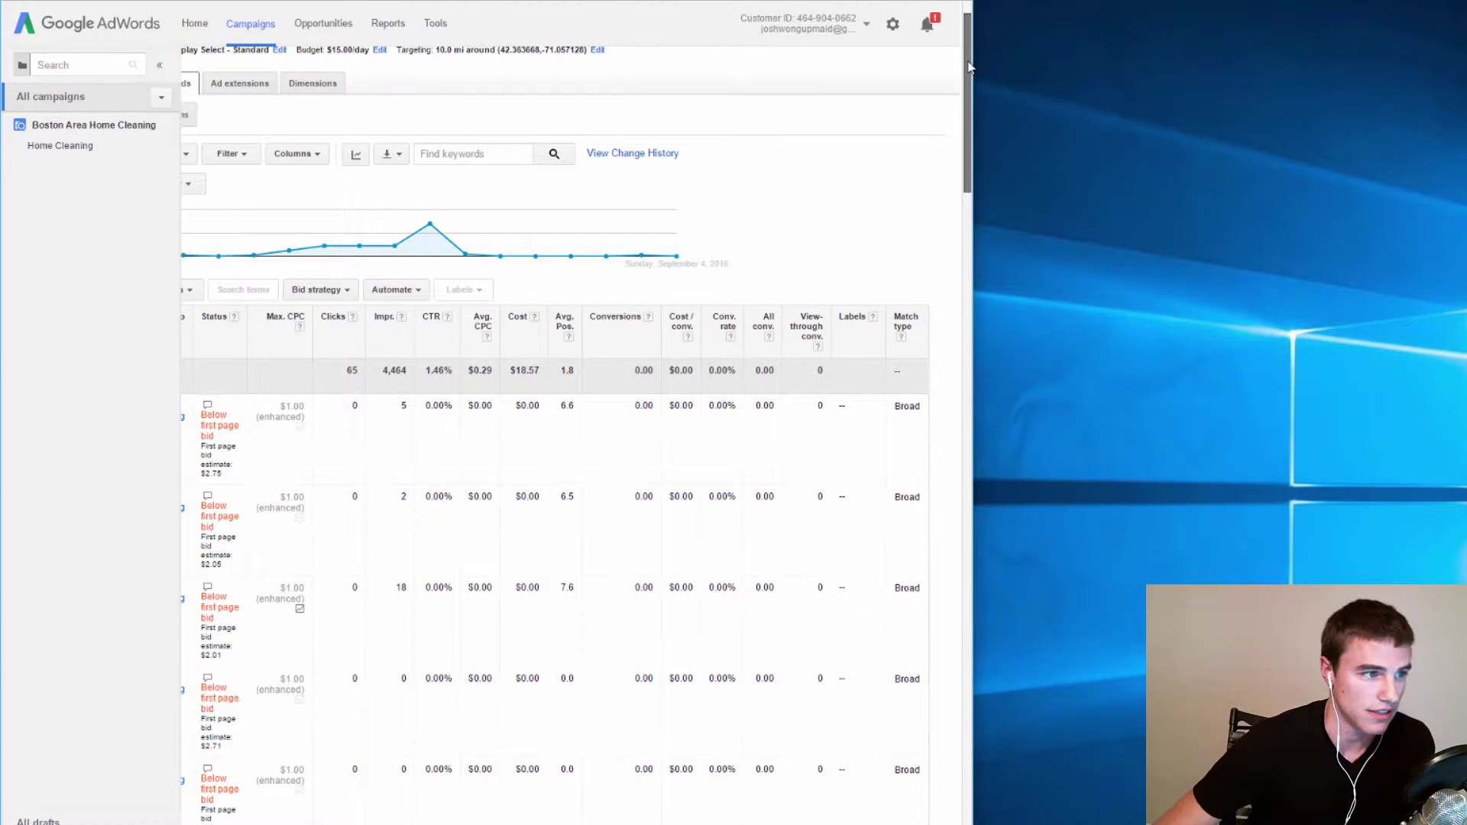
left_click_drag(968, 67, 990, 24)
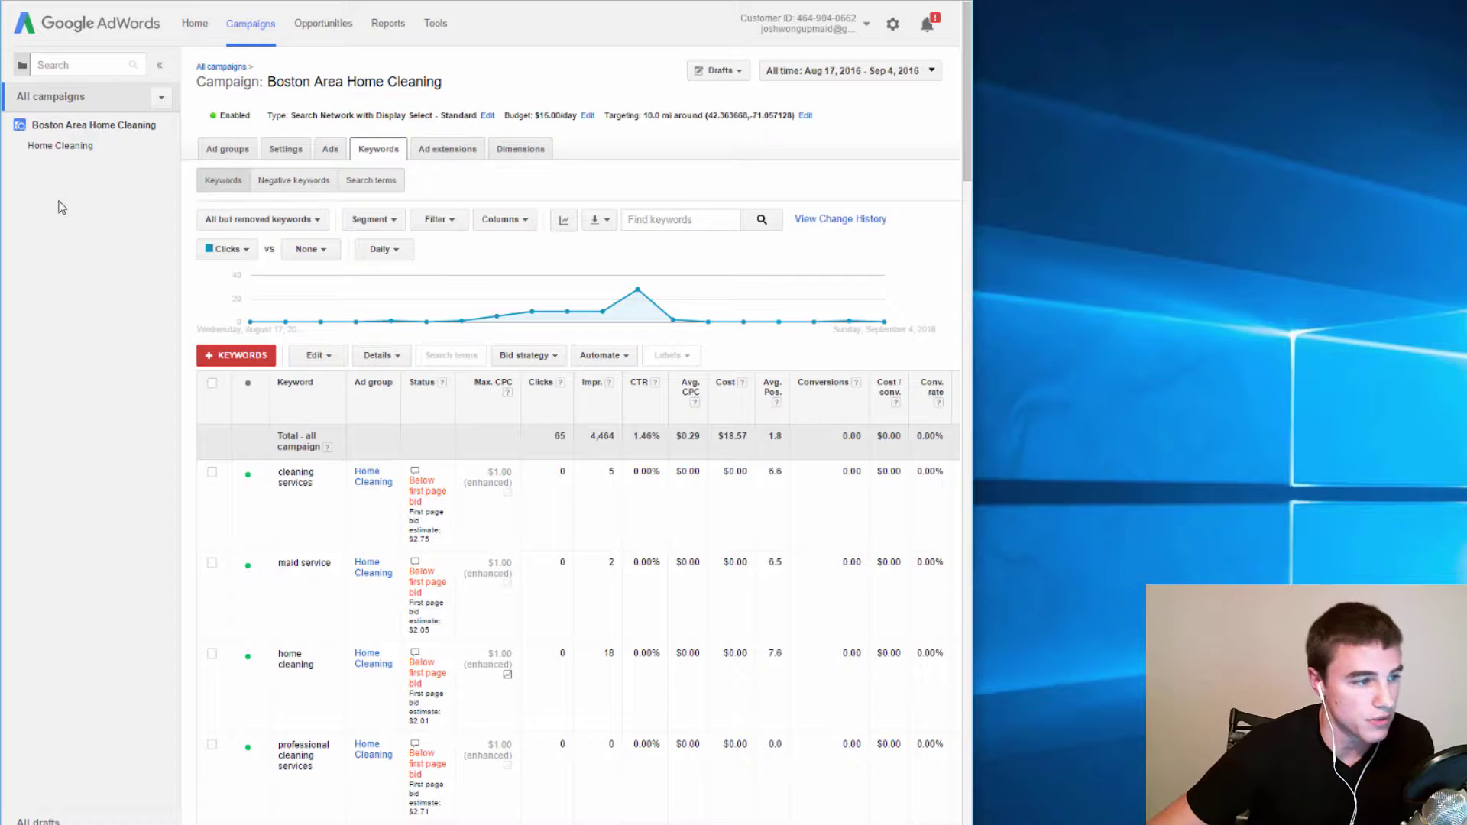
View the campaign's negative keywords and its search terms report
left_click(304, 186)
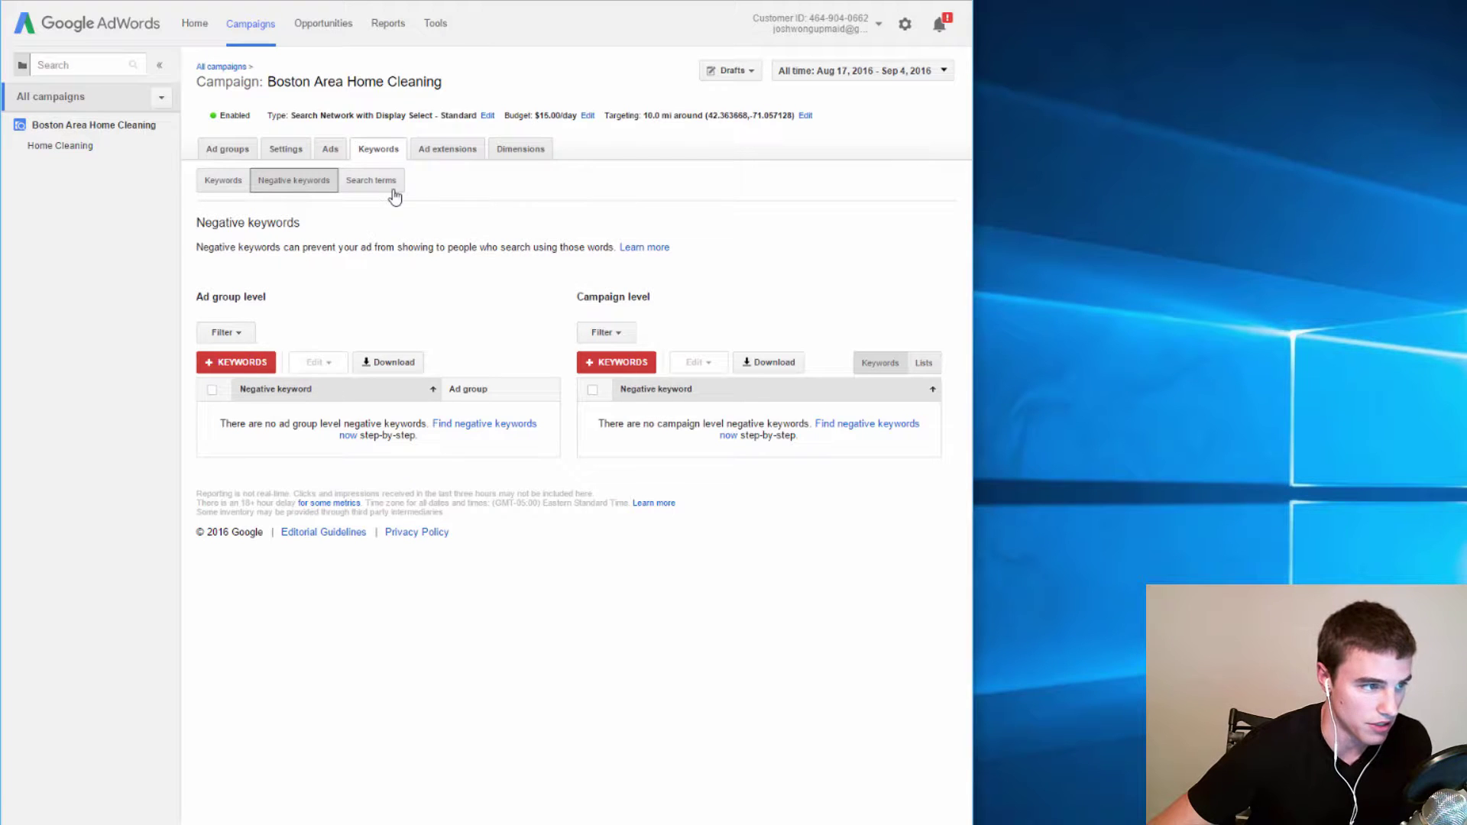
left_click(353, 183)
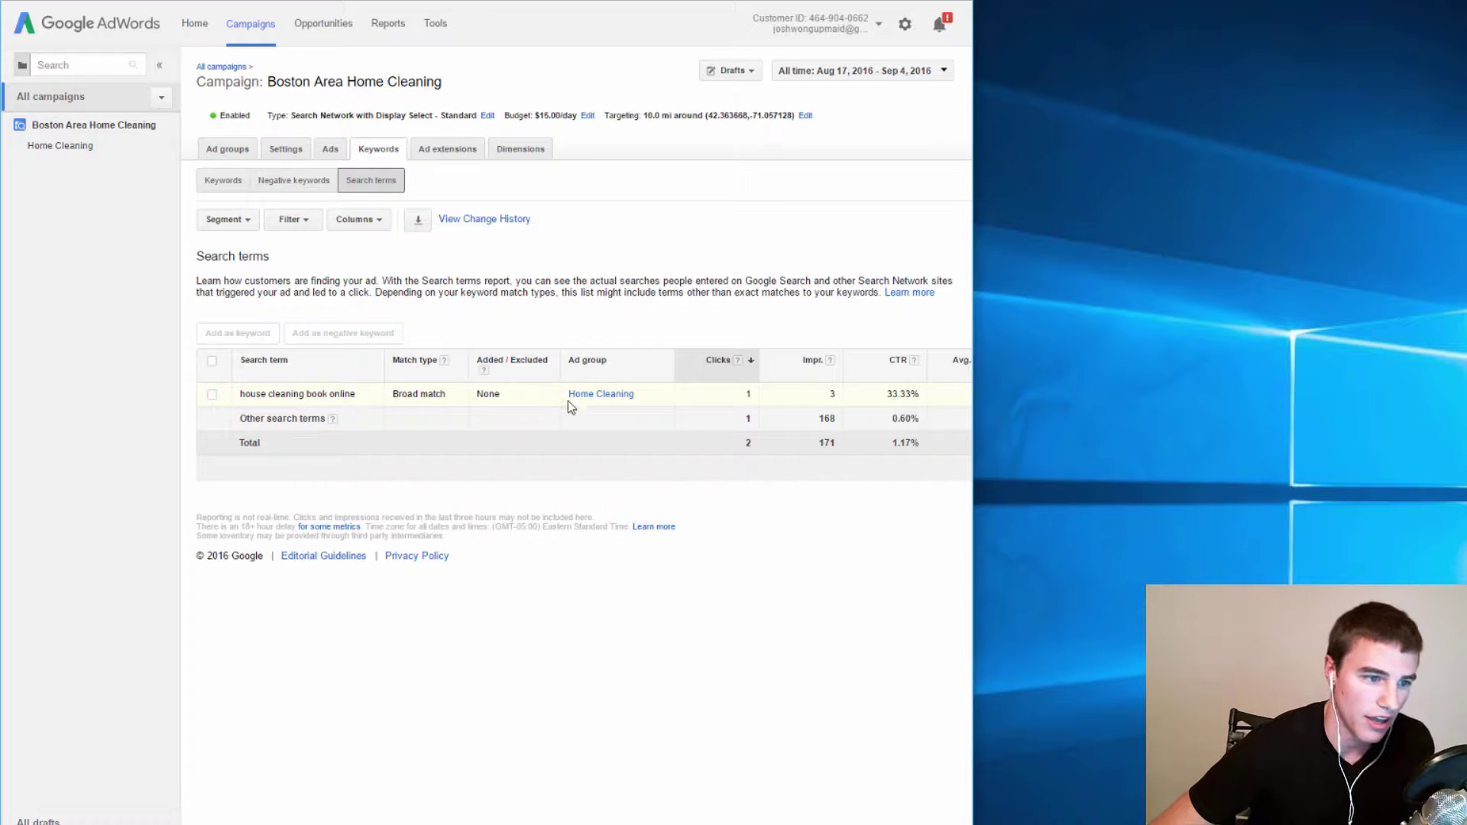
Review the campaign's negative keywords at both levels, its search terms report and its keyword list with first page bid estimates
left_click(293, 184)
left_click(616, 363)
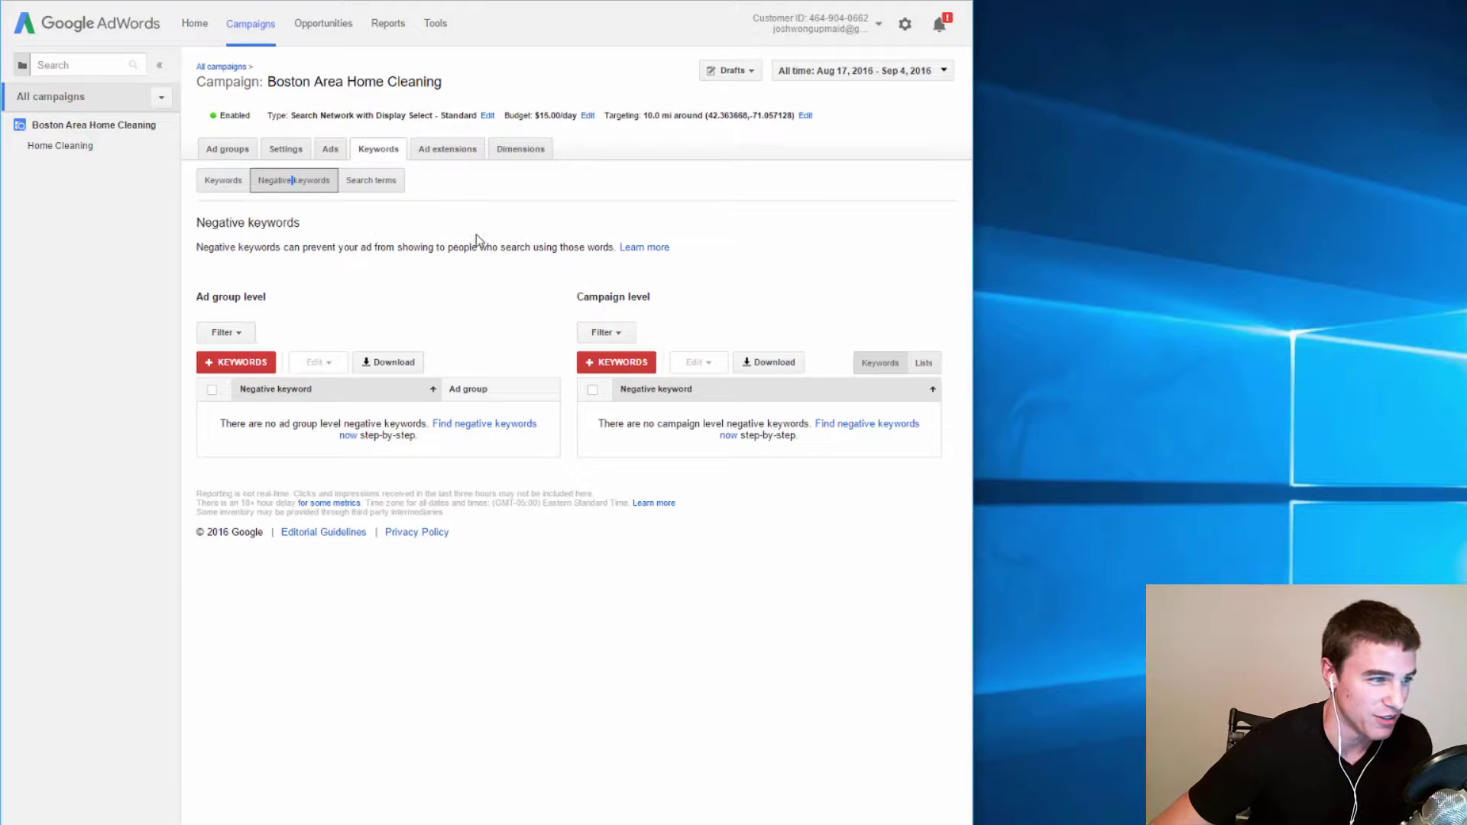
left_click(382, 185)
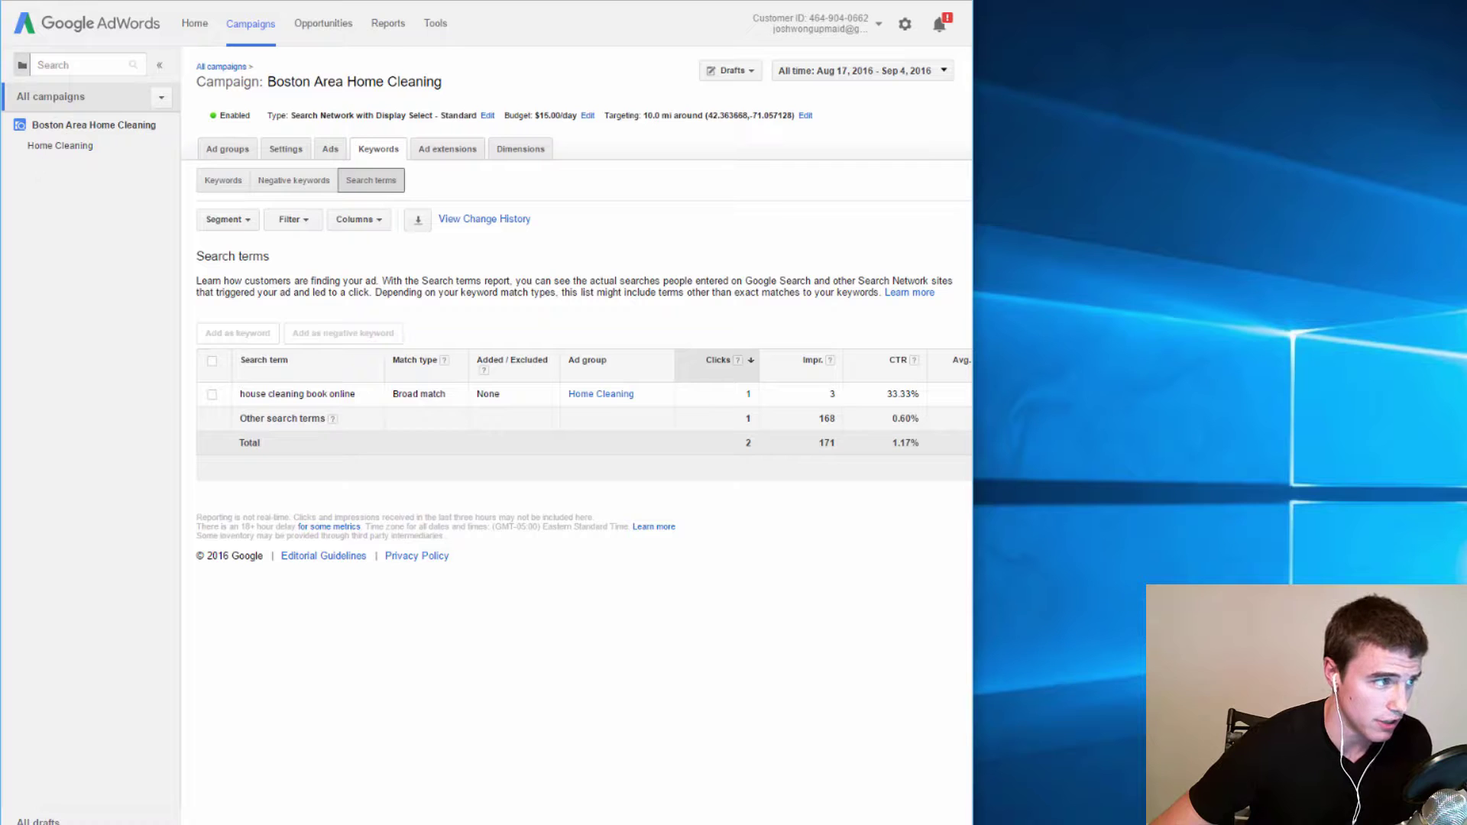
left_click(219, 184)
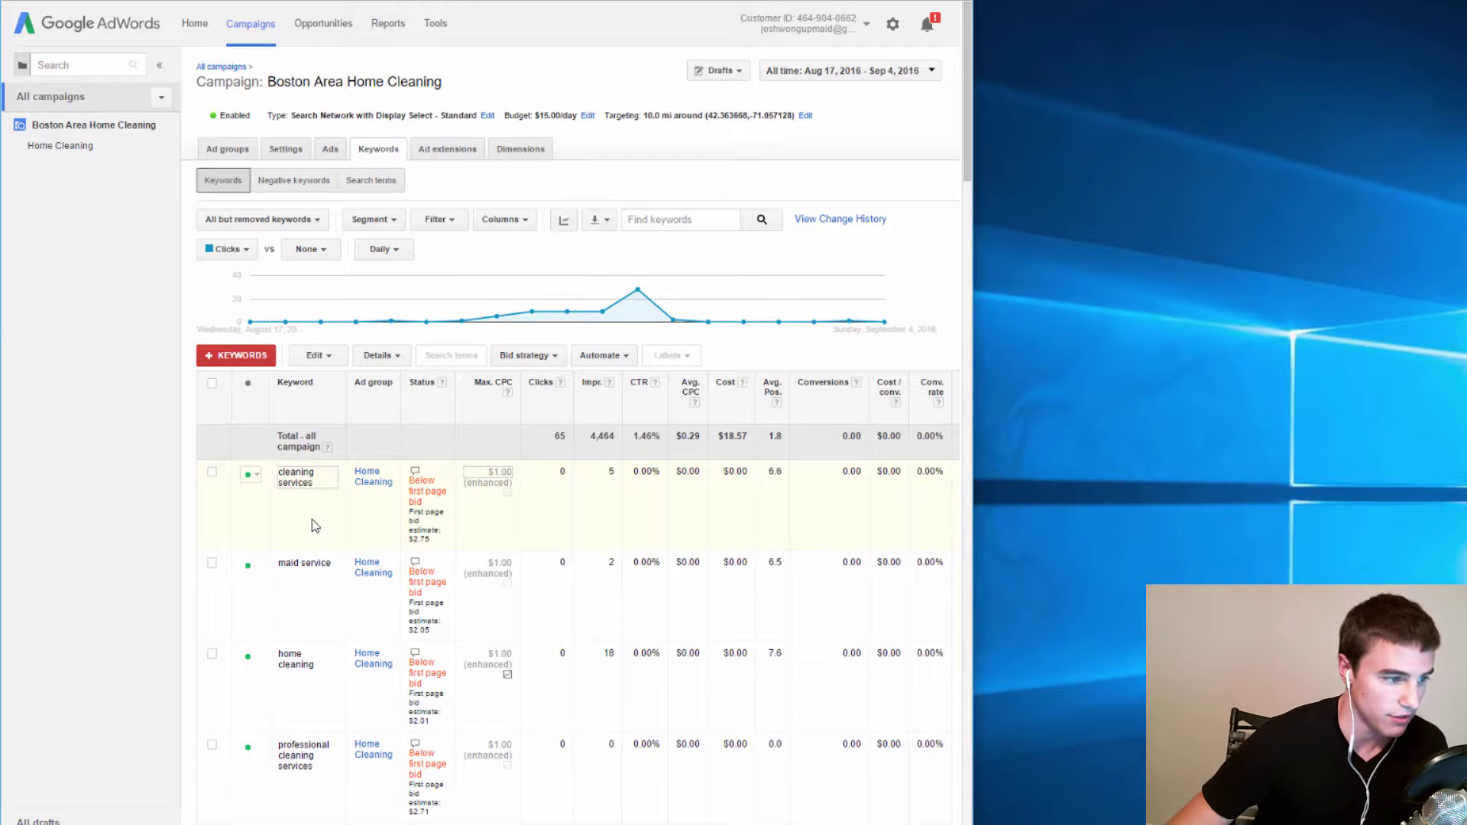
scroll(294, 492, "down", 4)
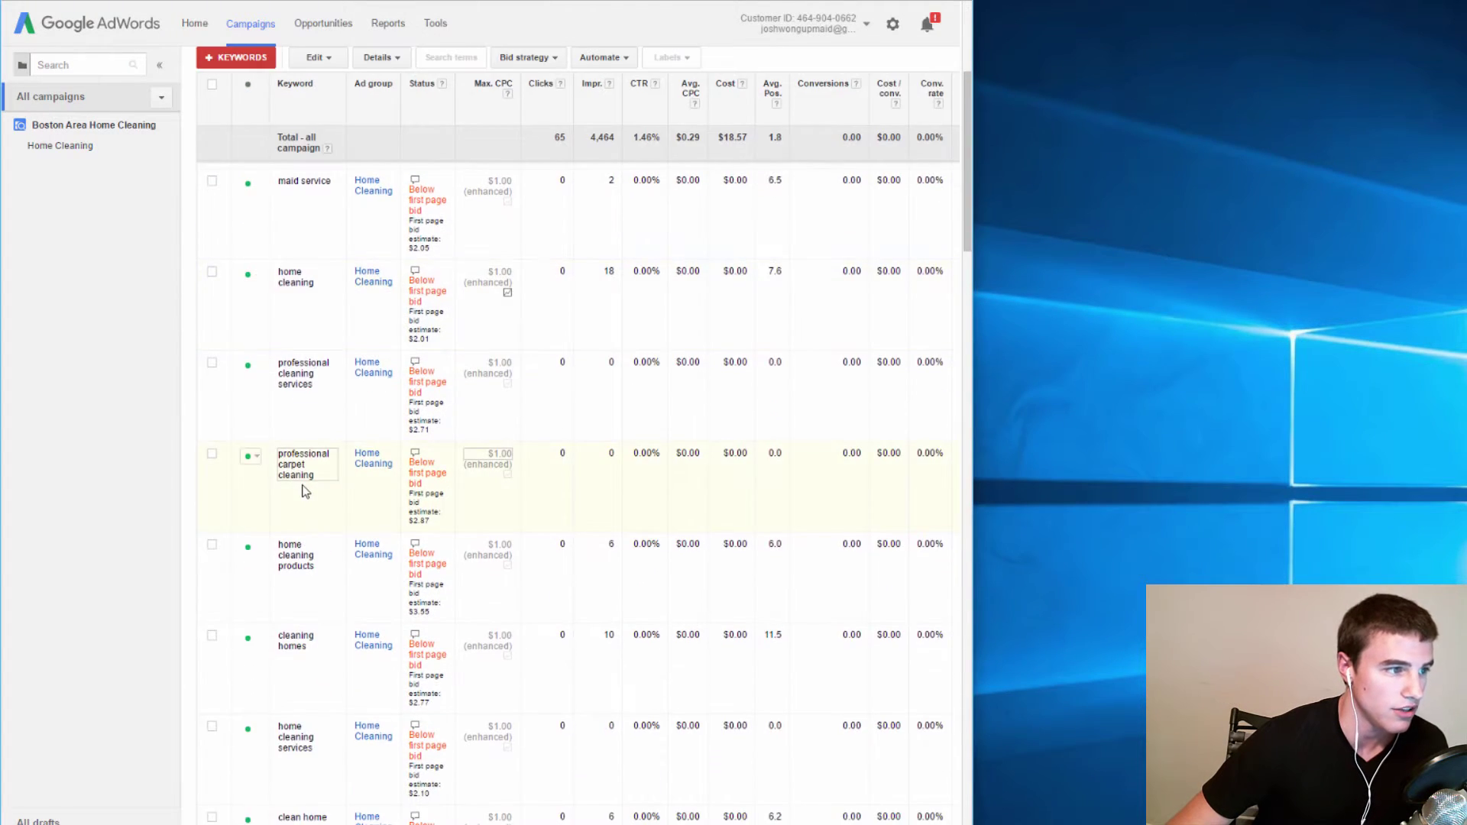
scroll(304, 490, "up", 4)
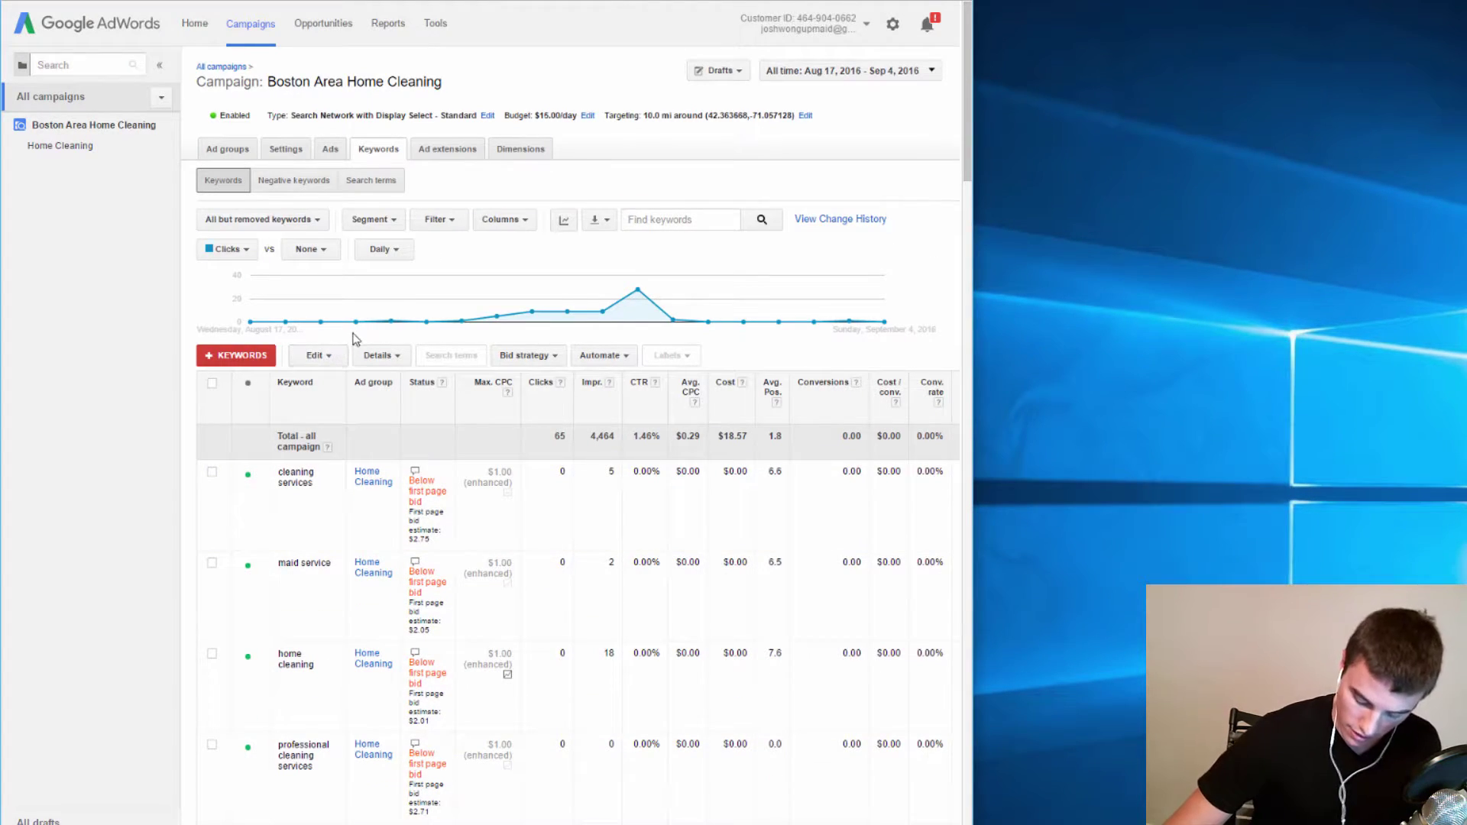
Examine the campaign's ad extensions, viewing the sitelinks, location and call extensions in turn
left_click(474, 151)
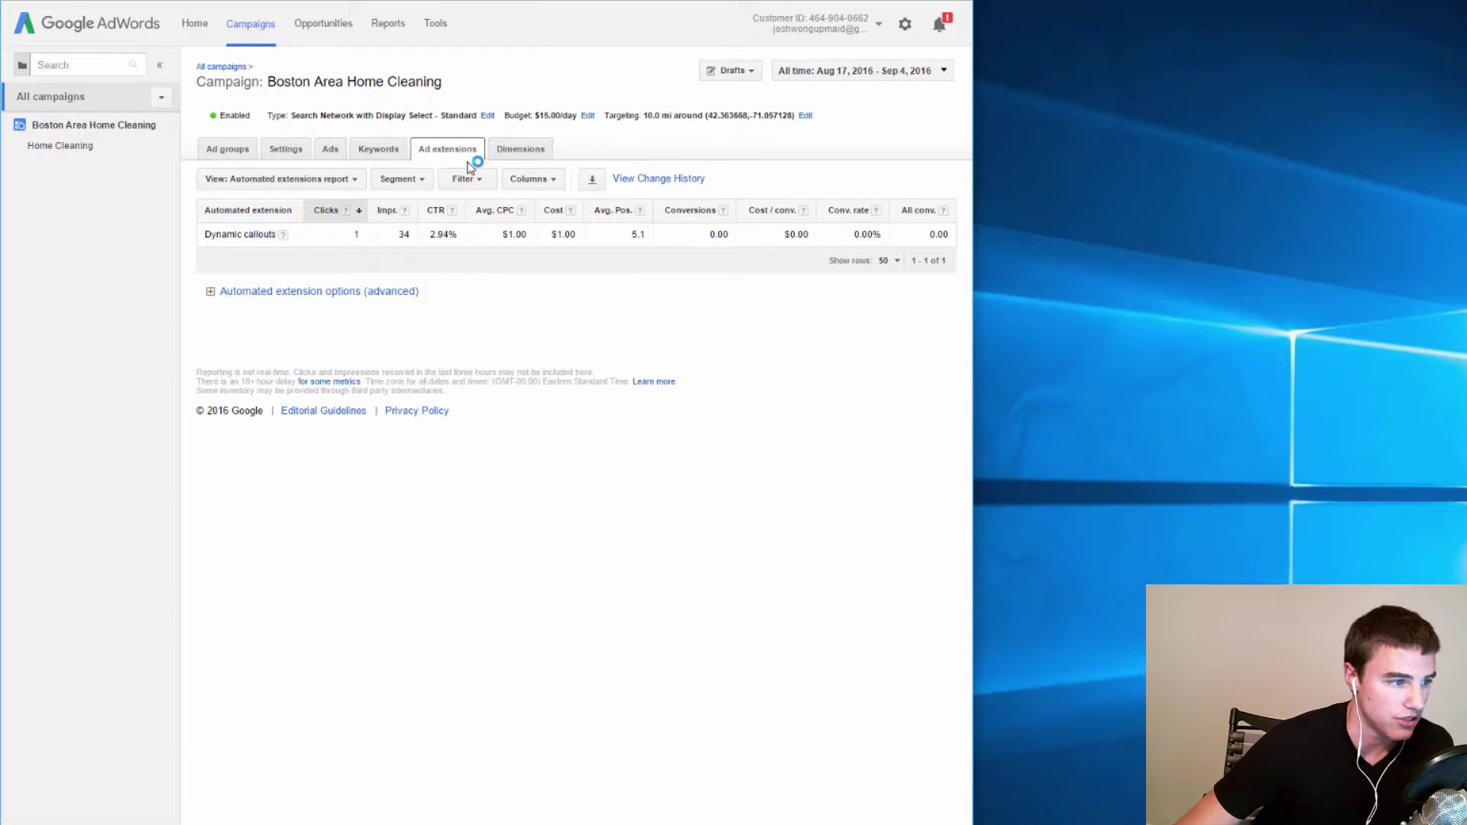
left_click(332, 177)
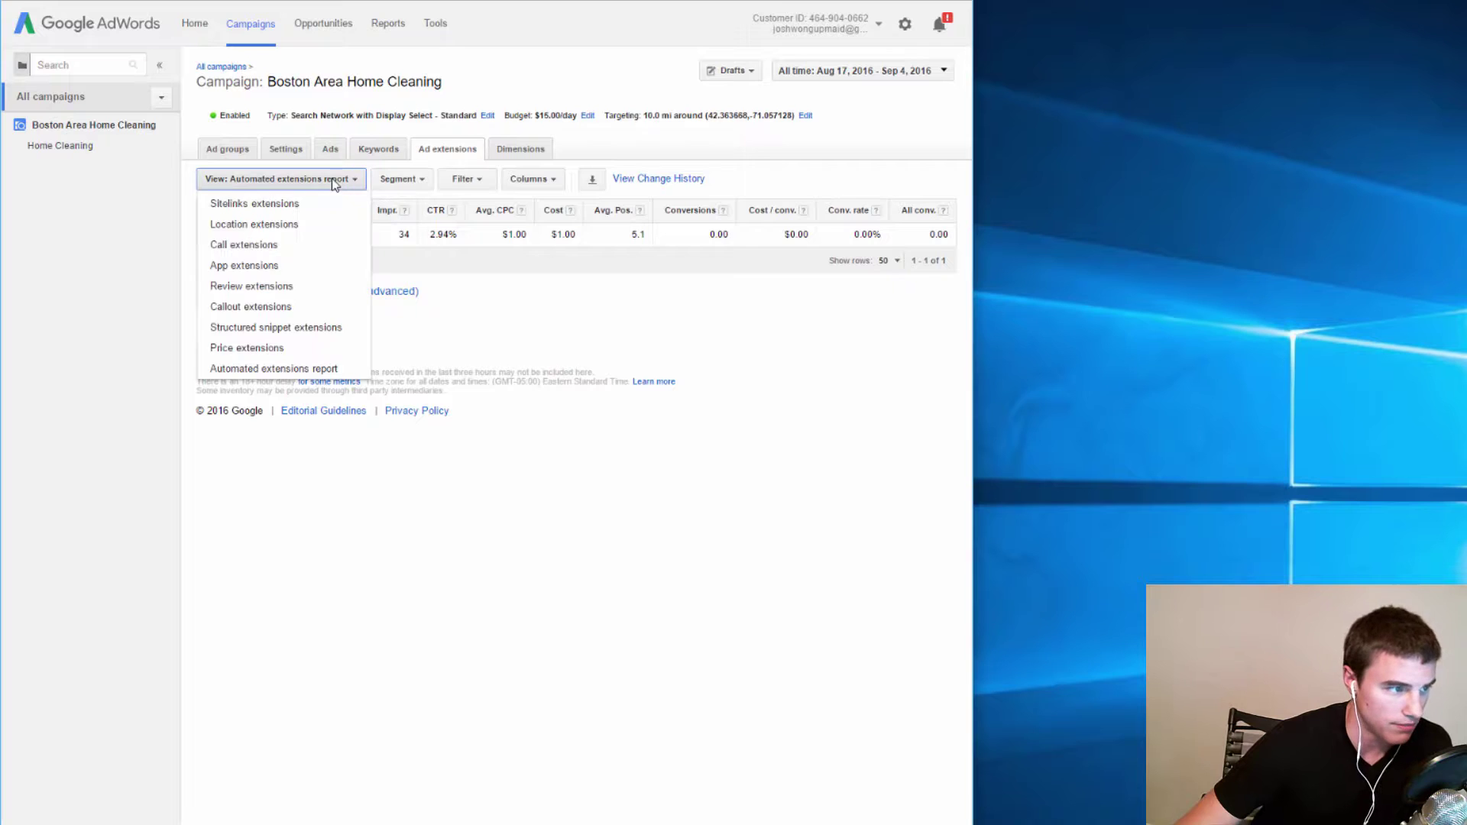
left_click(288, 203)
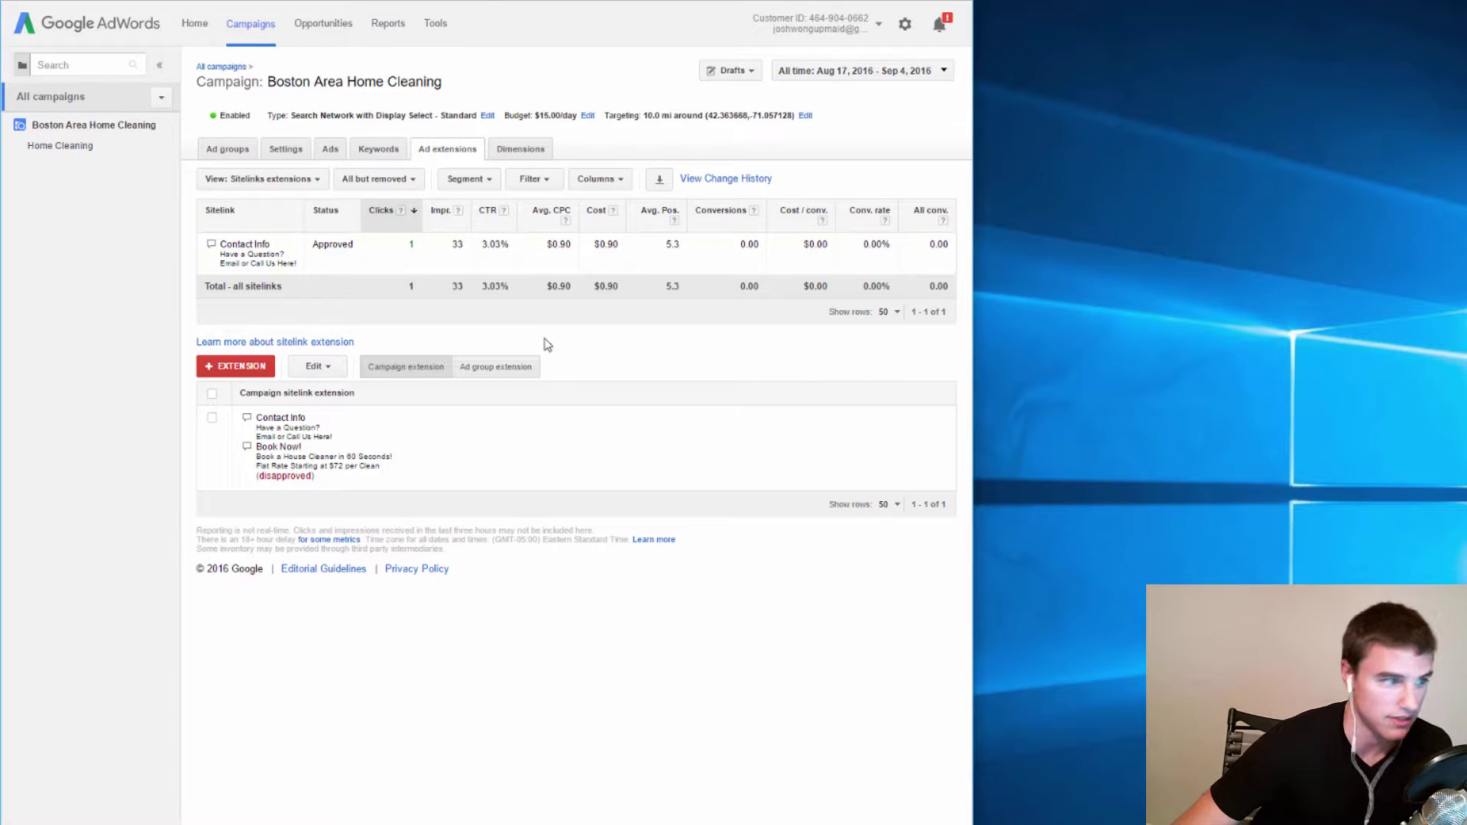
left_click(260, 181)
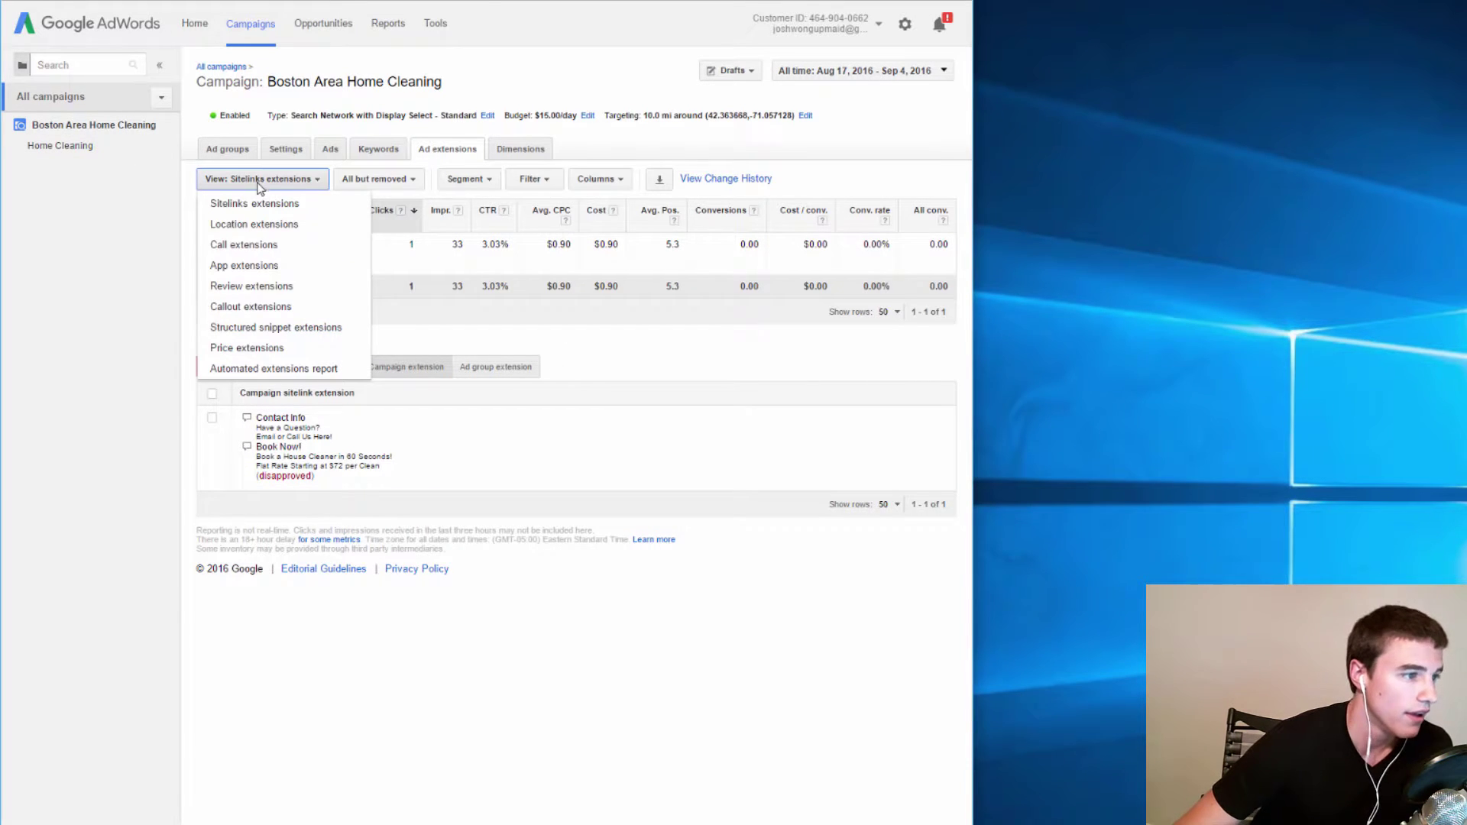
left_click(236, 226)
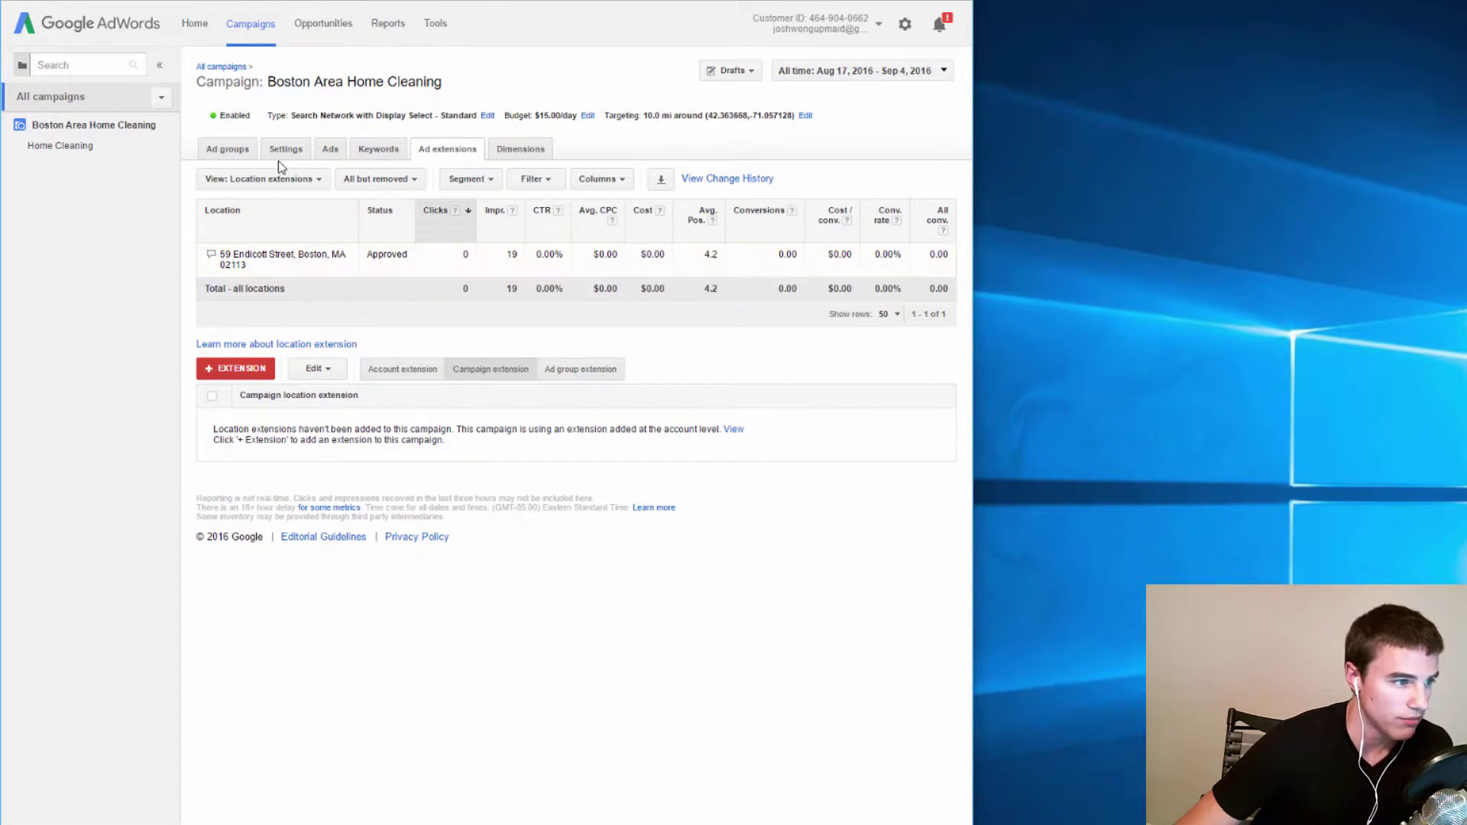
left_click(268, 179)
left_click(252, 243)
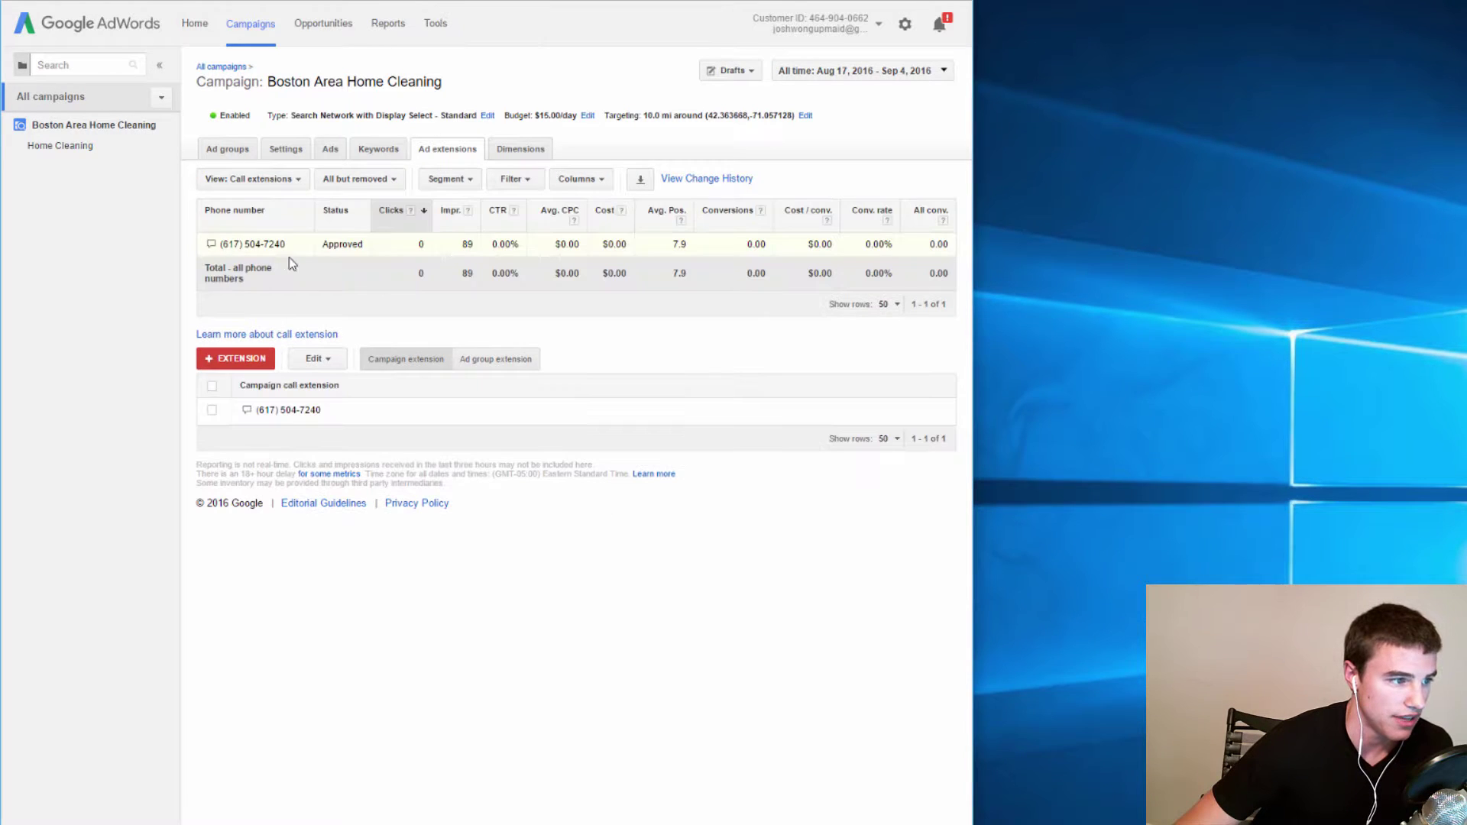
Check the campaign's callout, structured snippet and price extensions
left_click(283, 178)
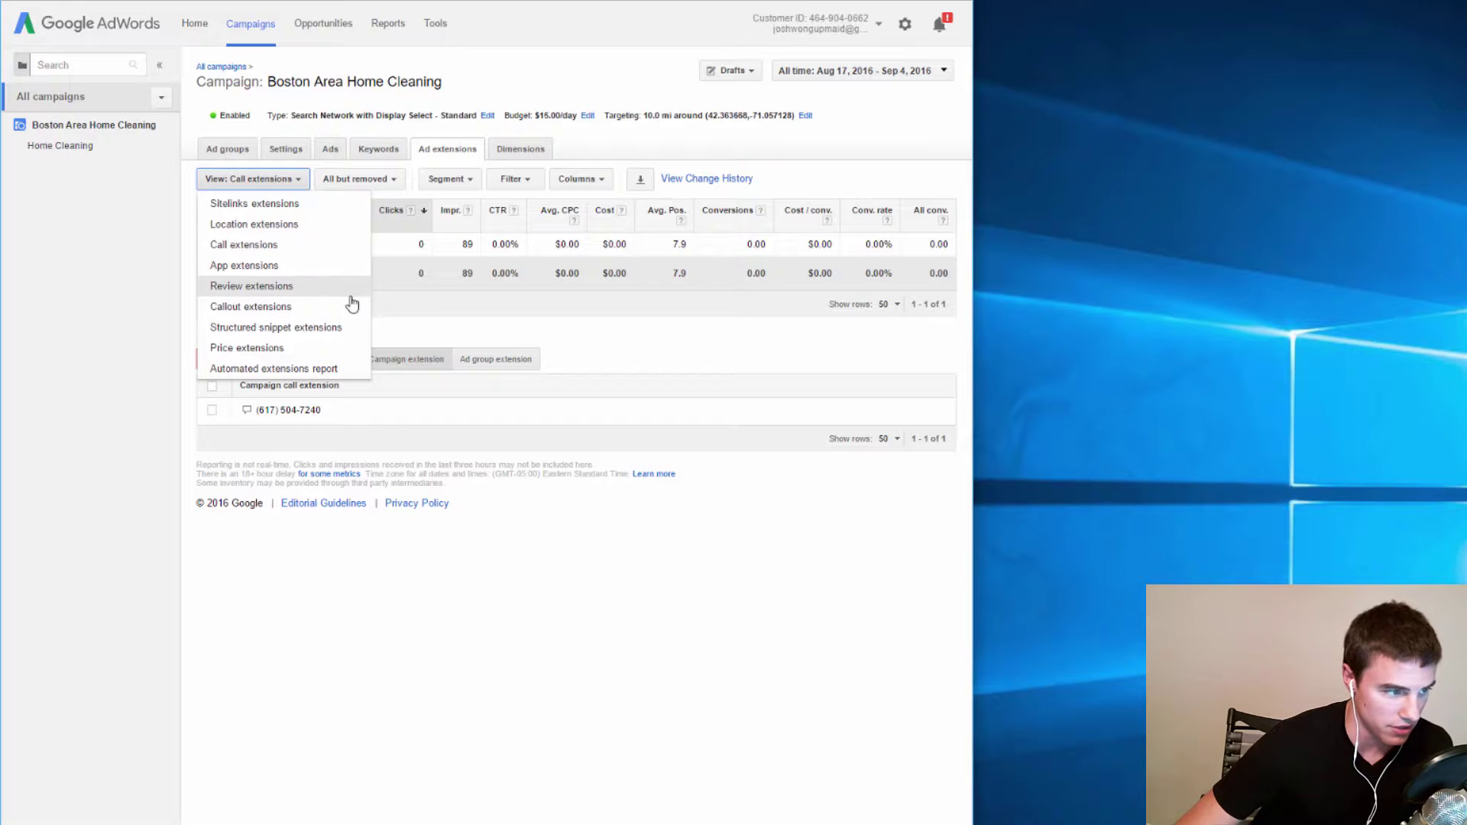
left_click(310, 308)
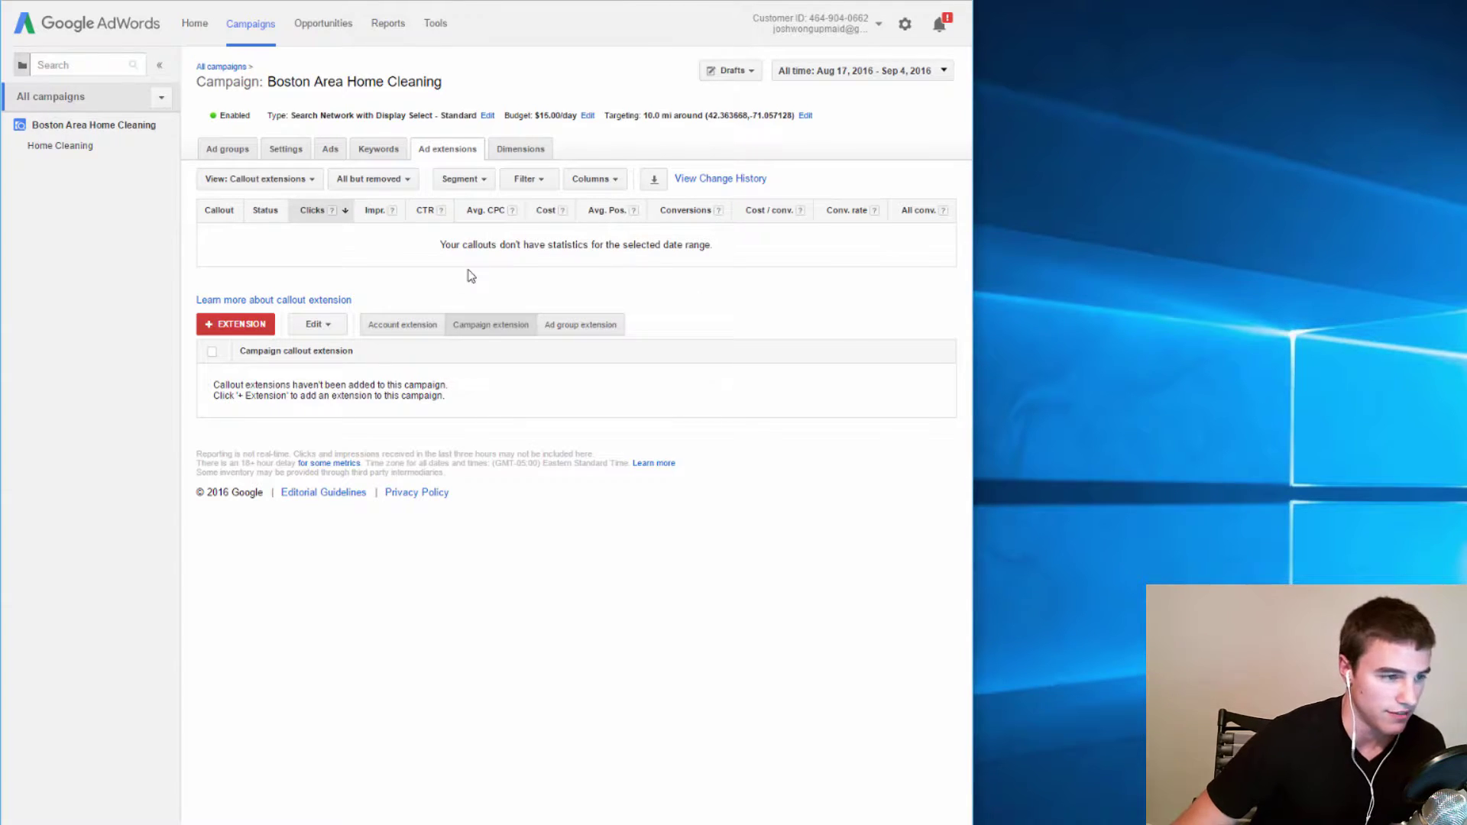
left_click(300, 182)
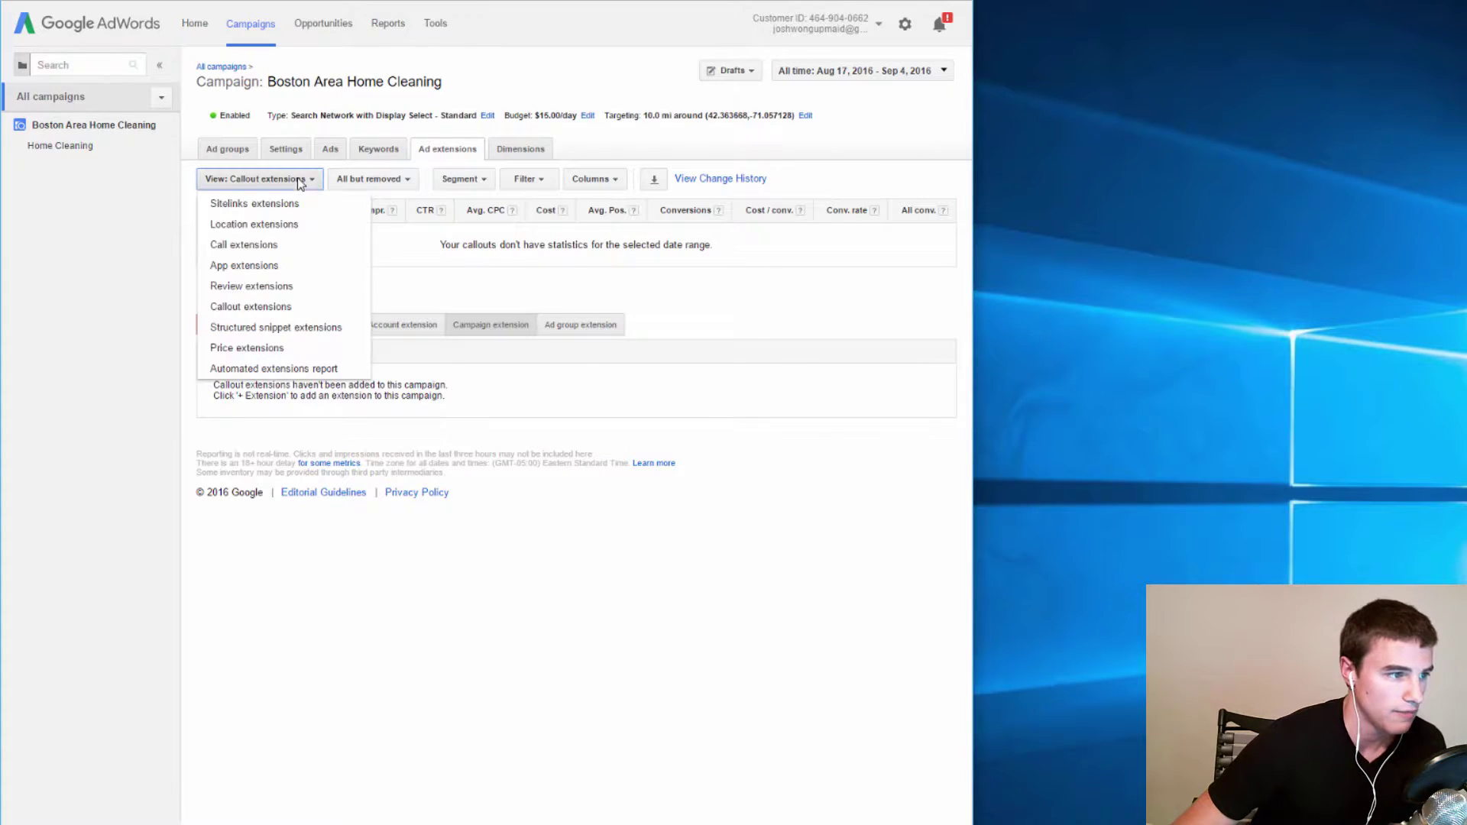
left_click(293, 328)
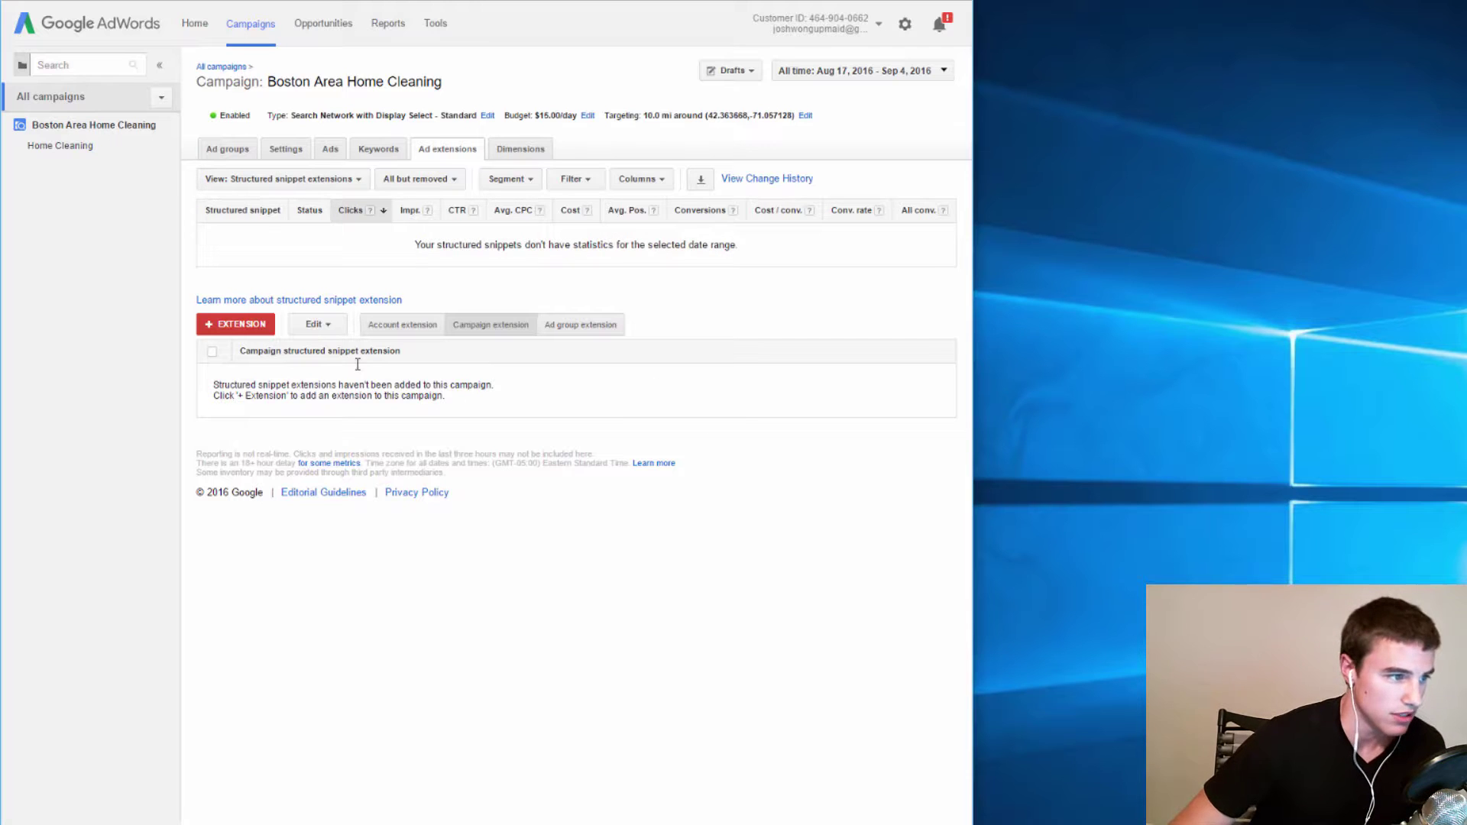
left_click(306, 184)
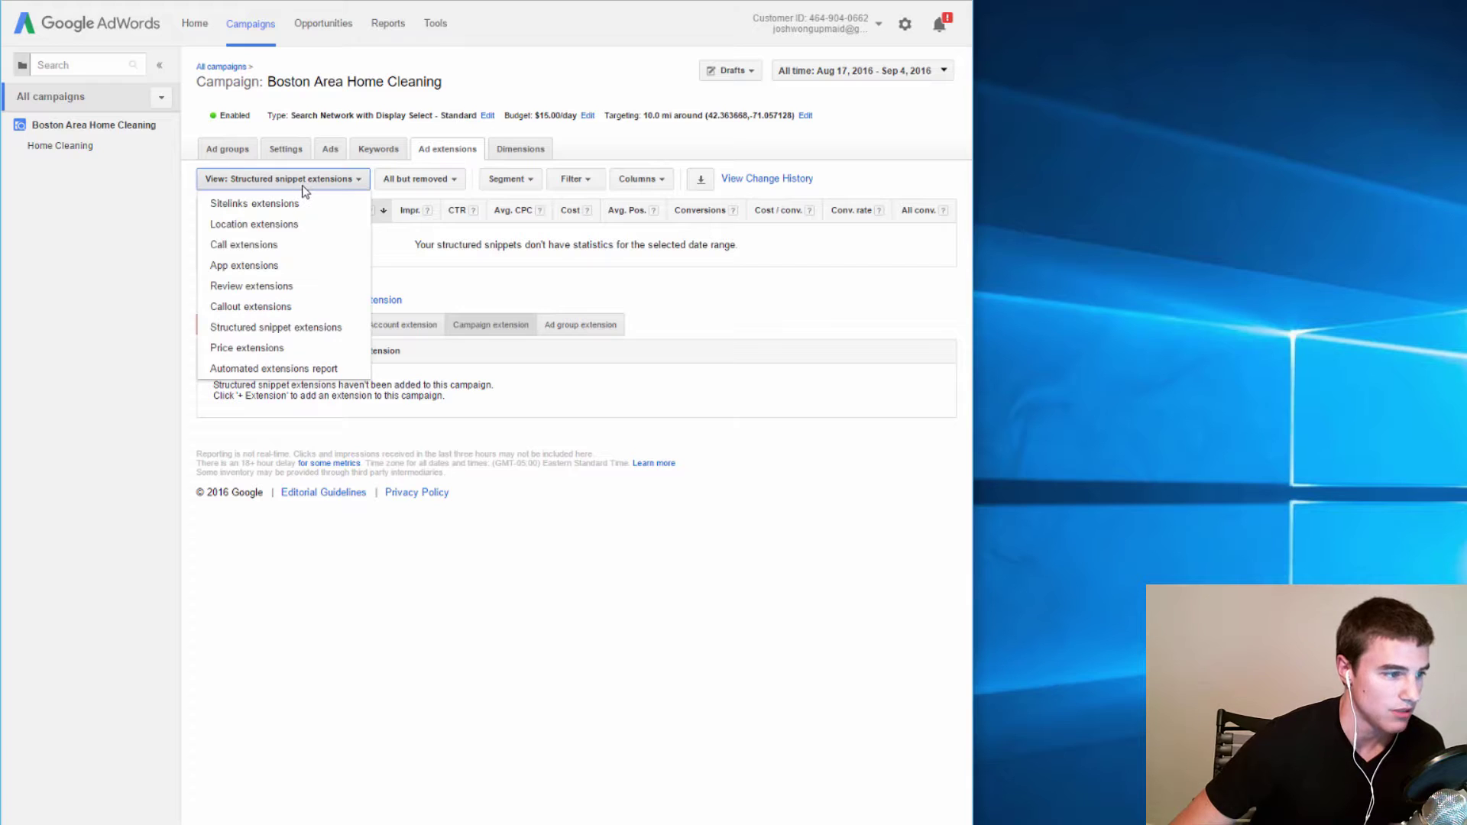
left_click(290, 349)
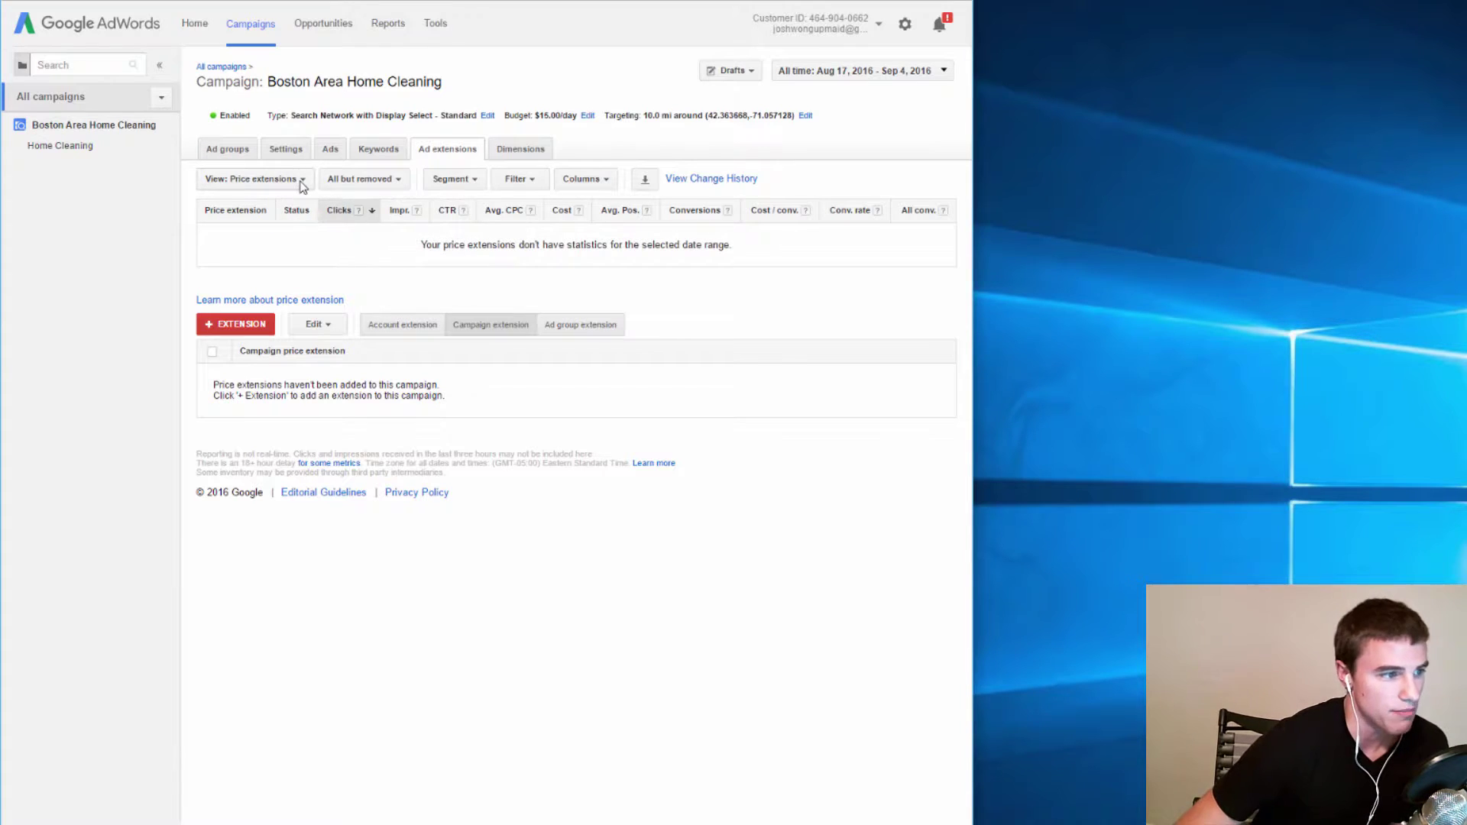
View the automated extensions report and return to the sitelinks extensions
left_click(260, 181)
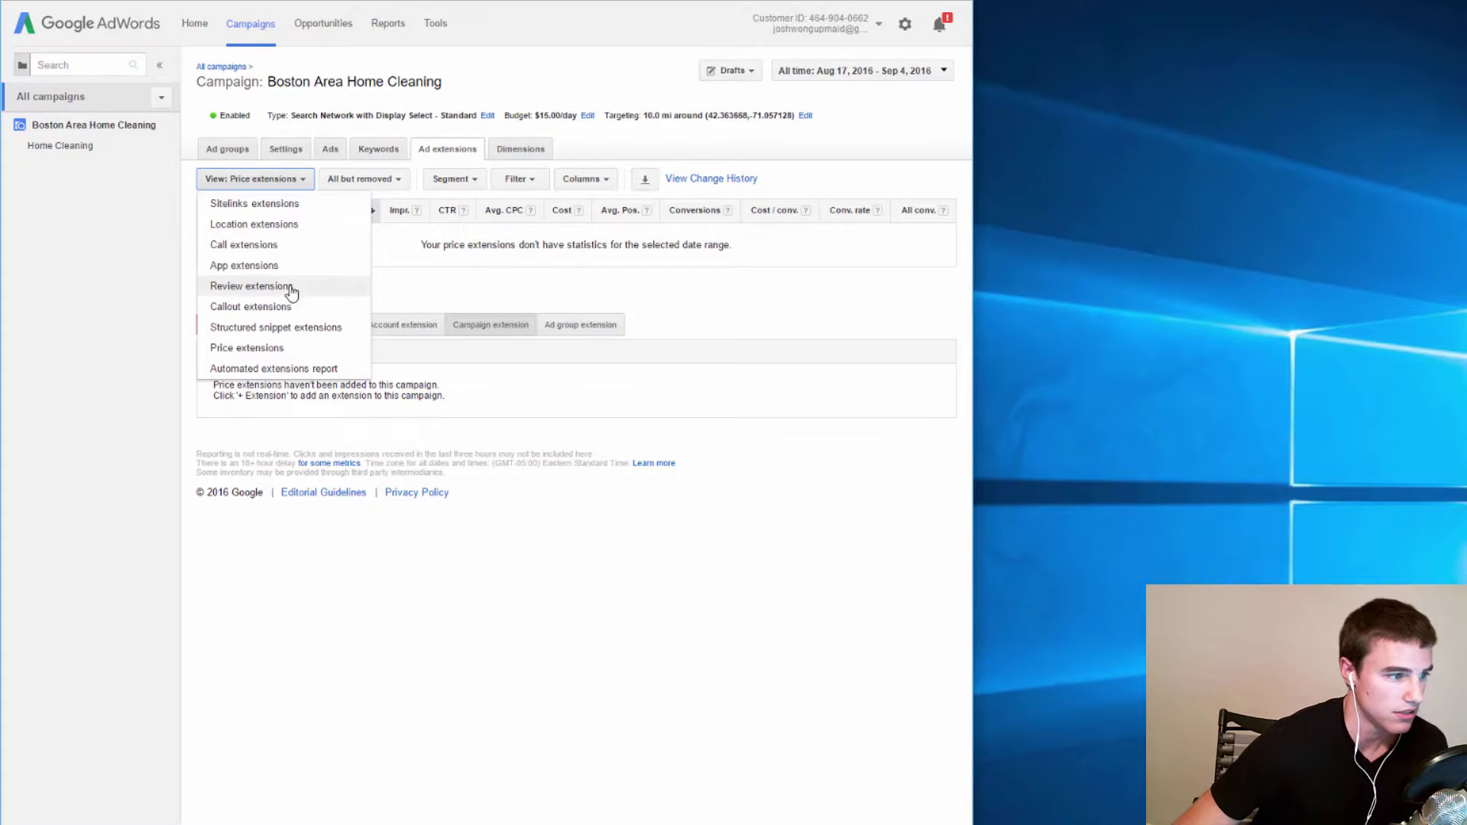
left_click(236, 371)
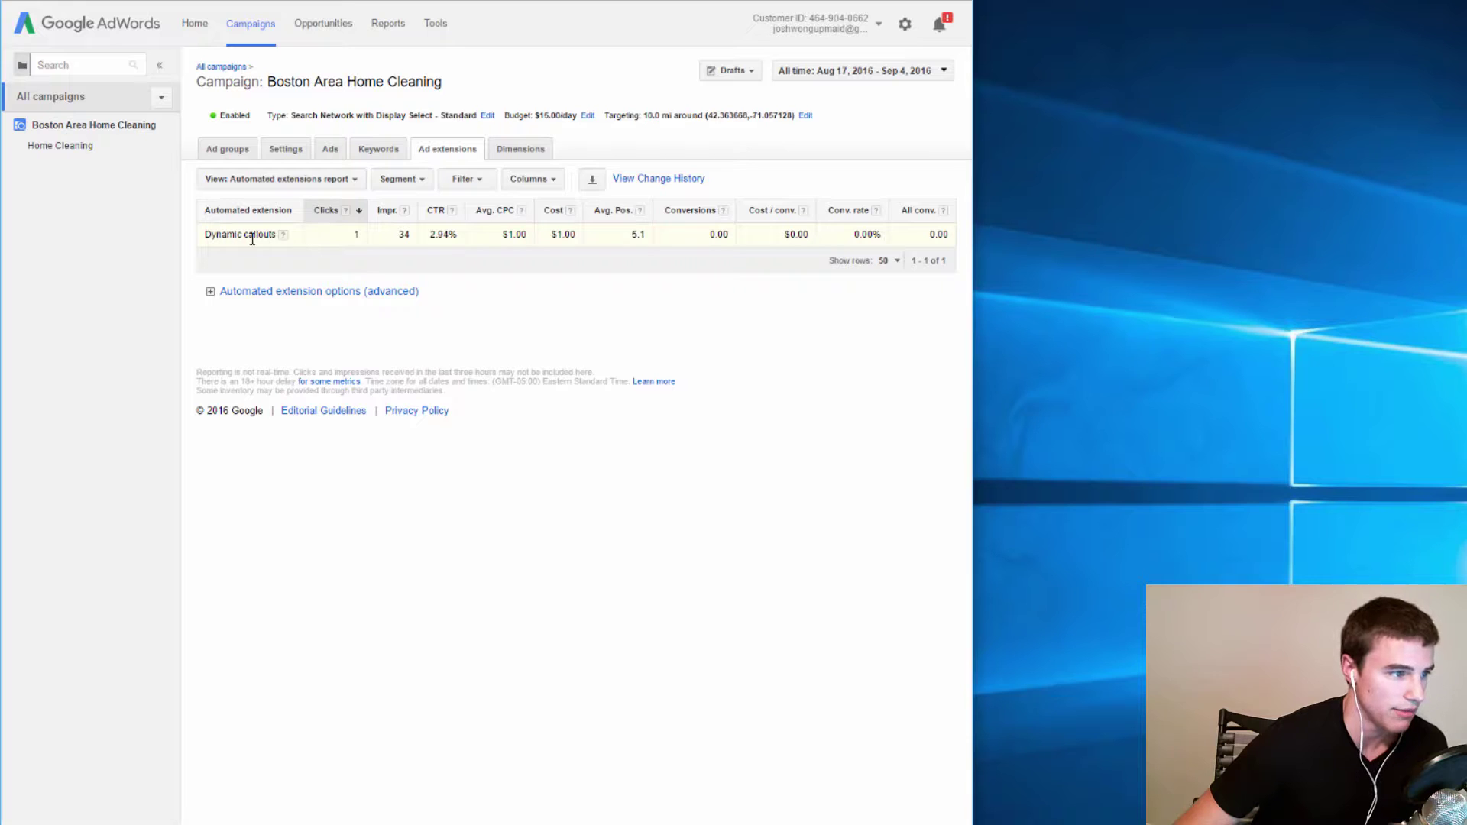
left_click(289, 182)
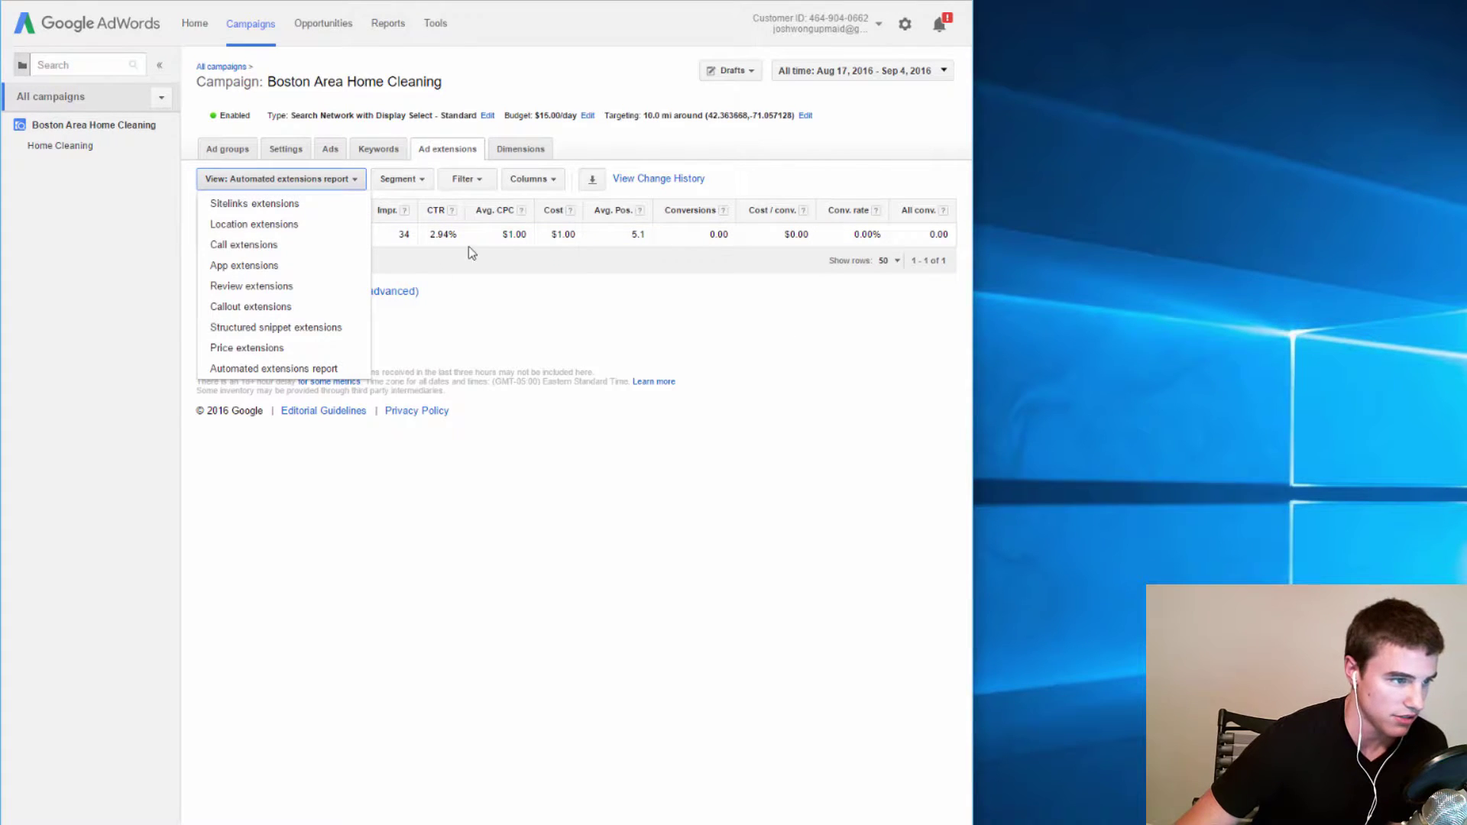
left_click(214, 203)
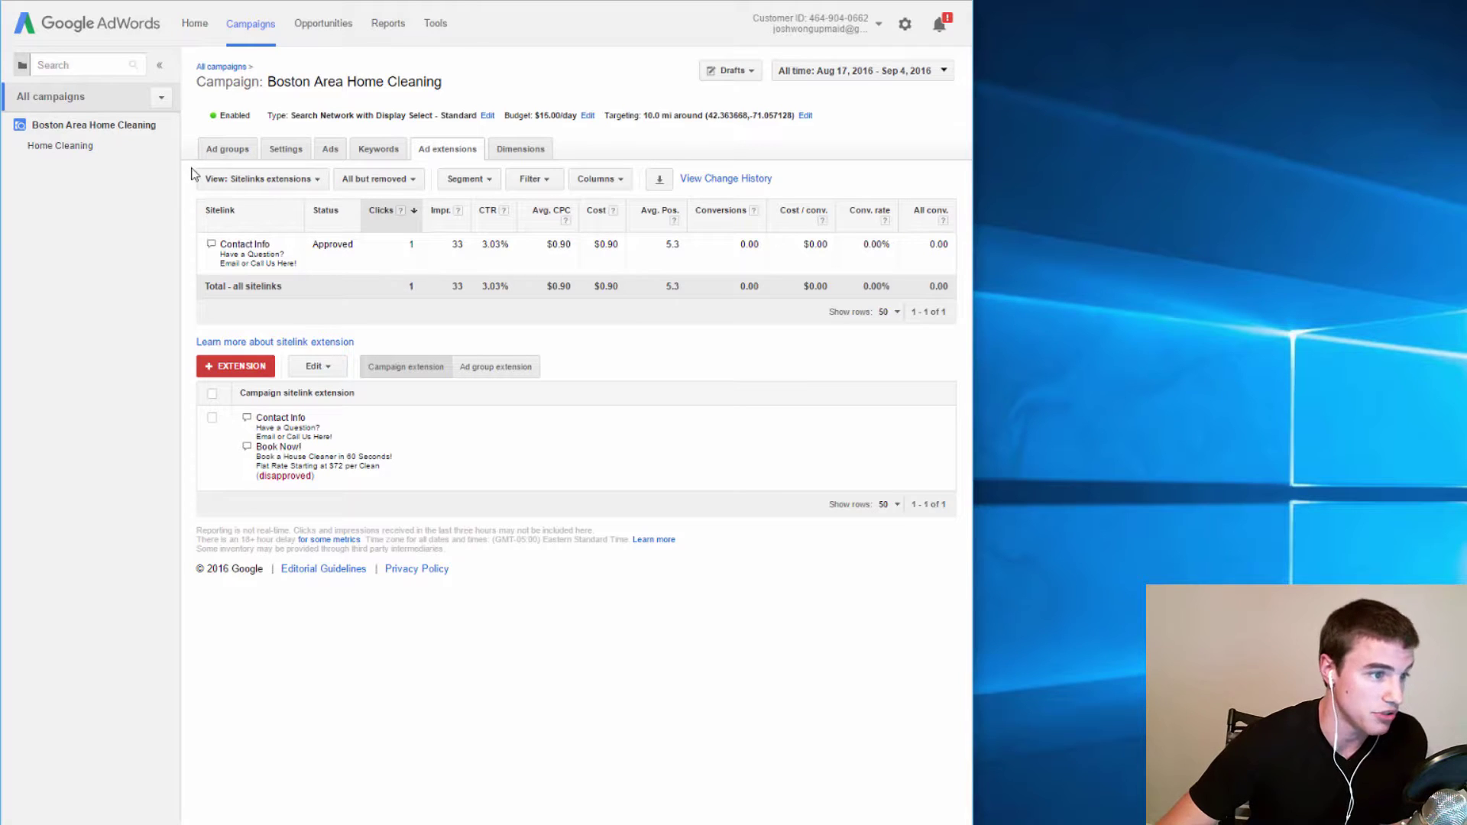
From the campaign's ads, open the "Home Cleaning in Boston Area" ad for editing, examine its headlines and description, and leave it without saving
left_click(239, 152)
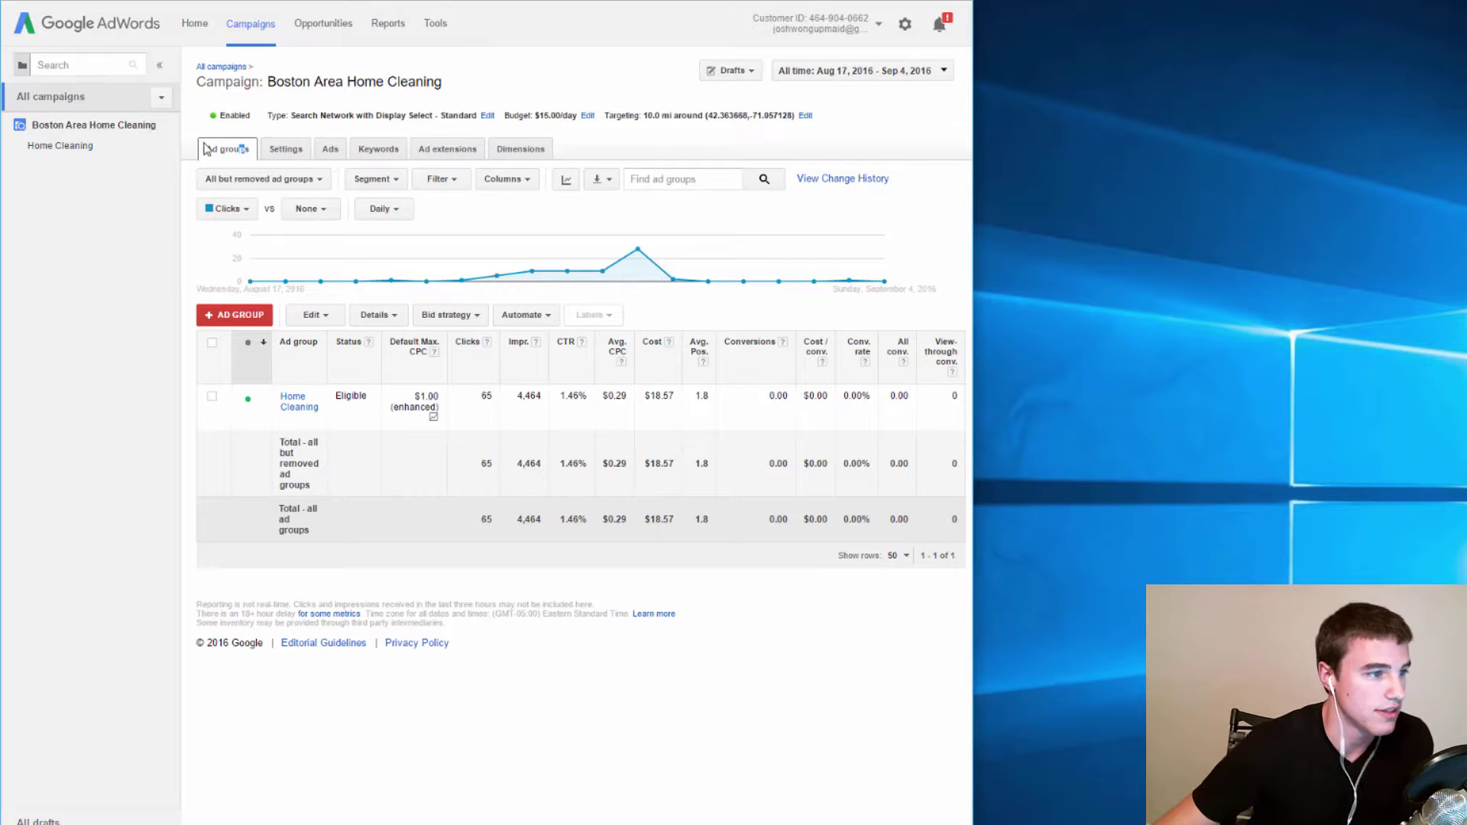
left_click(329, 149)
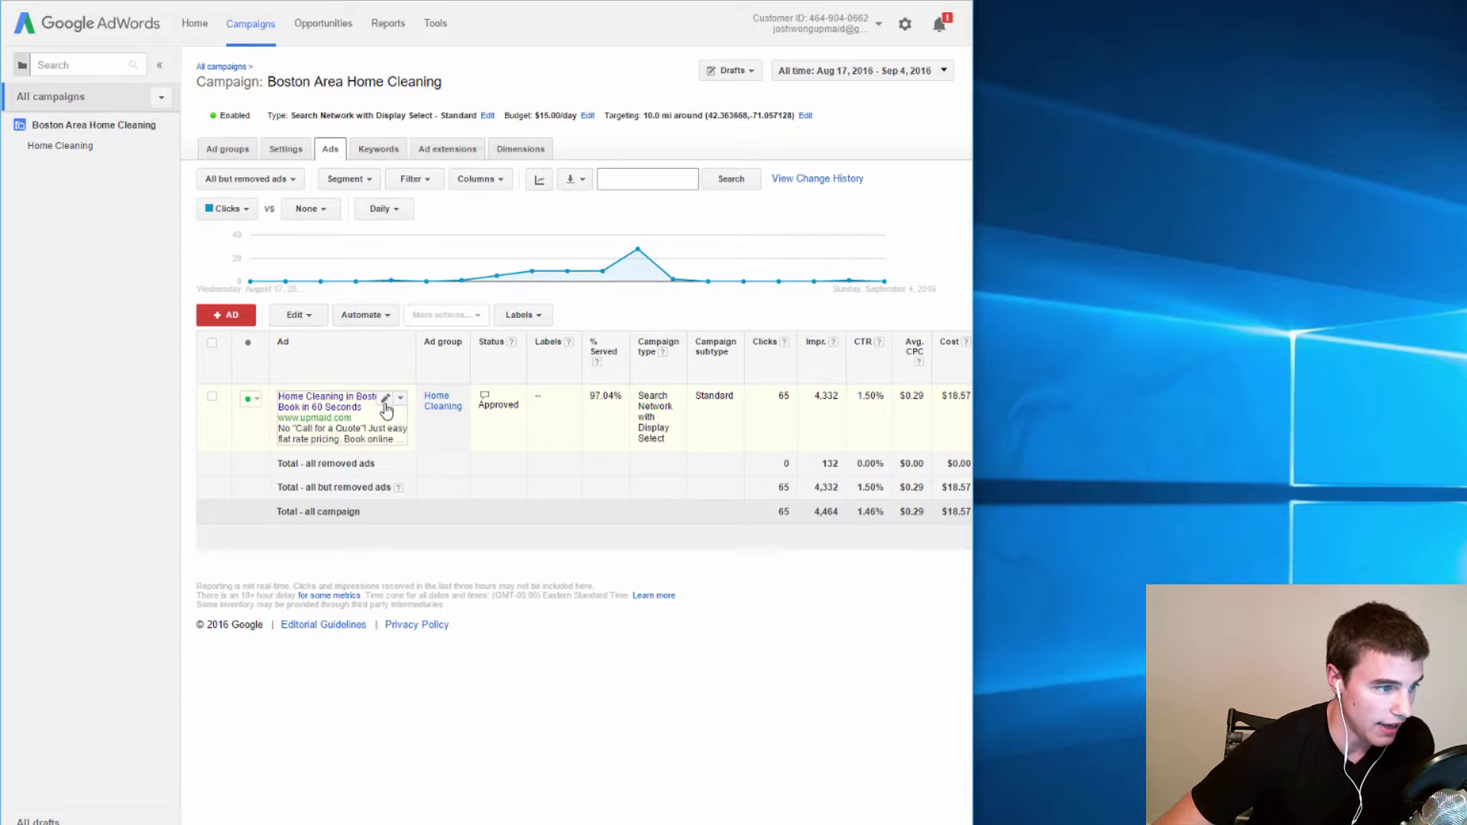
left_click(384, 401)
left_click(330, 474)
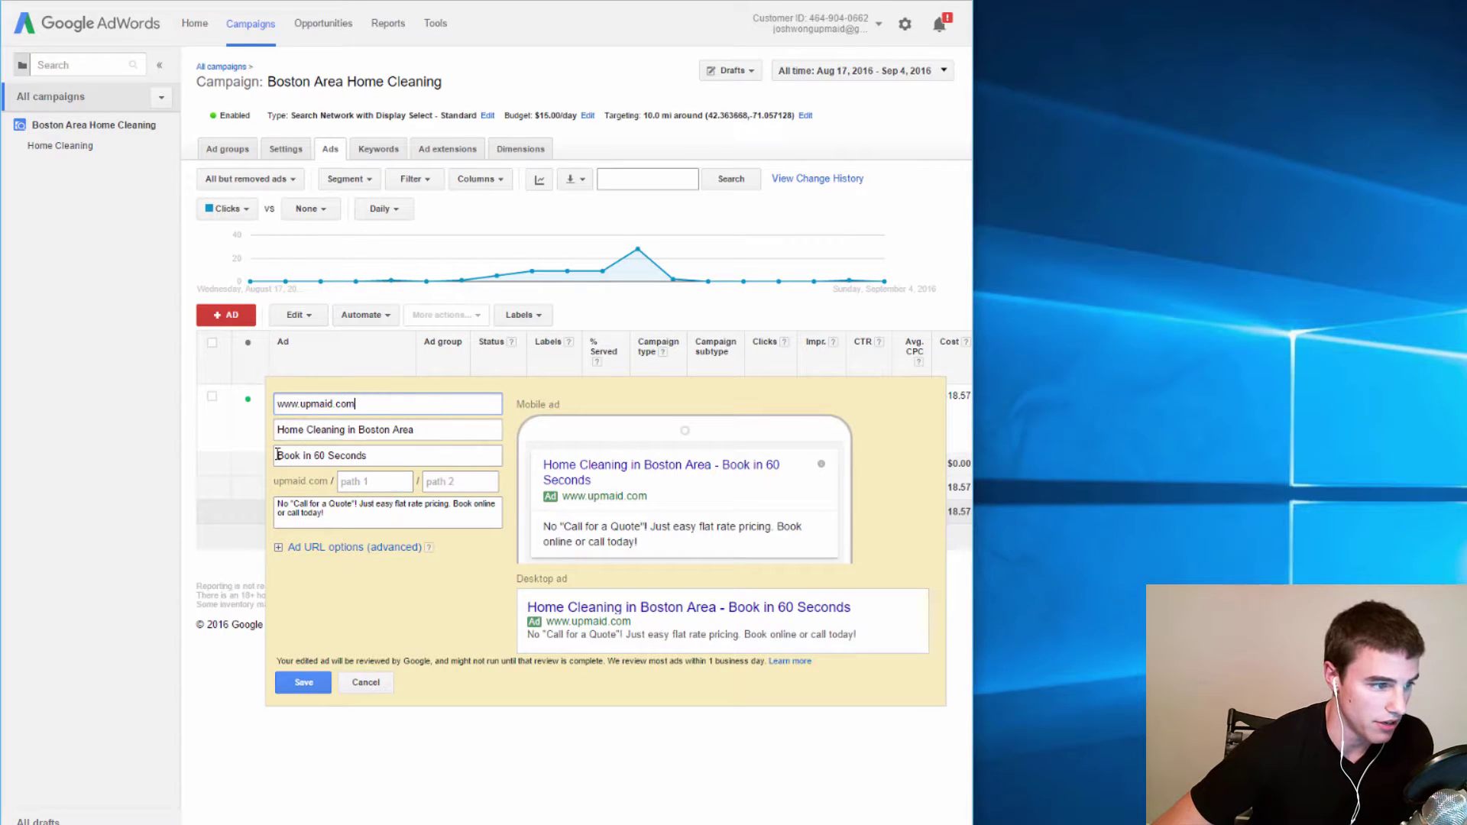
left_click(332, 519)
triple_click(330, 525)
left_click(370, 536)
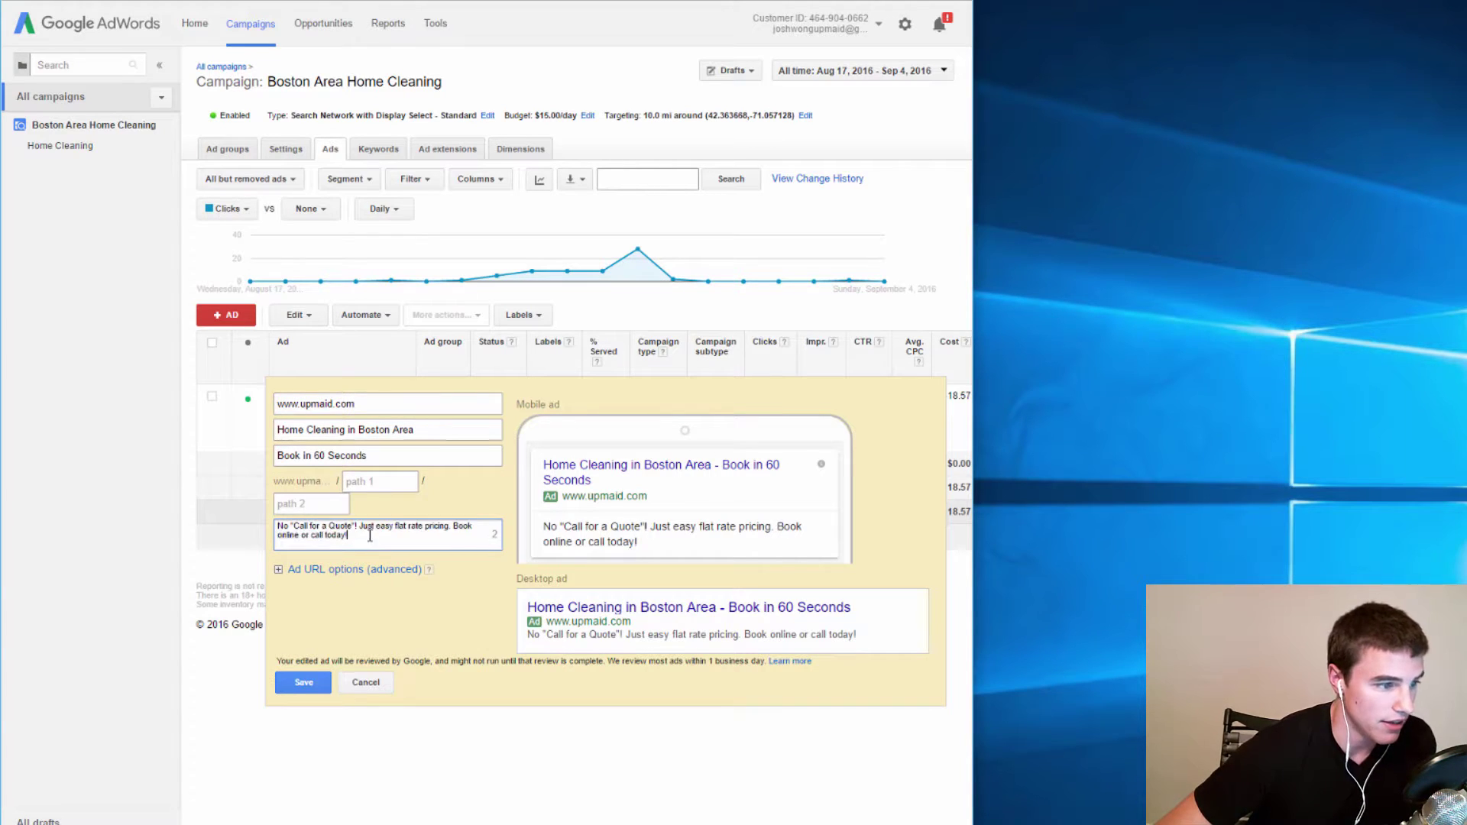
left_click_drag(454, 527, 467, 537)
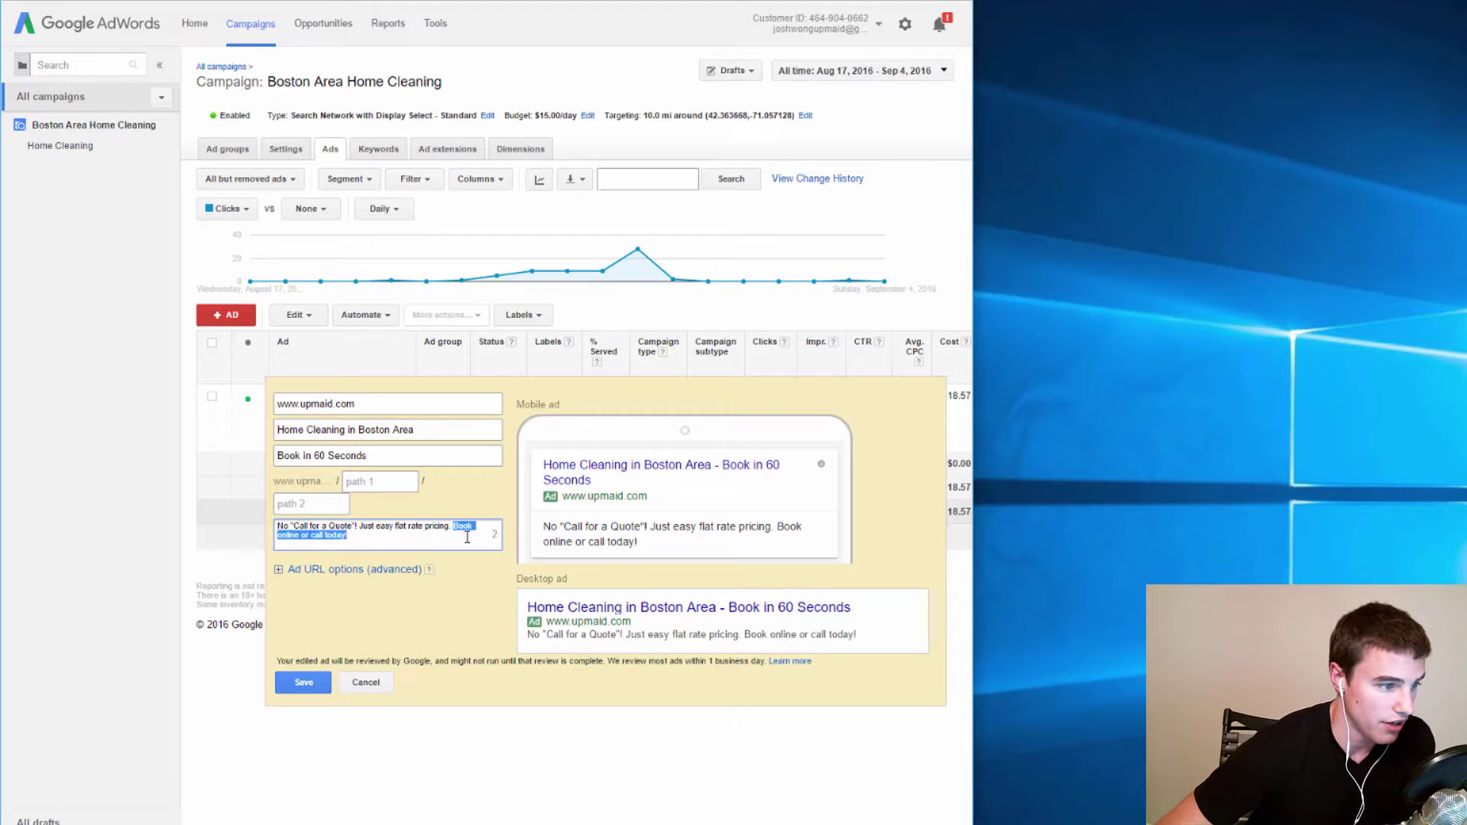
left_click(387, 539)
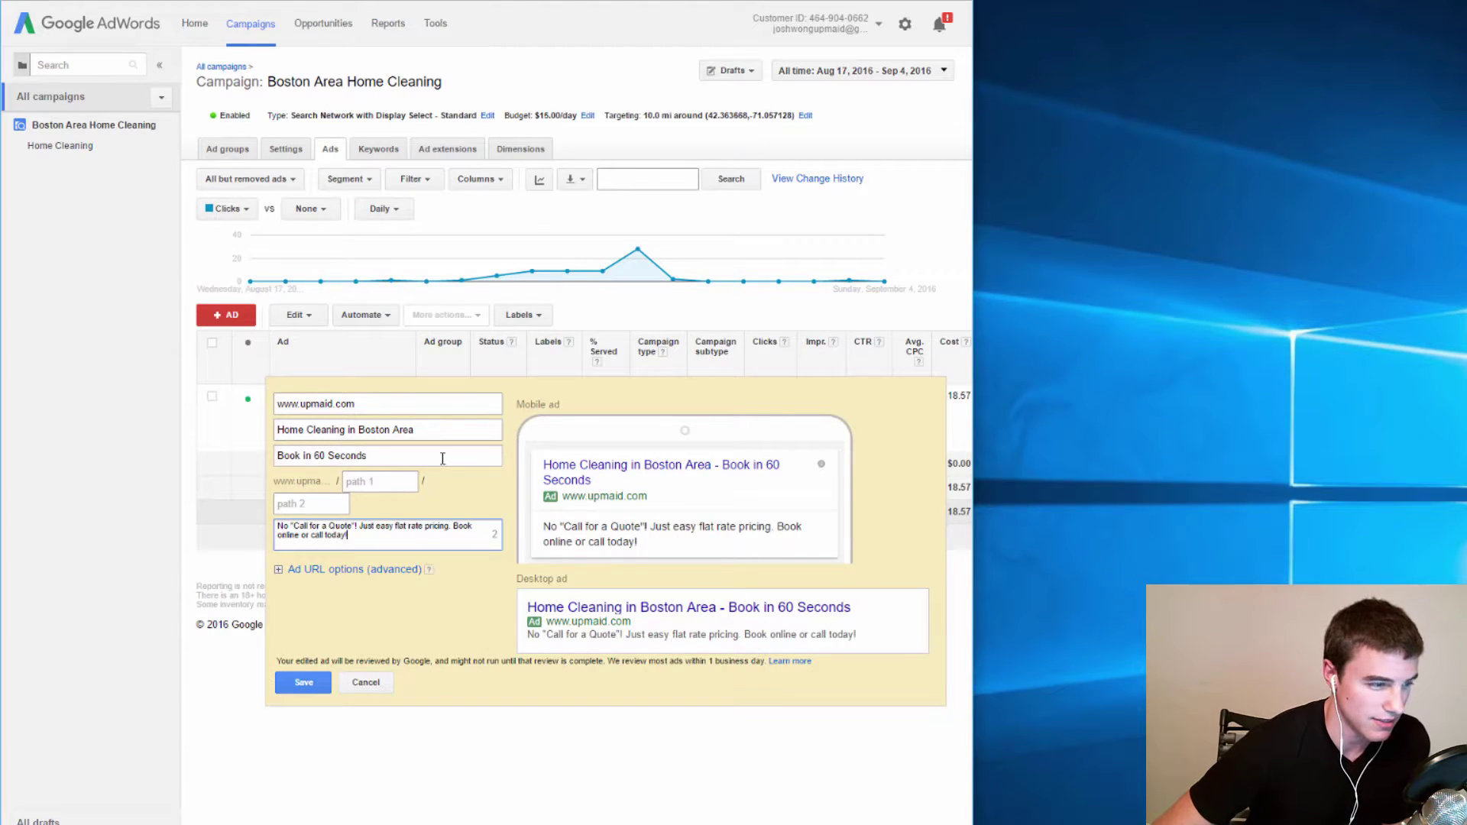
key("ctrl+Tab")
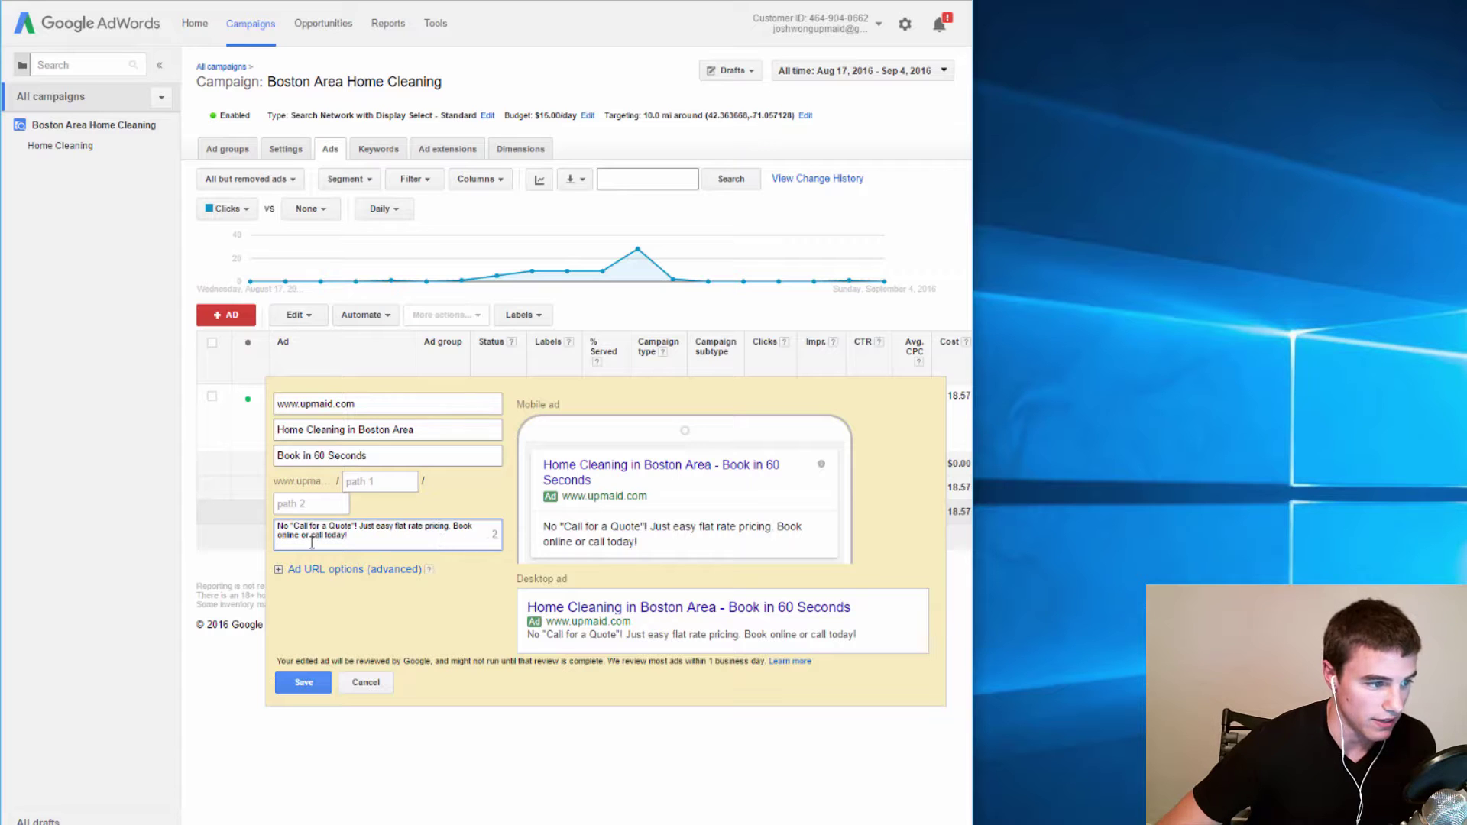
left_click(365, 682)
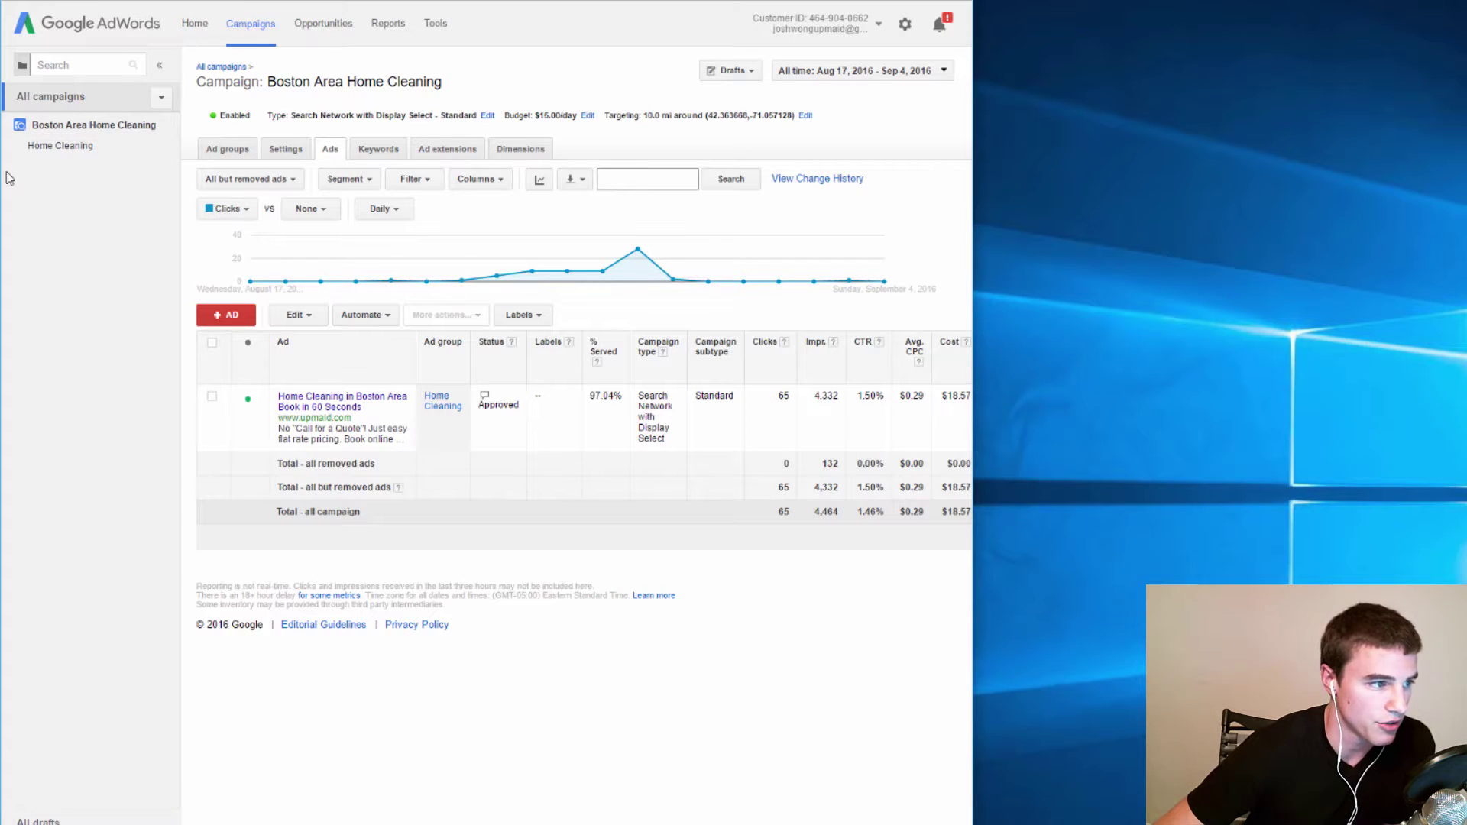
Revisit the campaign's keyword list and its sitelinks extensions
left_click(378, 148)
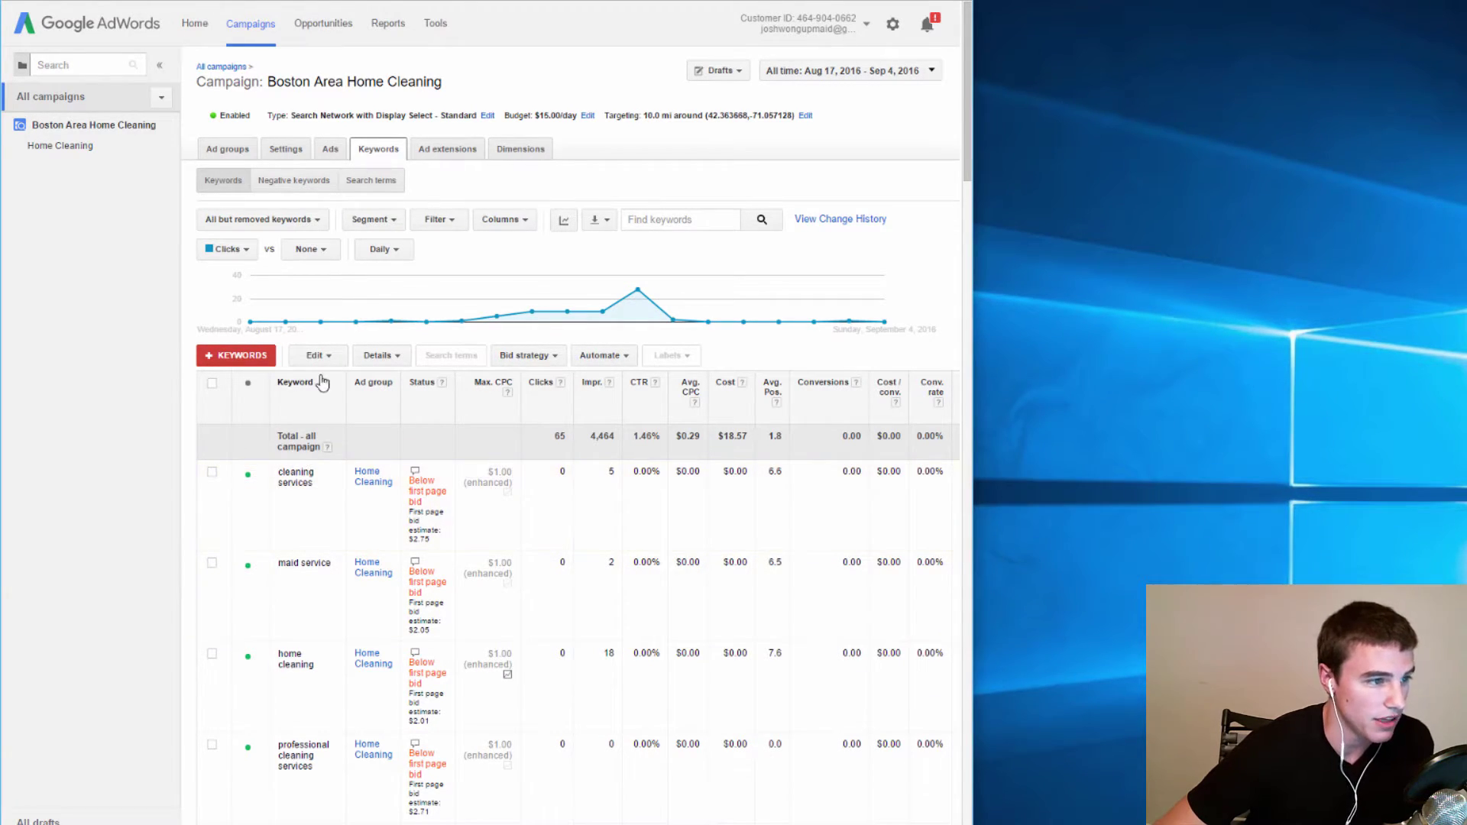
left_click(445, 149)
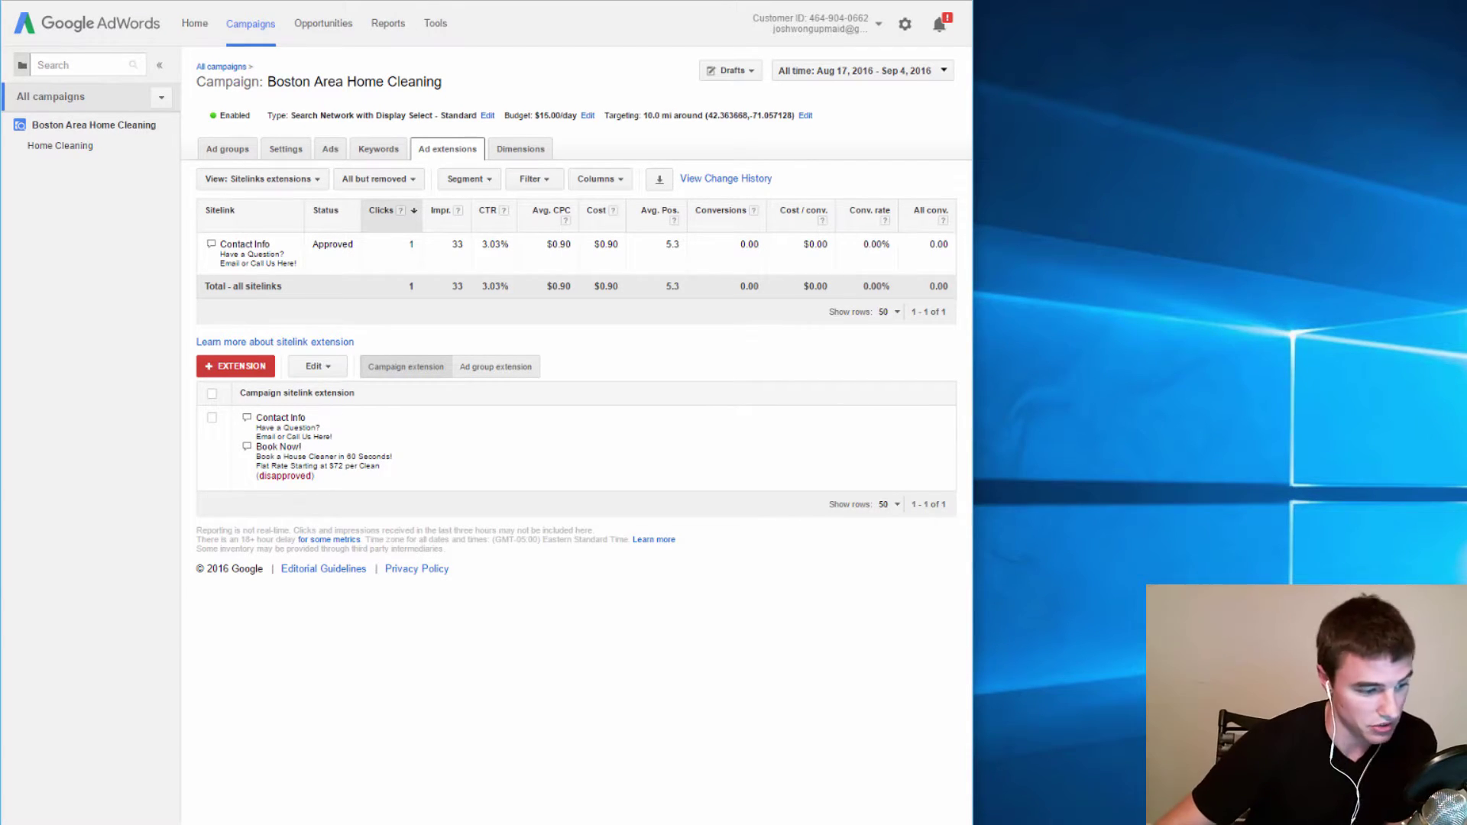
Switch to the Excel campaign structure table and review the 0 - Brand campaign, its ad group and its keyword example
key("alt+Tab")
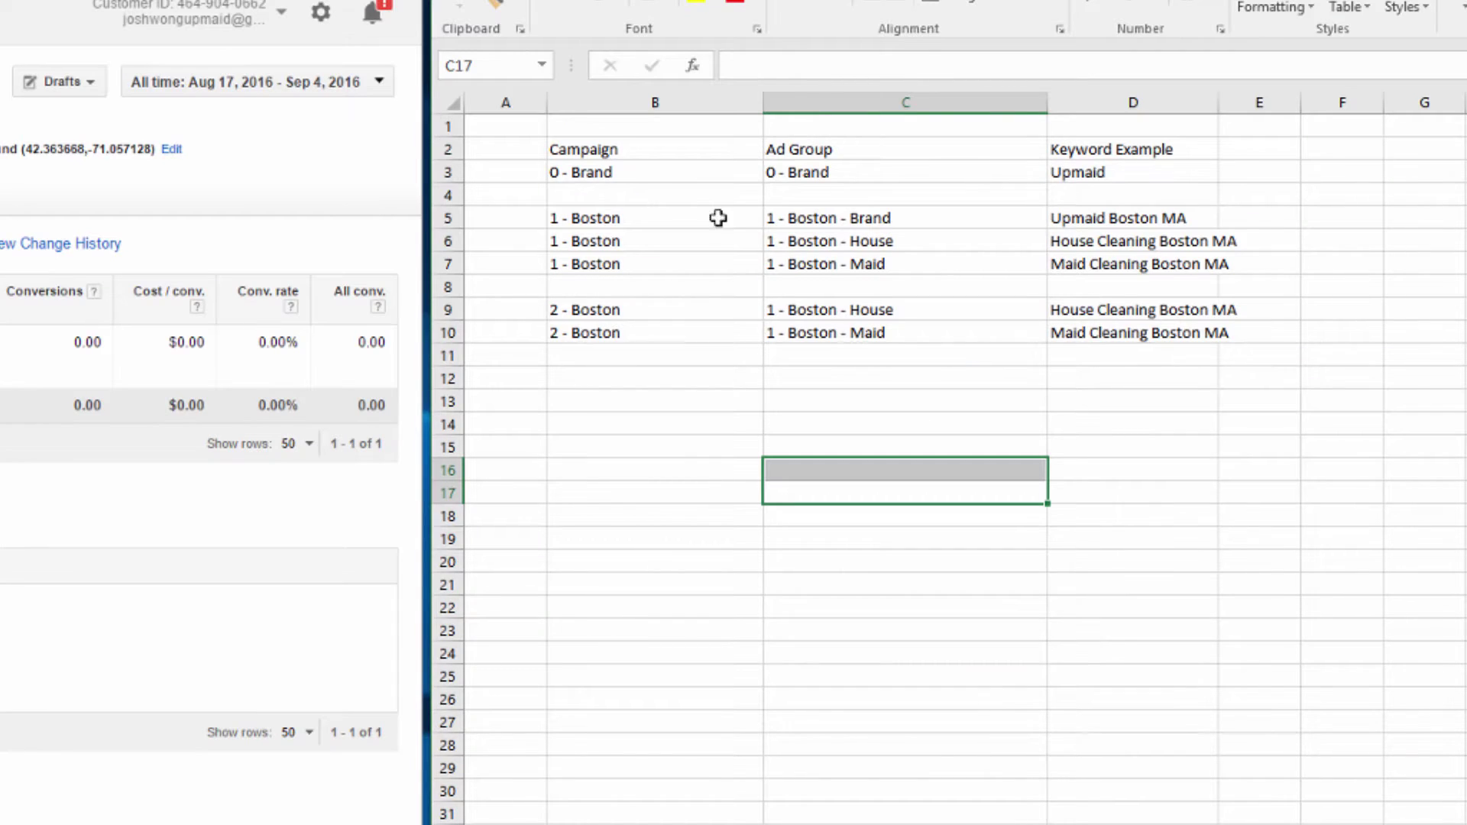
left_click_drag(551, 171, 833, 329)
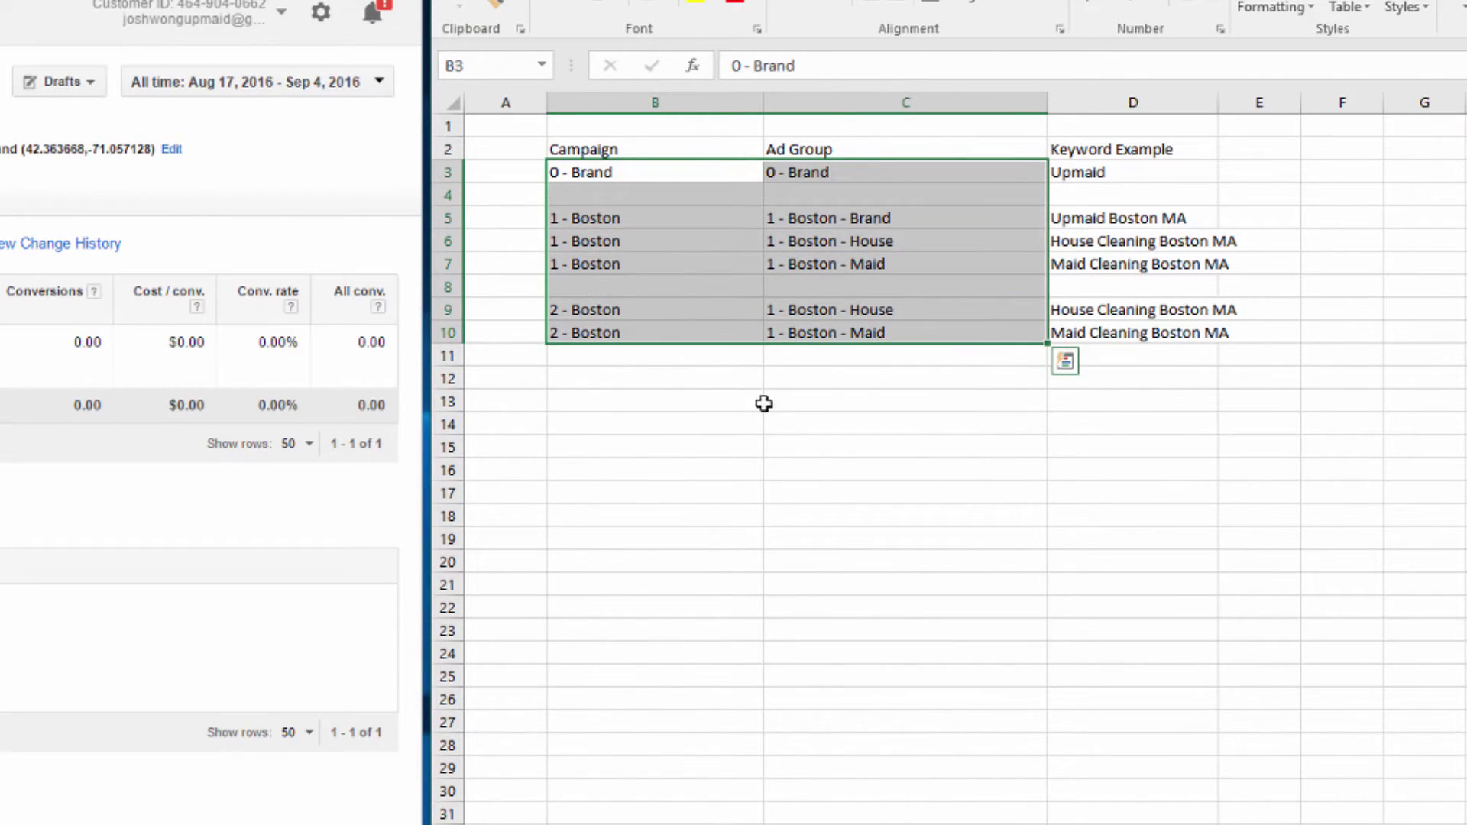
left_click(765, 402)
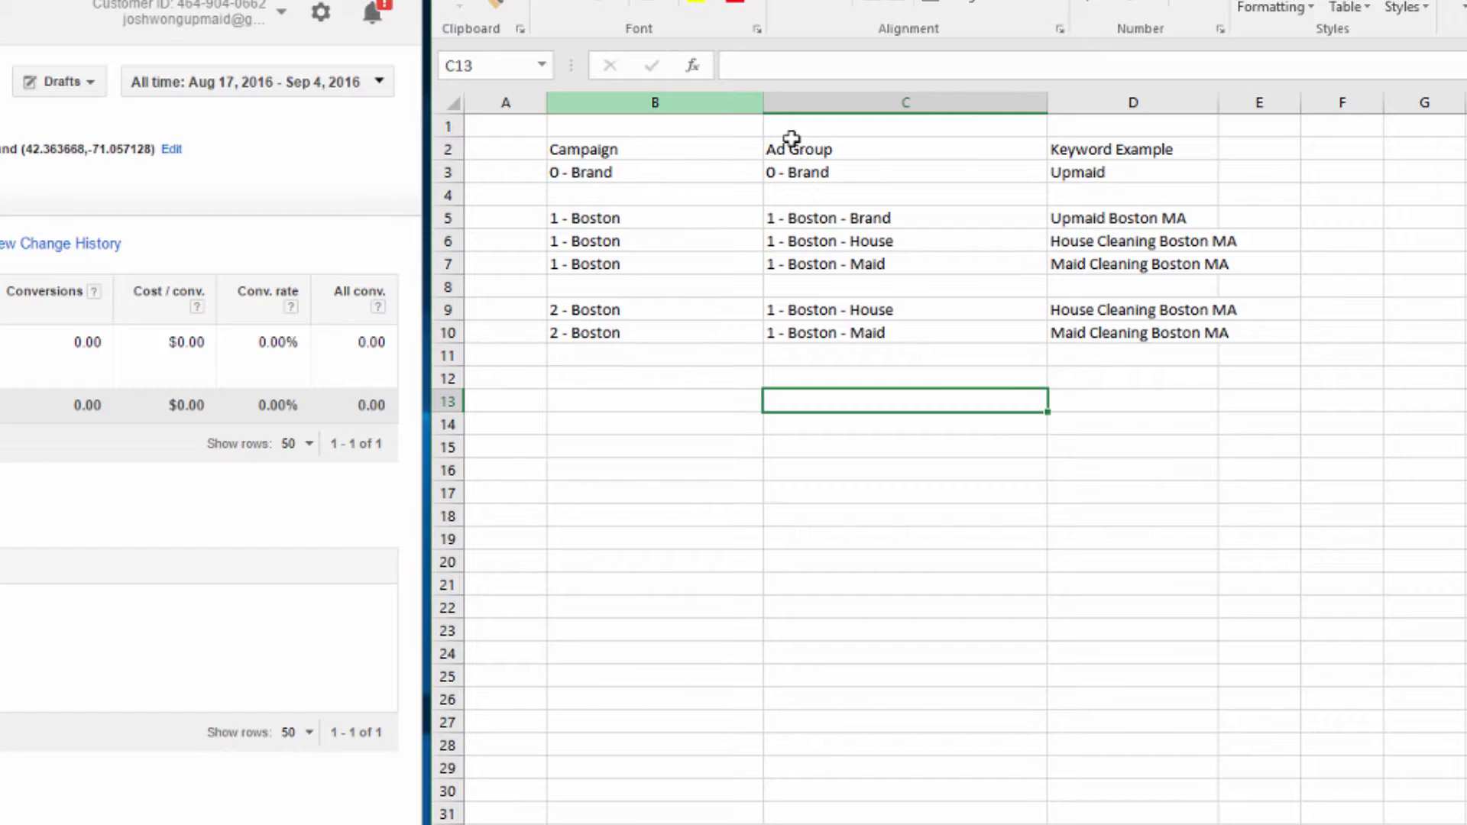
left_click(558, 171)
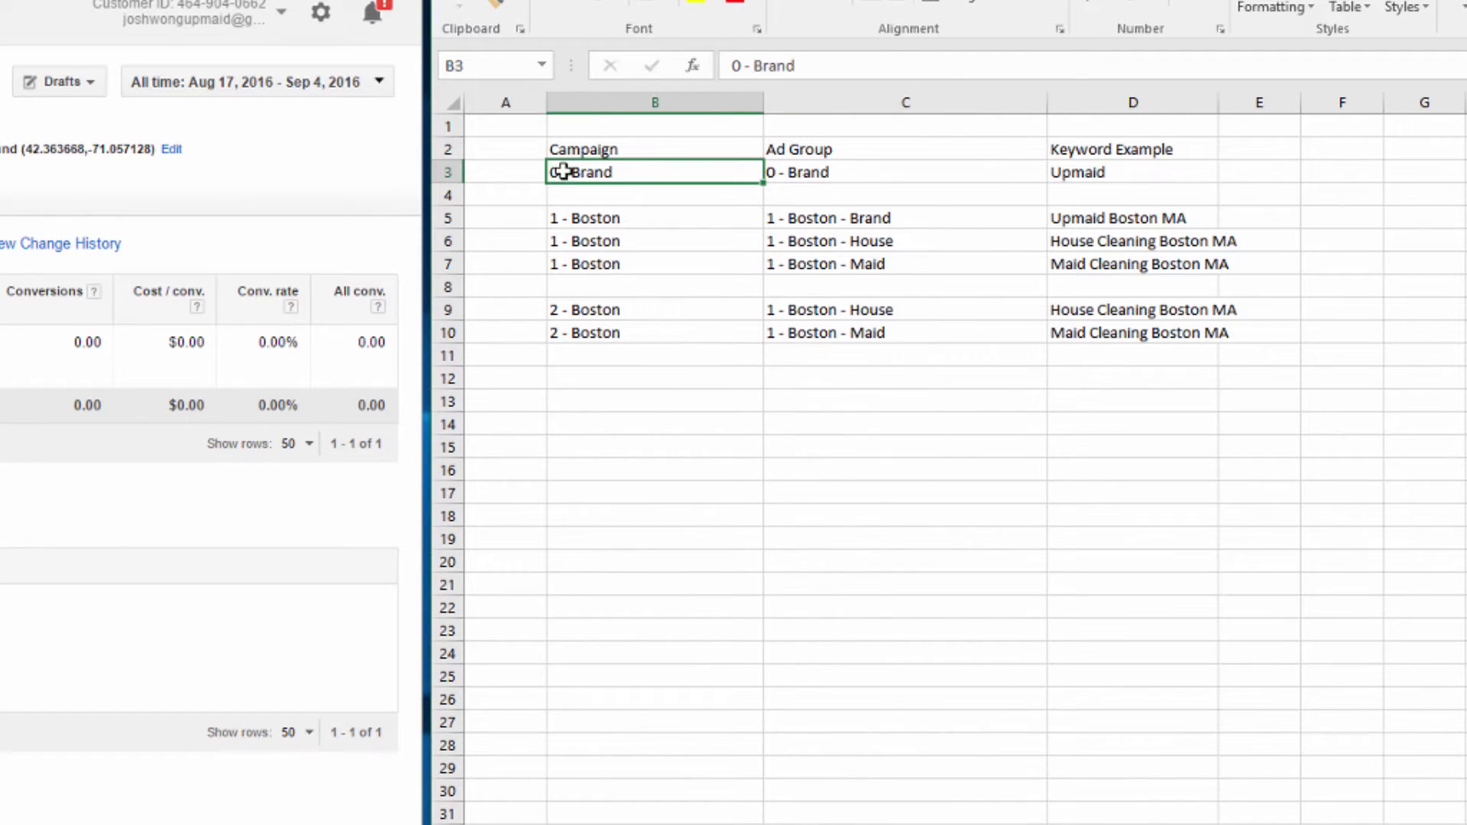
left_click(843, 171)
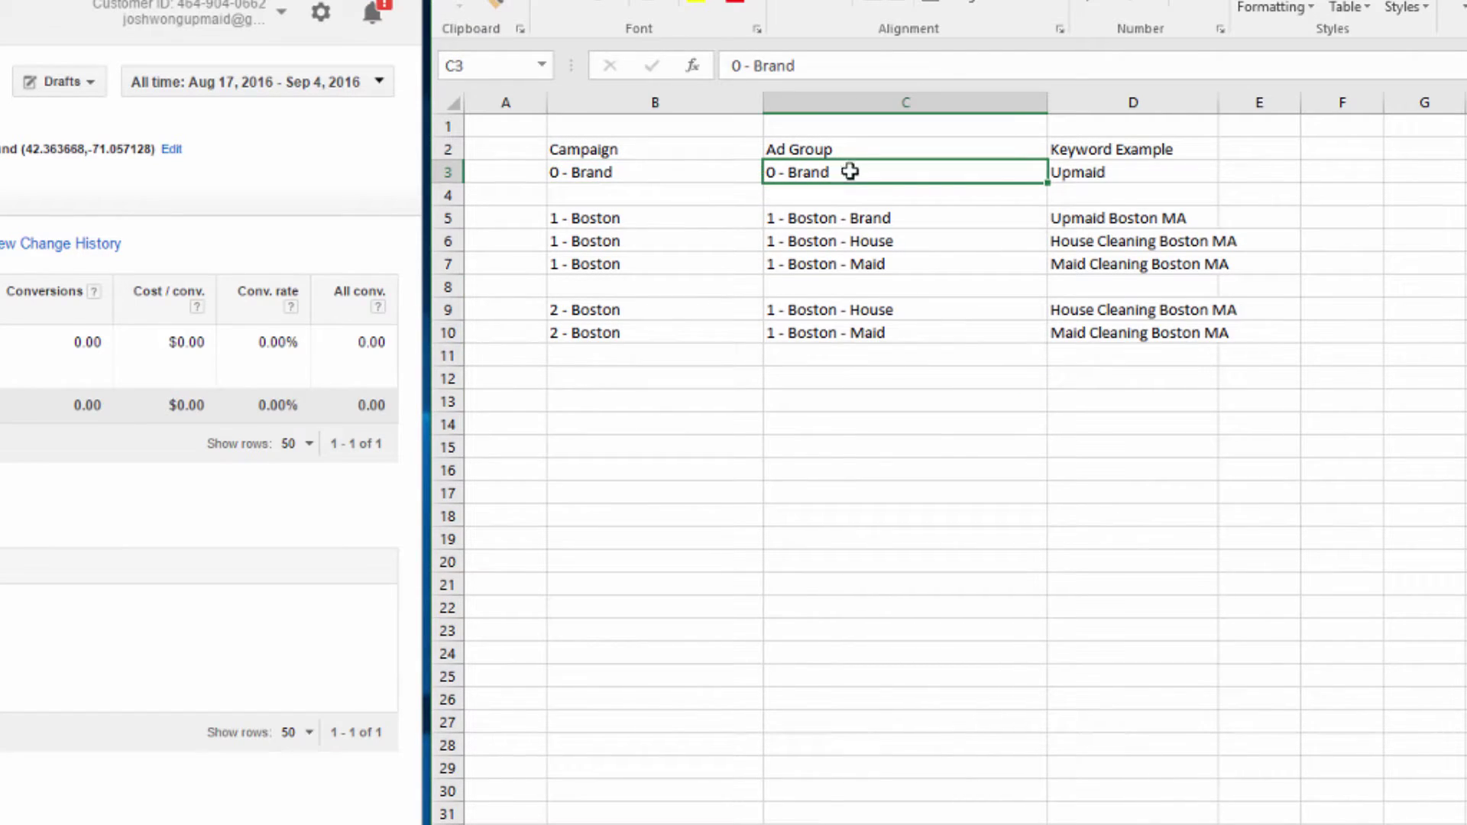
left_click_drag(648, 166, 904, 190)
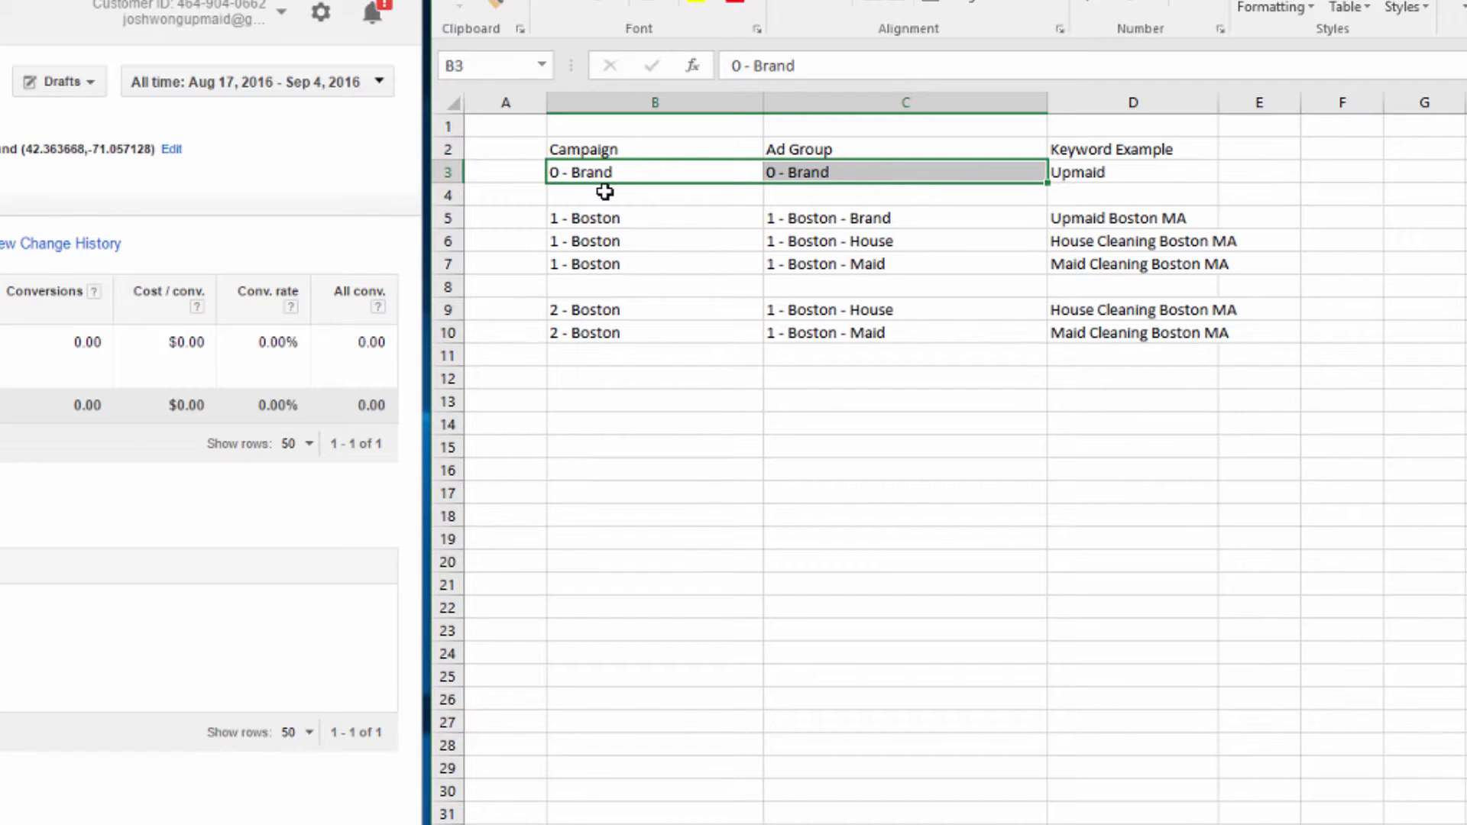
left_click(1122, 176)
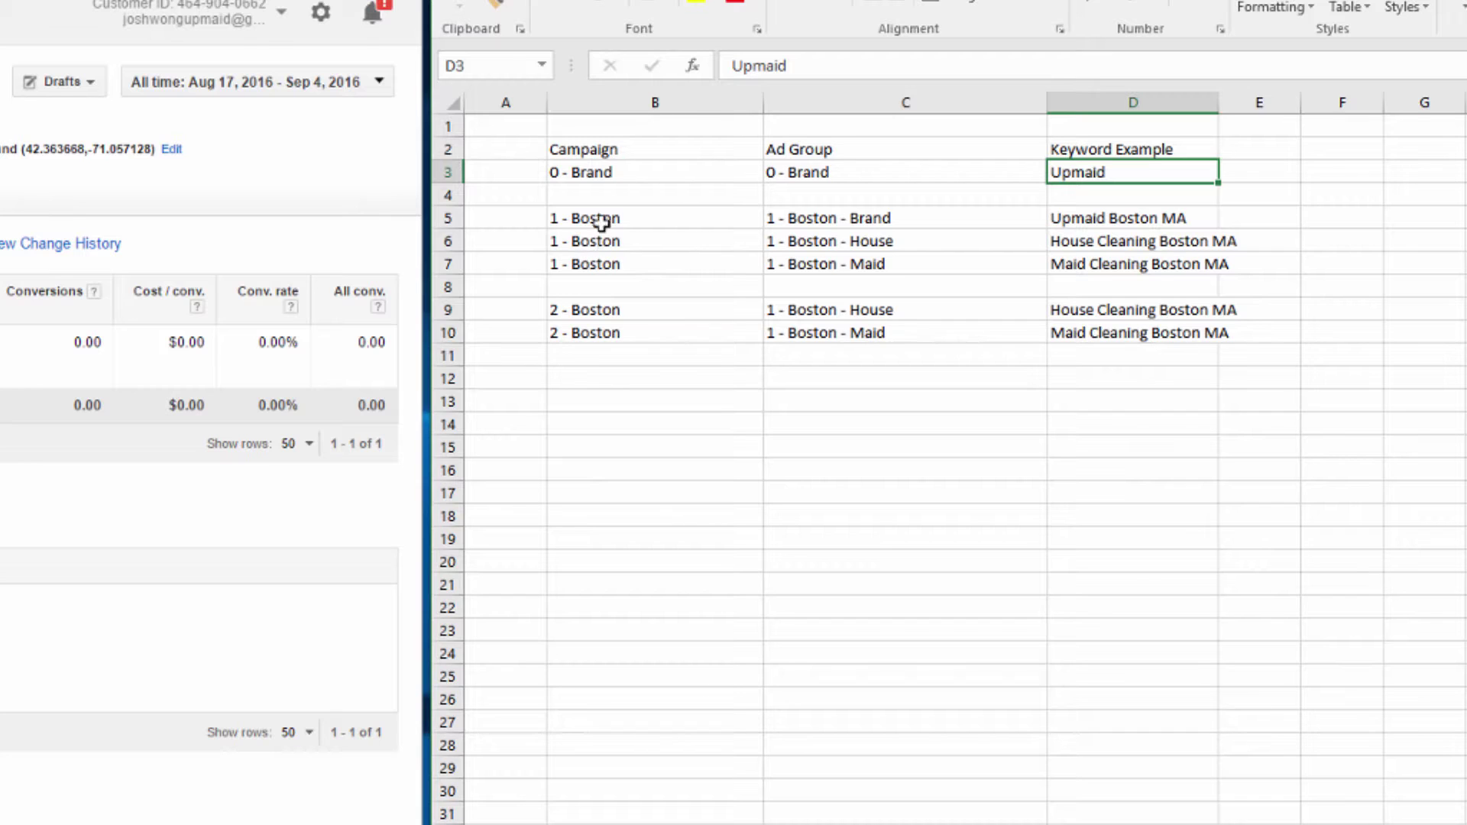
Review the campaign entries for 1 - Boston and 2 - Boston in the structure table
left_click_drag(599, 218, 597, 263)
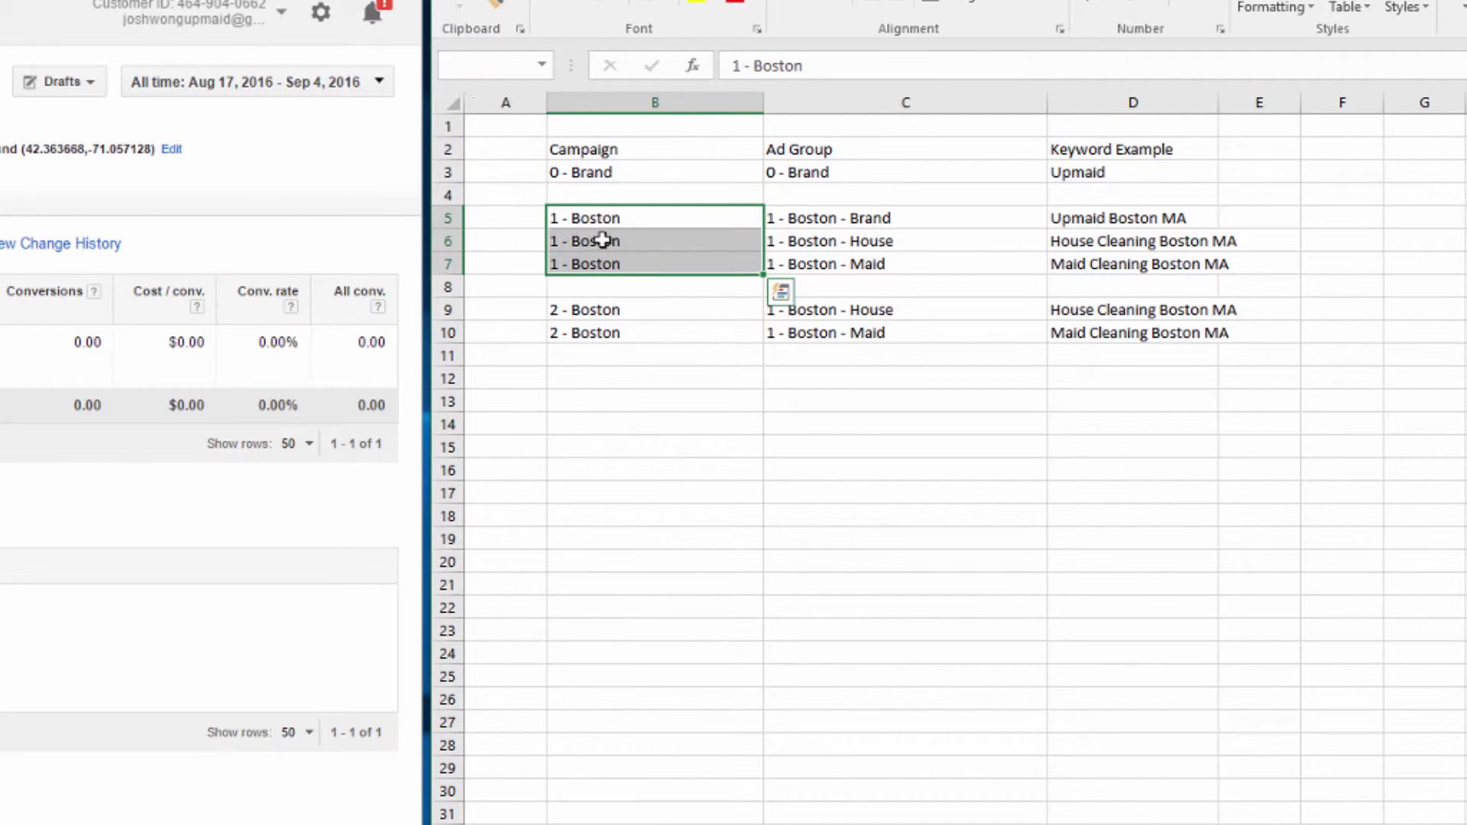
left_click(623, 217)
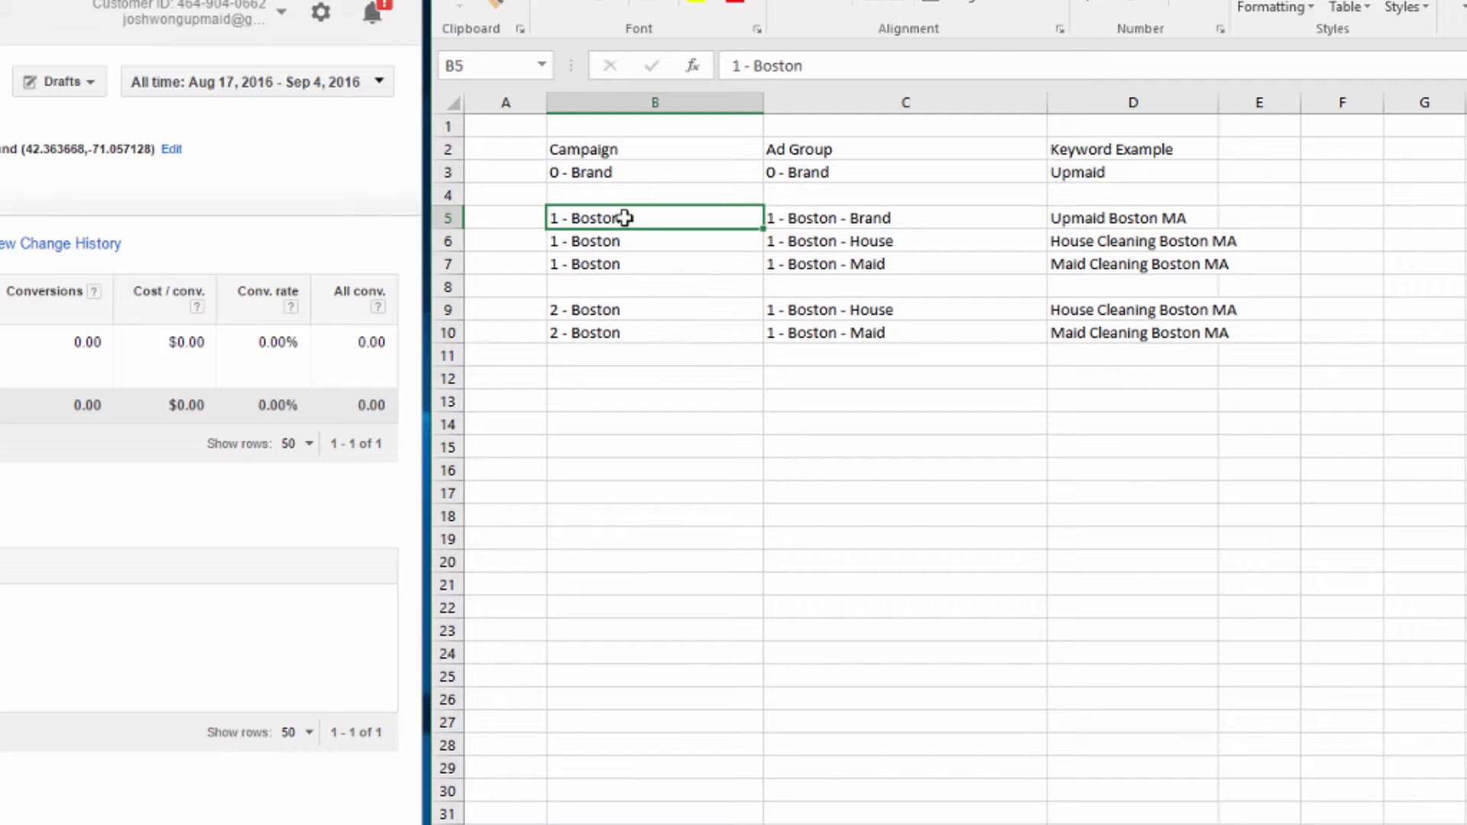
left_click_drag(622, 219, 630, 264)
left_click(550, 208)
left_click(561, 315)
left_click_drag(561, 320, 563, 331)
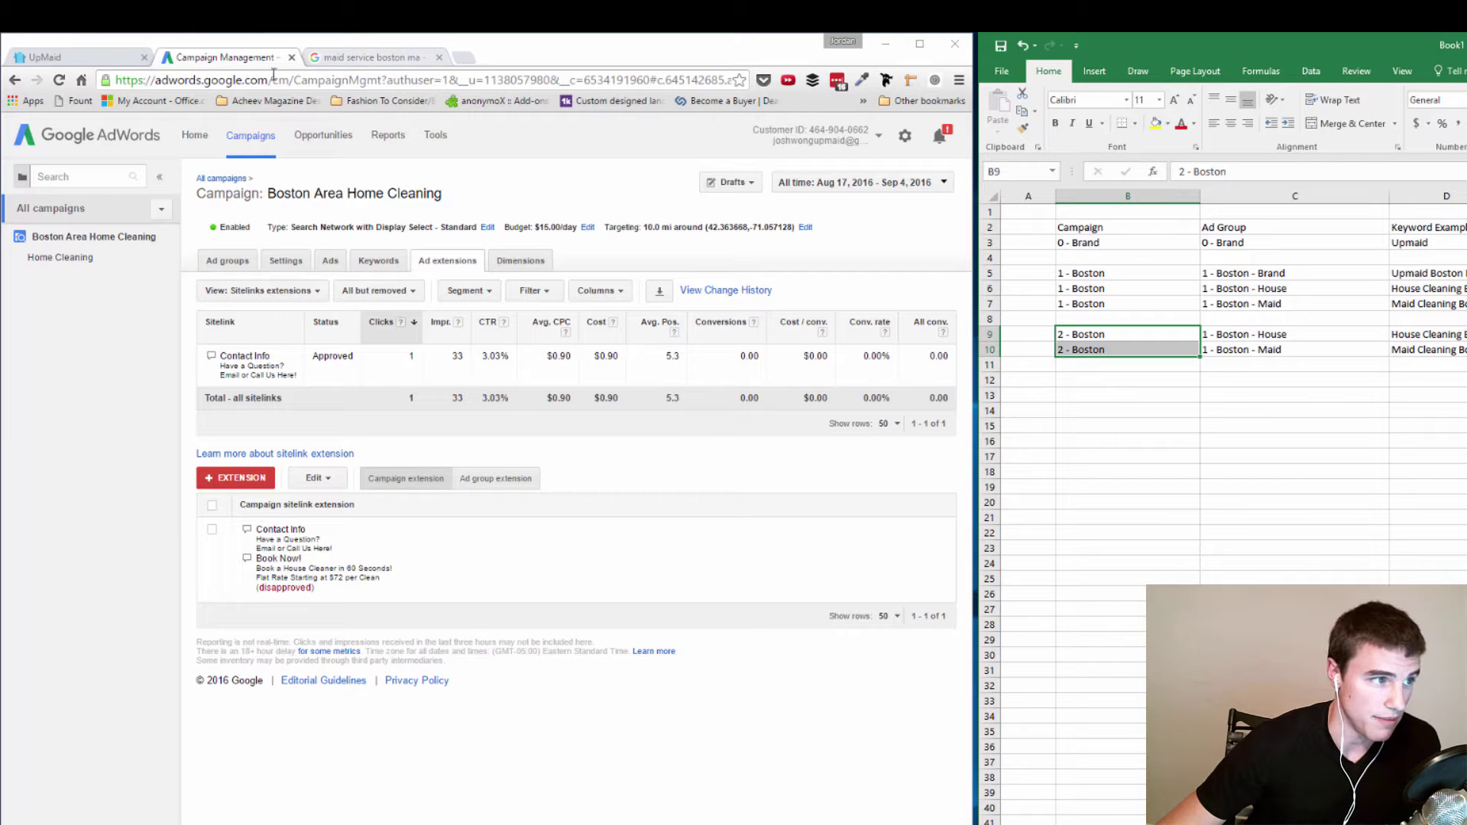
View the service area map on the UpMaid website and review the 1 - Boston campaign's Brand ad group and keyword example in the workbook
left_click(86, 58)
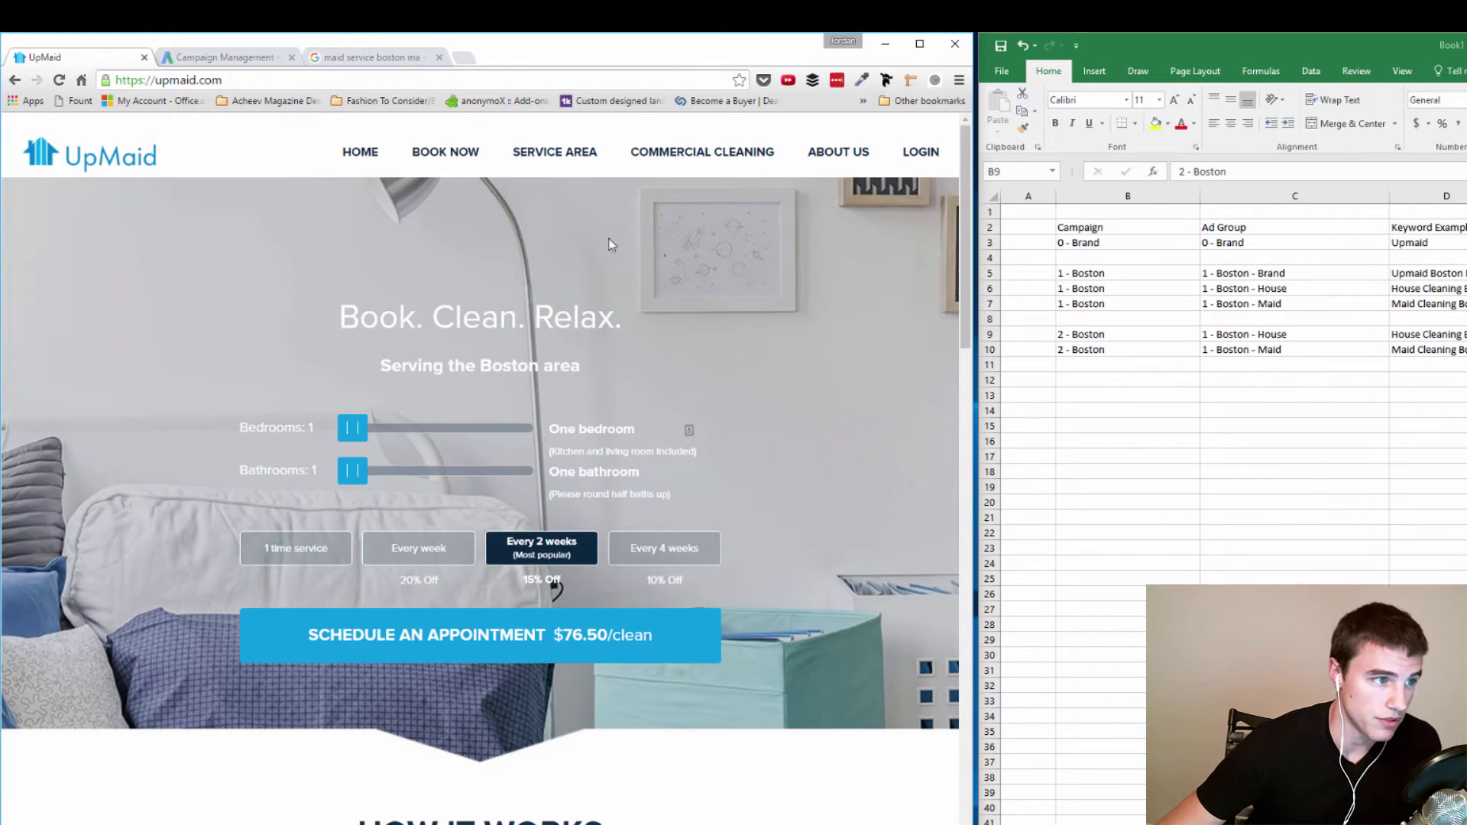
left_click(555, 152)
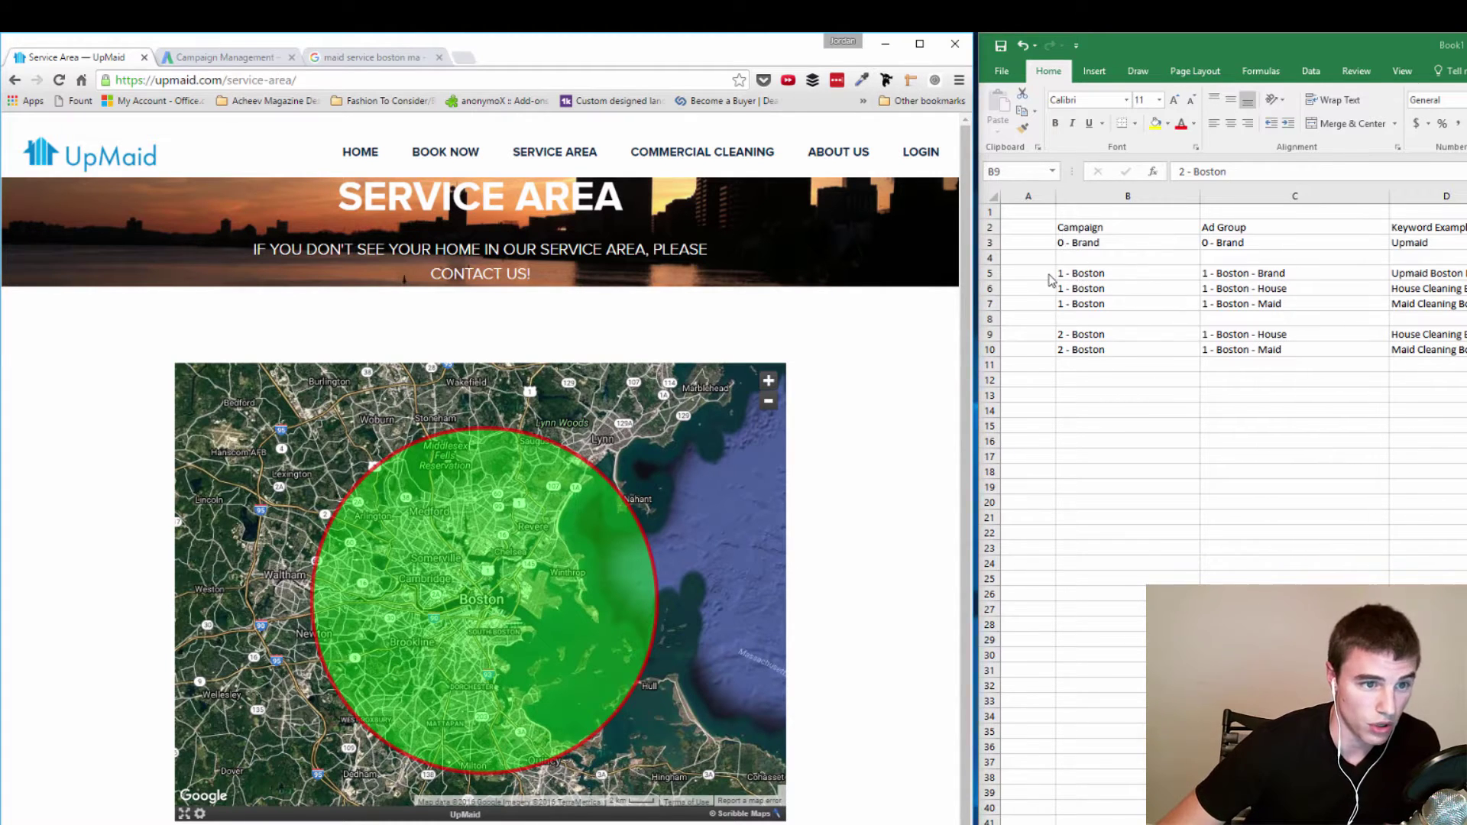
left_click(1078, 275)
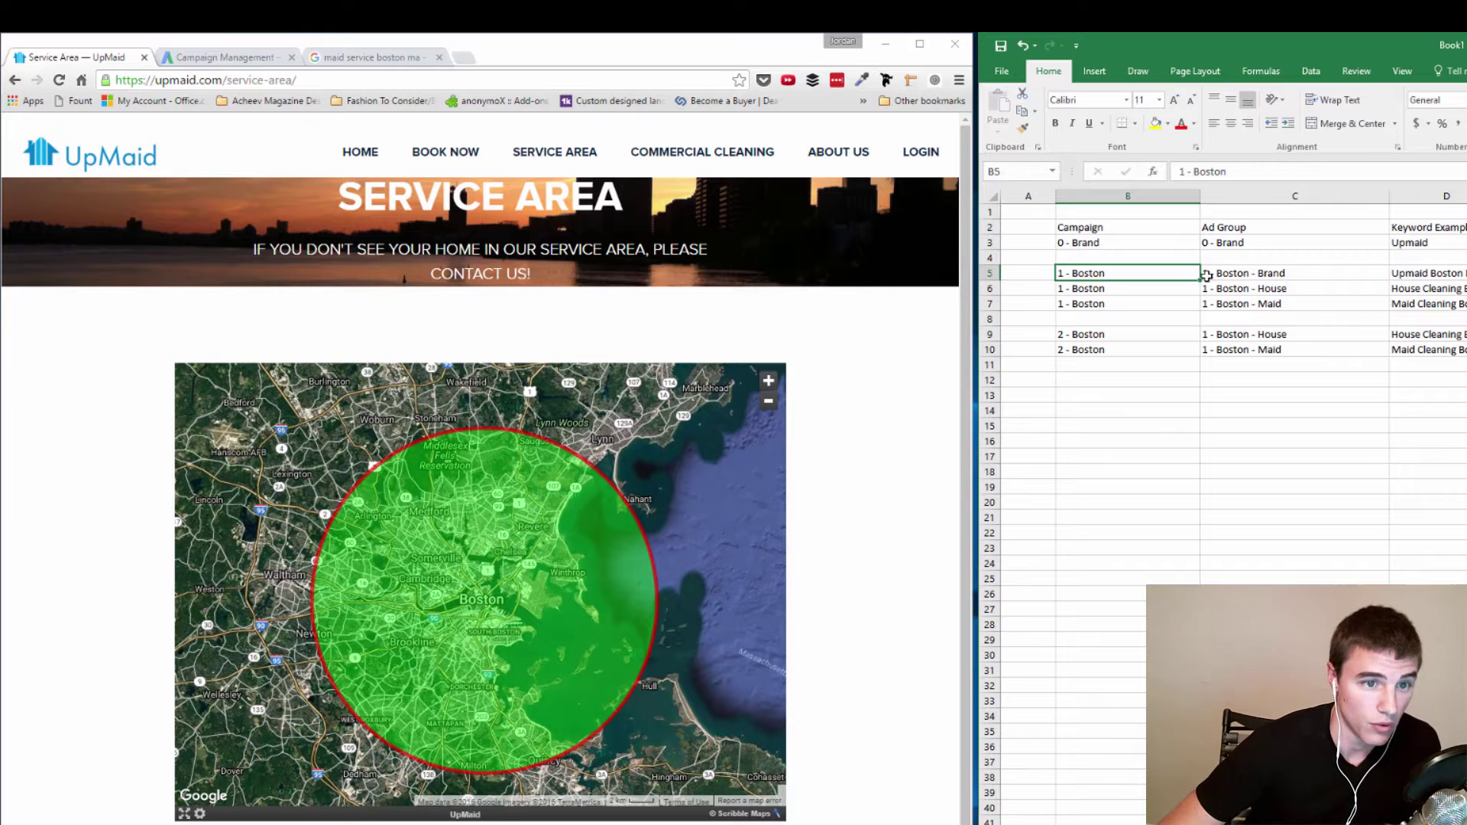
left_click(1272, 275)
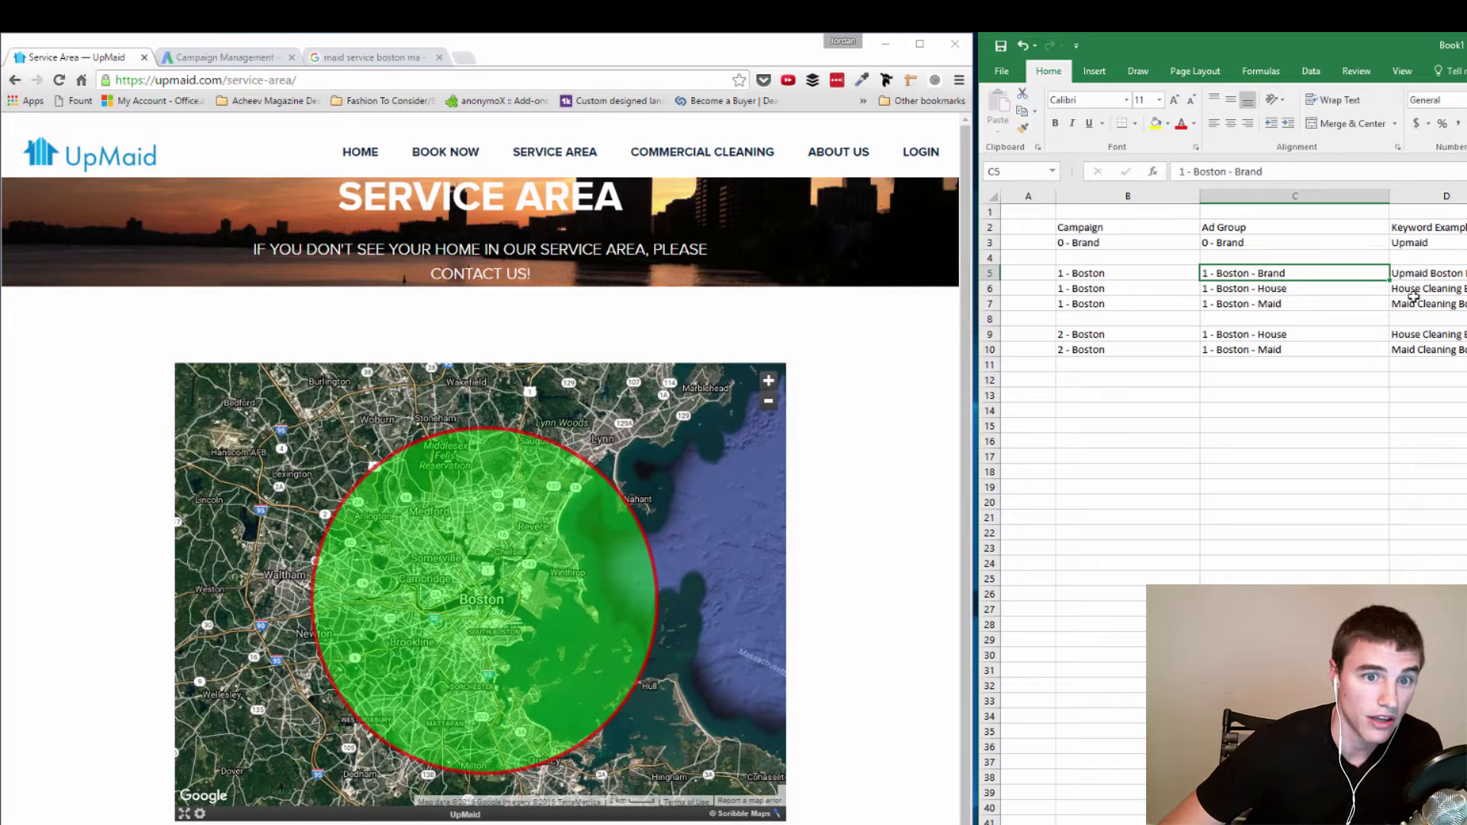
key("shift+Down")
key("ctrl+c")
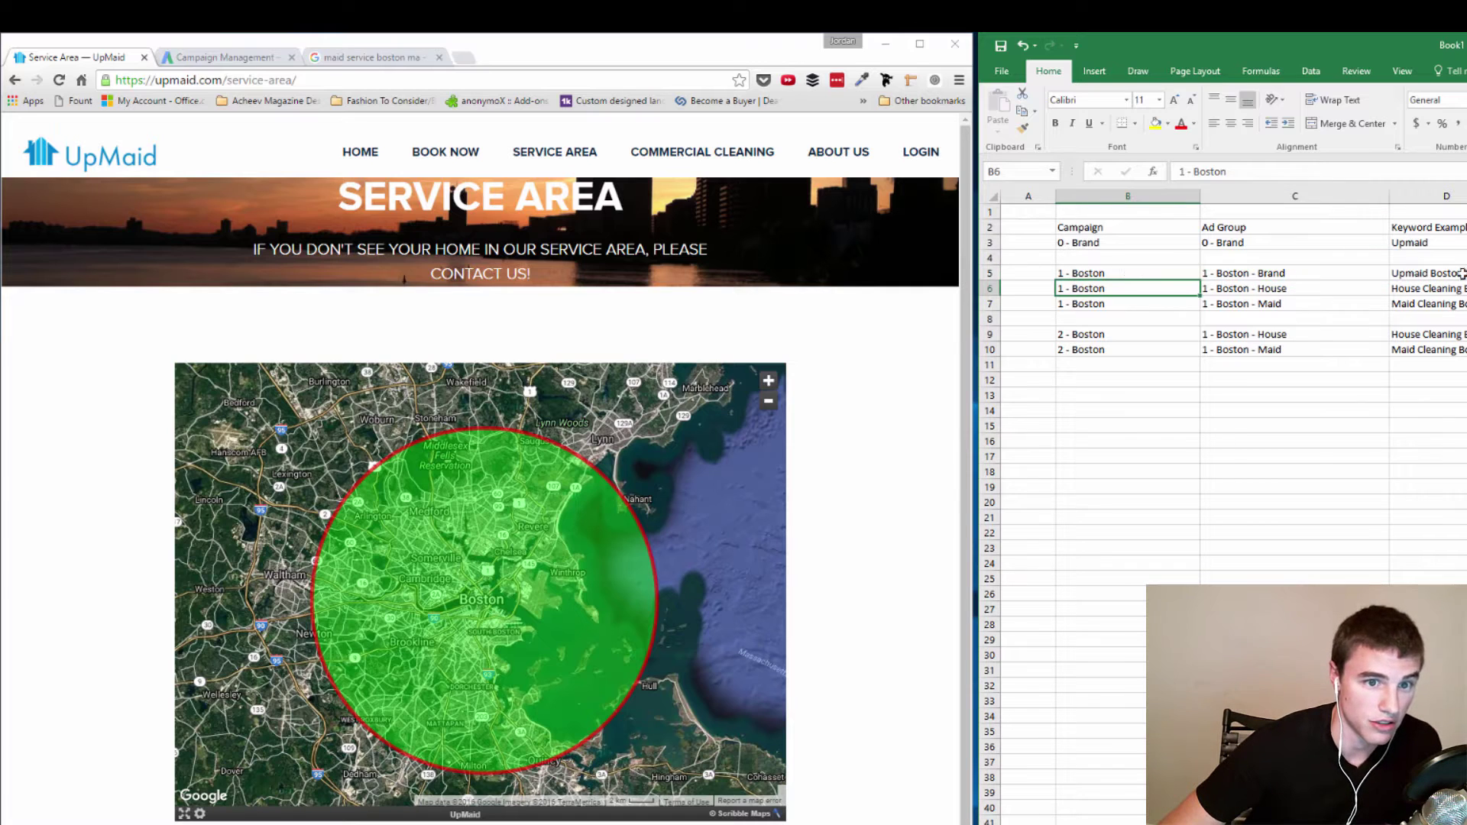
left_click(1406, 273)
key("Escape")
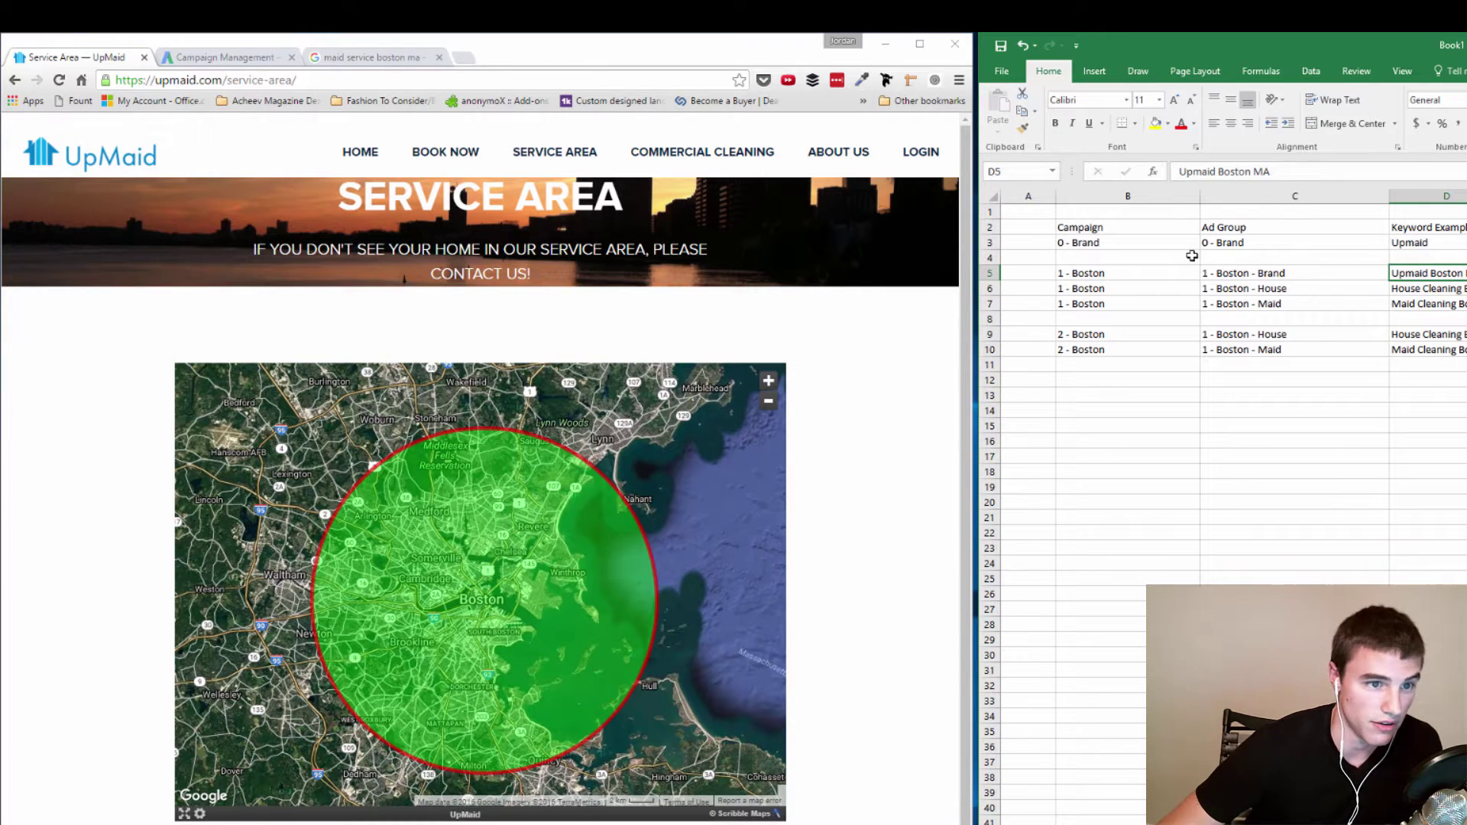
Examine the 1 - Boston campaign's House and Maid ad groups and the campaign's keyword examples
left_click(1223, 290)
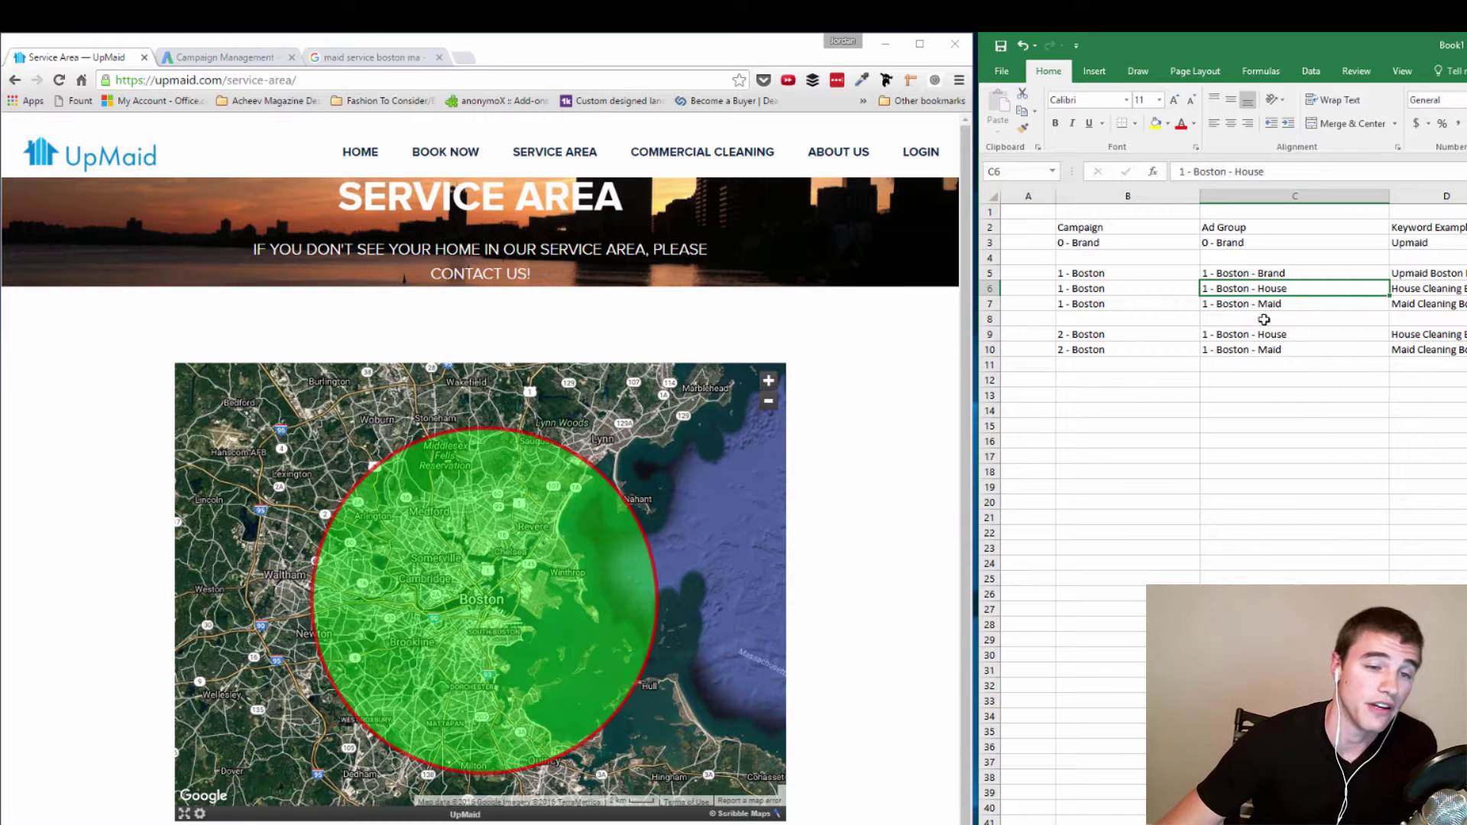
left_click(1238, 304)
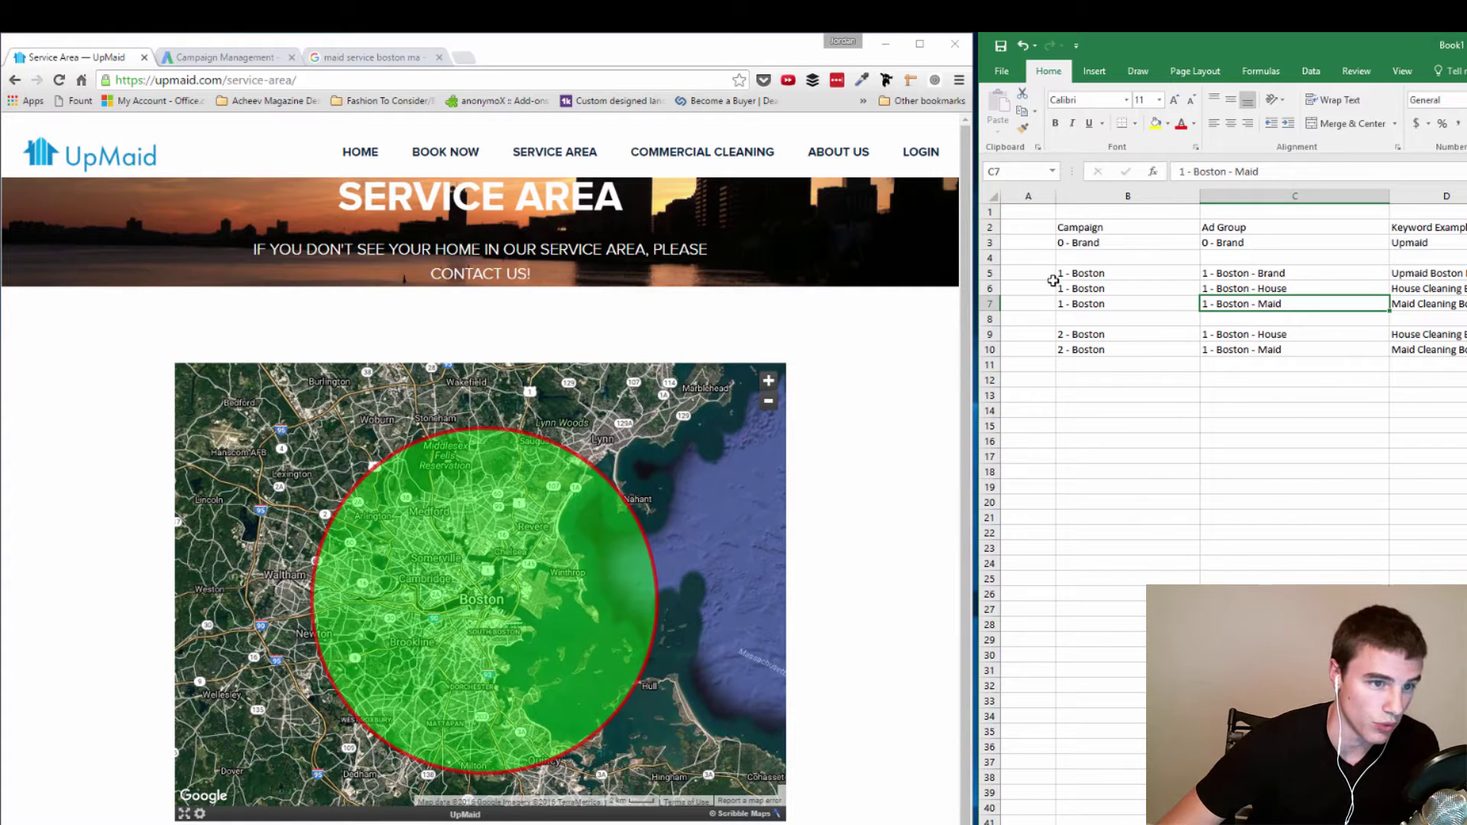
left_click_drag(1241, 277, 1253, 319)
left_click_drag(1439, 278, 1448, 318)
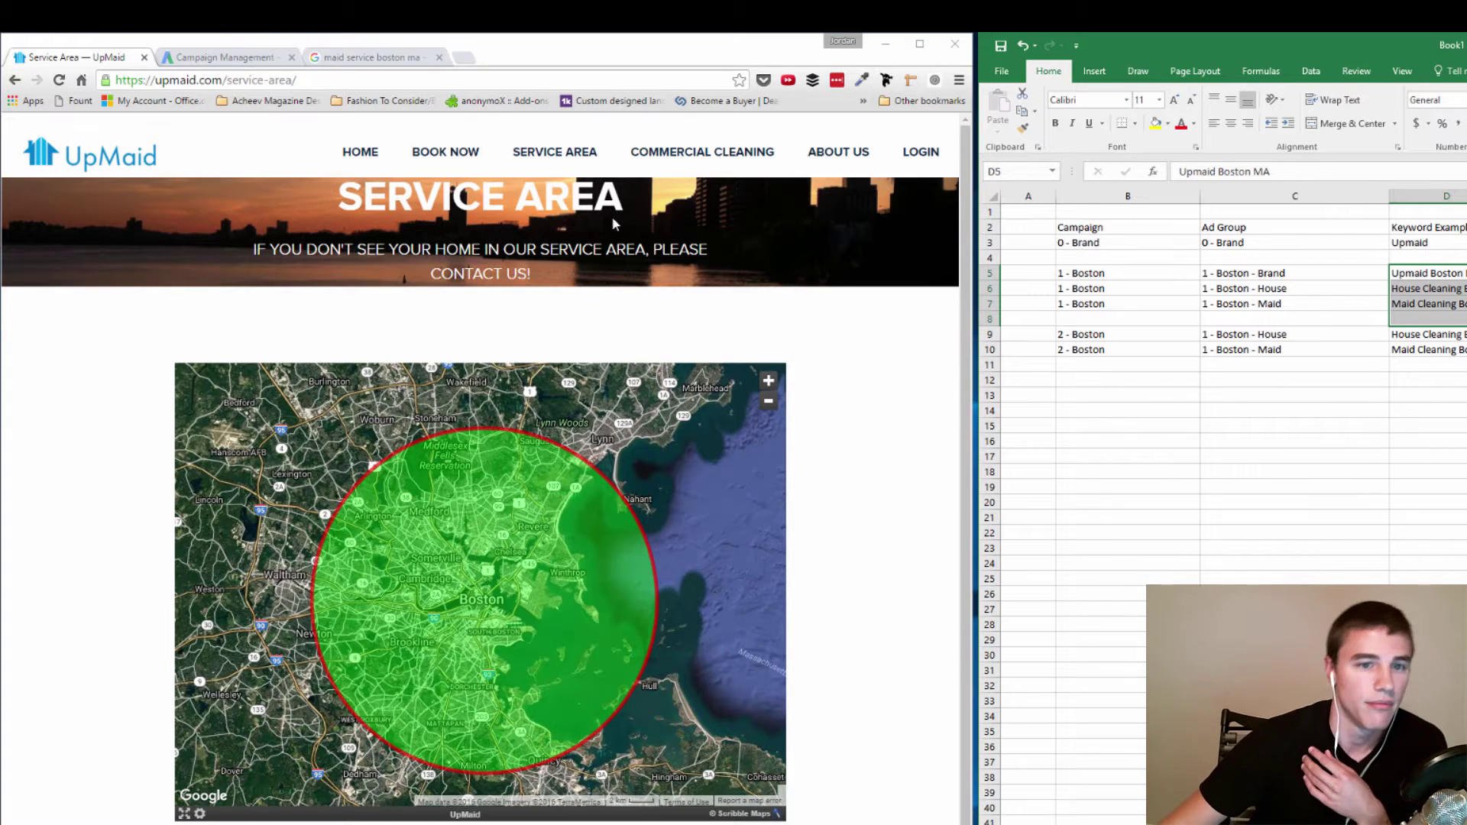
mouse_move(1440, 273)
left_mouse_down()
mouse_move(1443, 306)
mouse_move(1433, 298)
left_mouse_up()
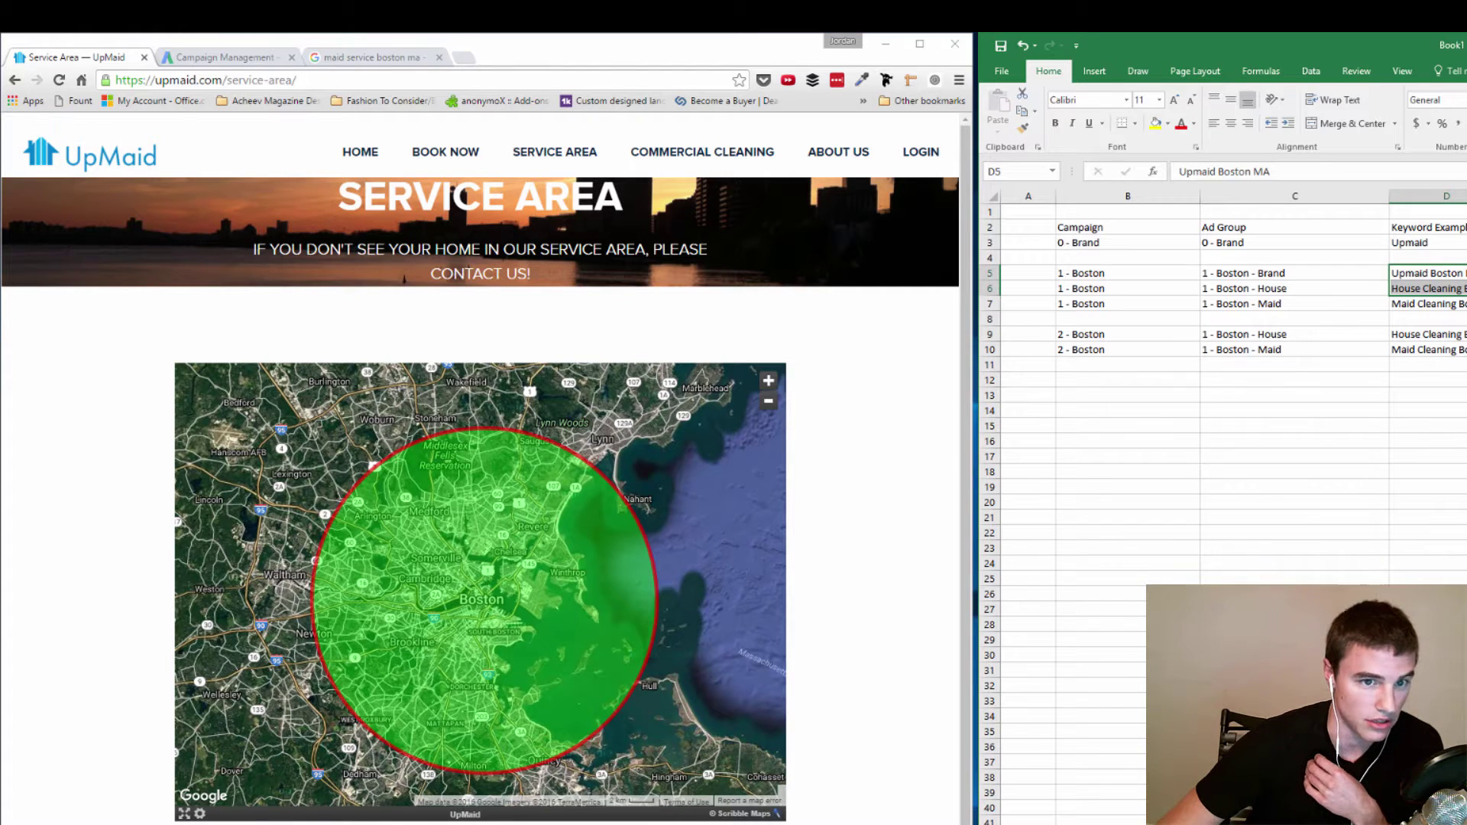
left_click_drag(1461, 273, 1436, 304)
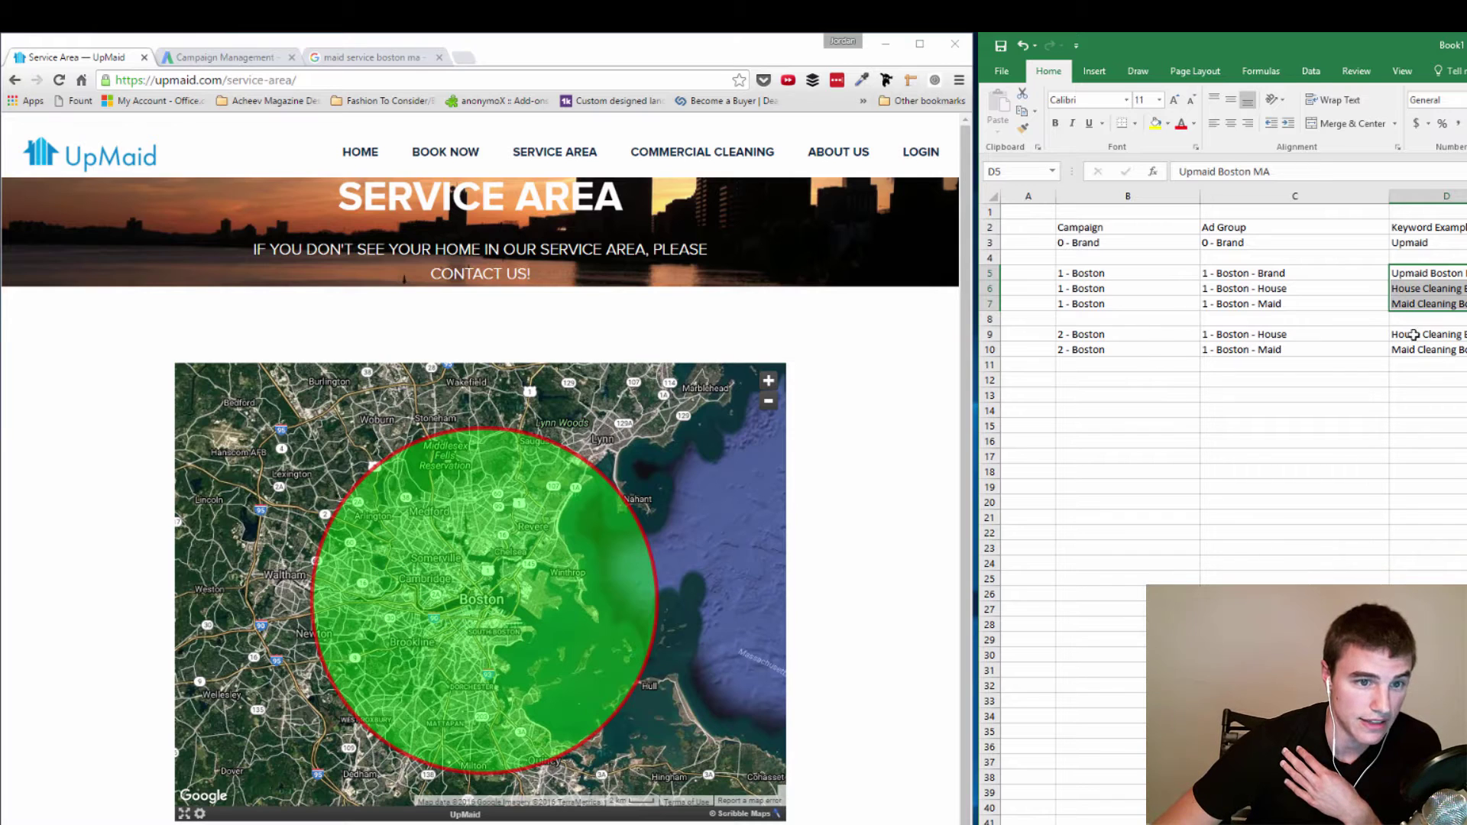
Change the 2 - Boston campaign's keyword examples to "House Cleaning" for the House ad group and "Maid Cleaning" for the Maid ad group
left_click(1061, 337)
left_click(1299, 333)
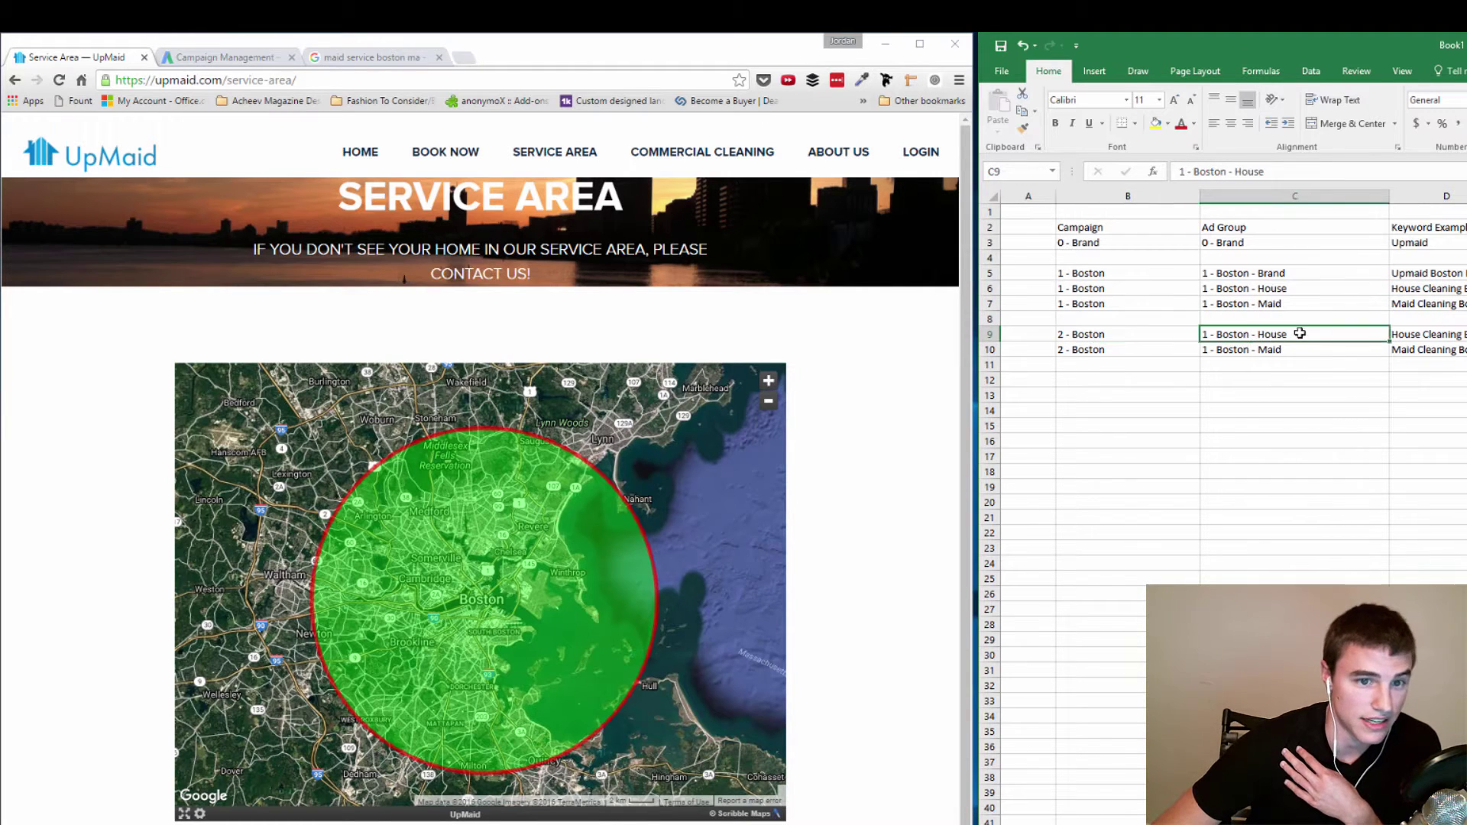
left_click(1431, 334)
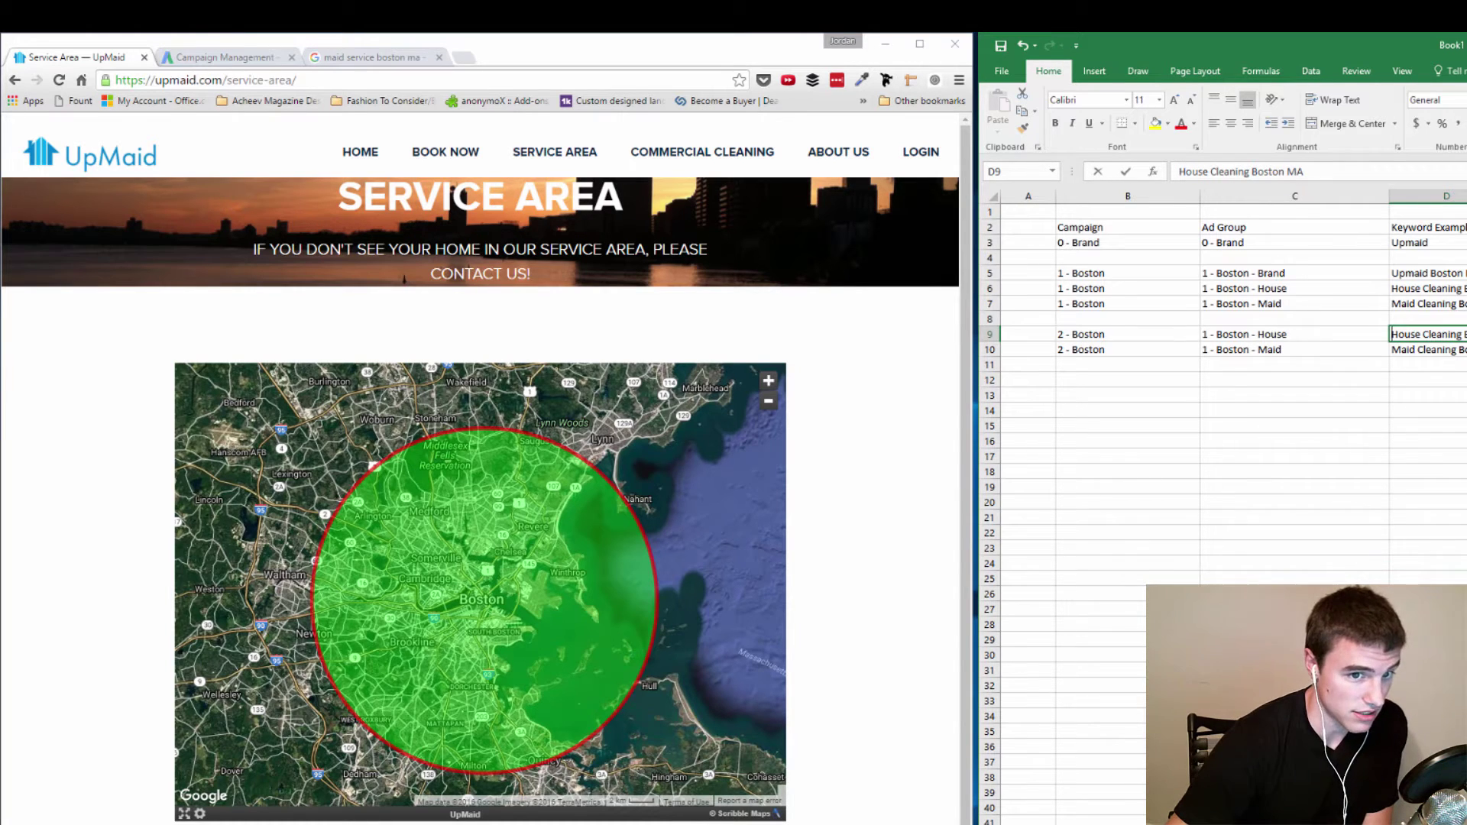
type("B")
key("BackSpace")
type("Ho")
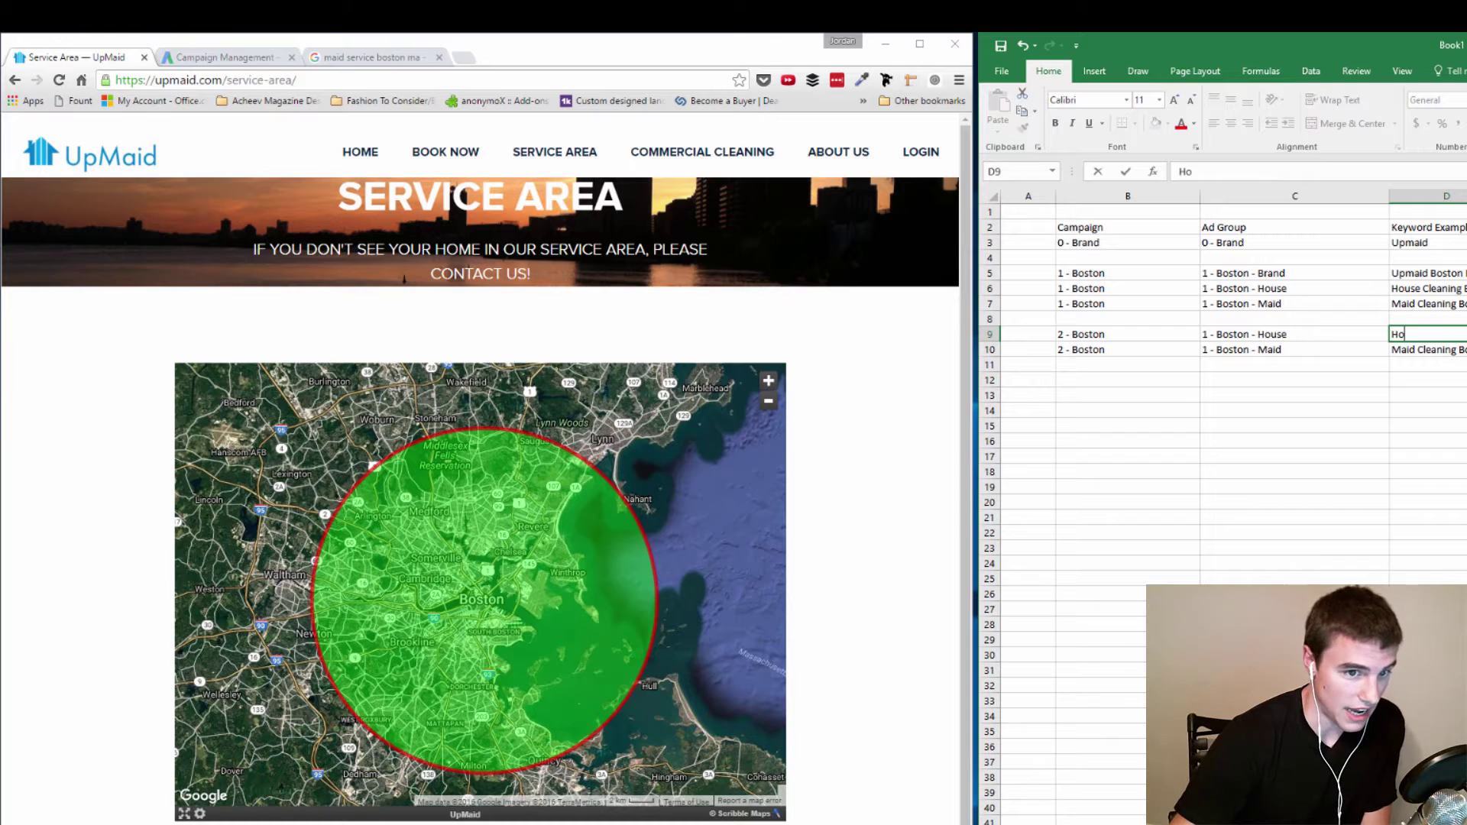
type("use Cleaning")
key("Return")
type("Ma")
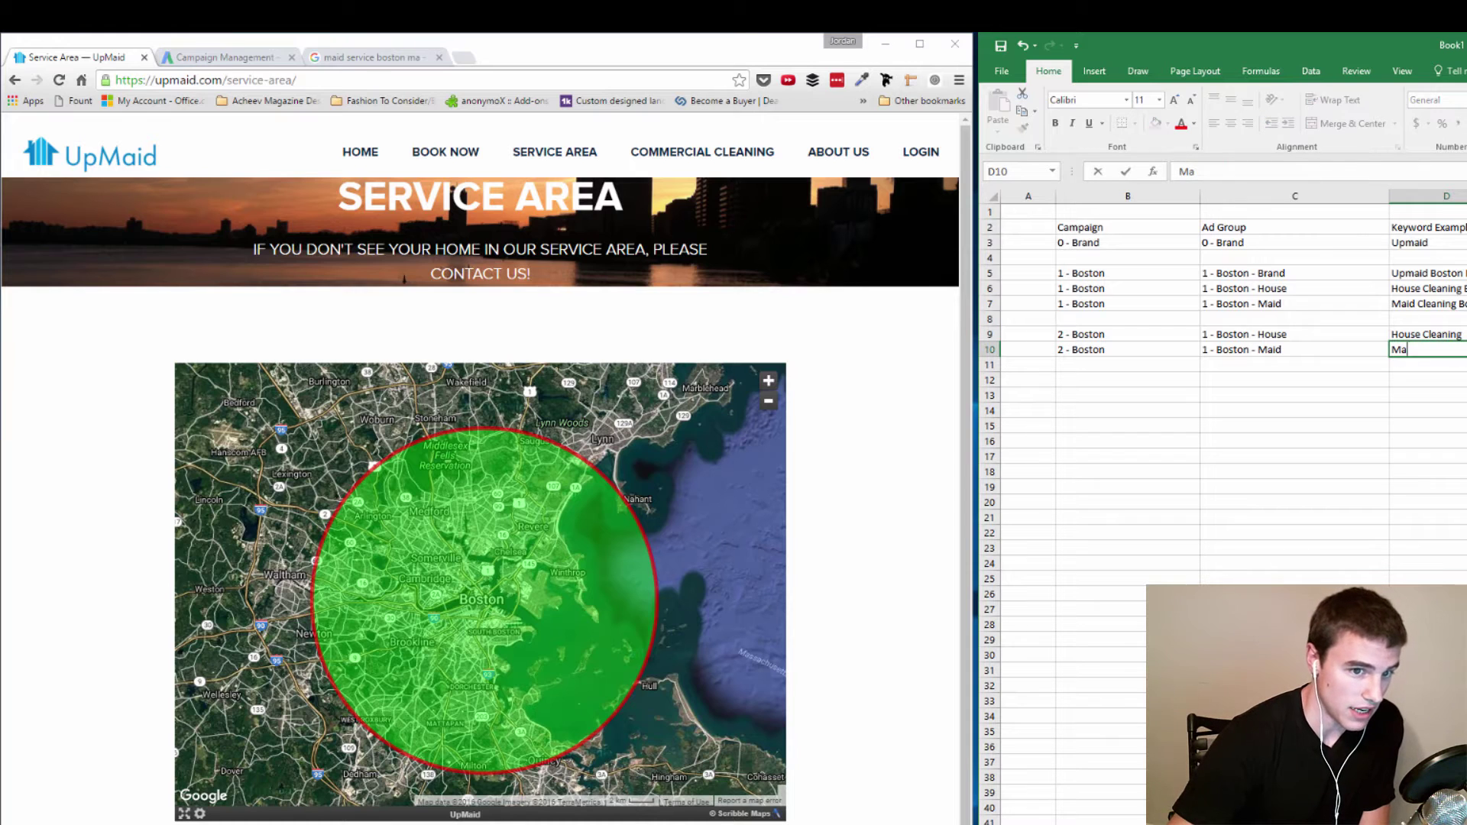
type("id Cleaning")
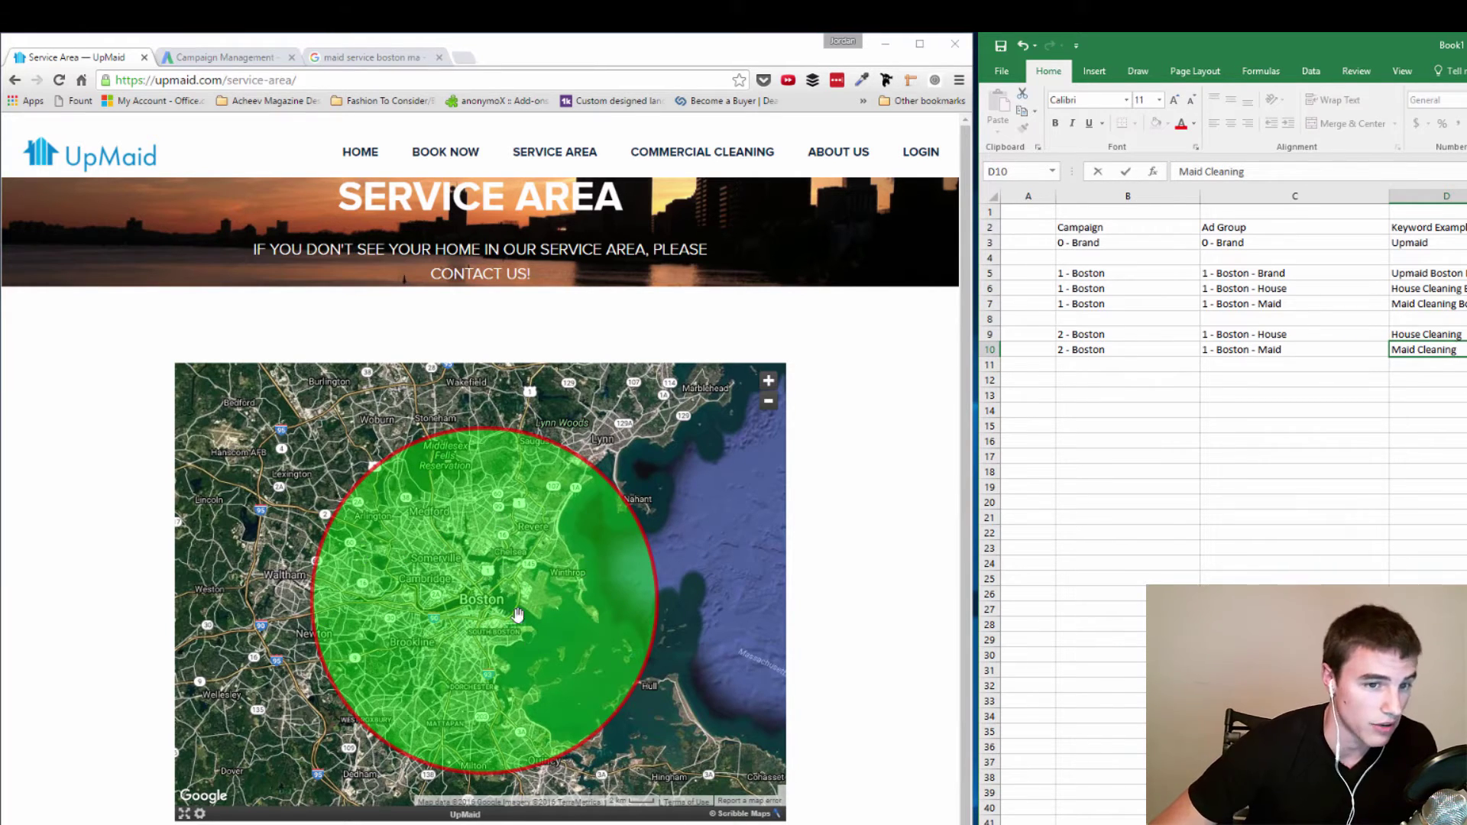
left_click(1453, 410)
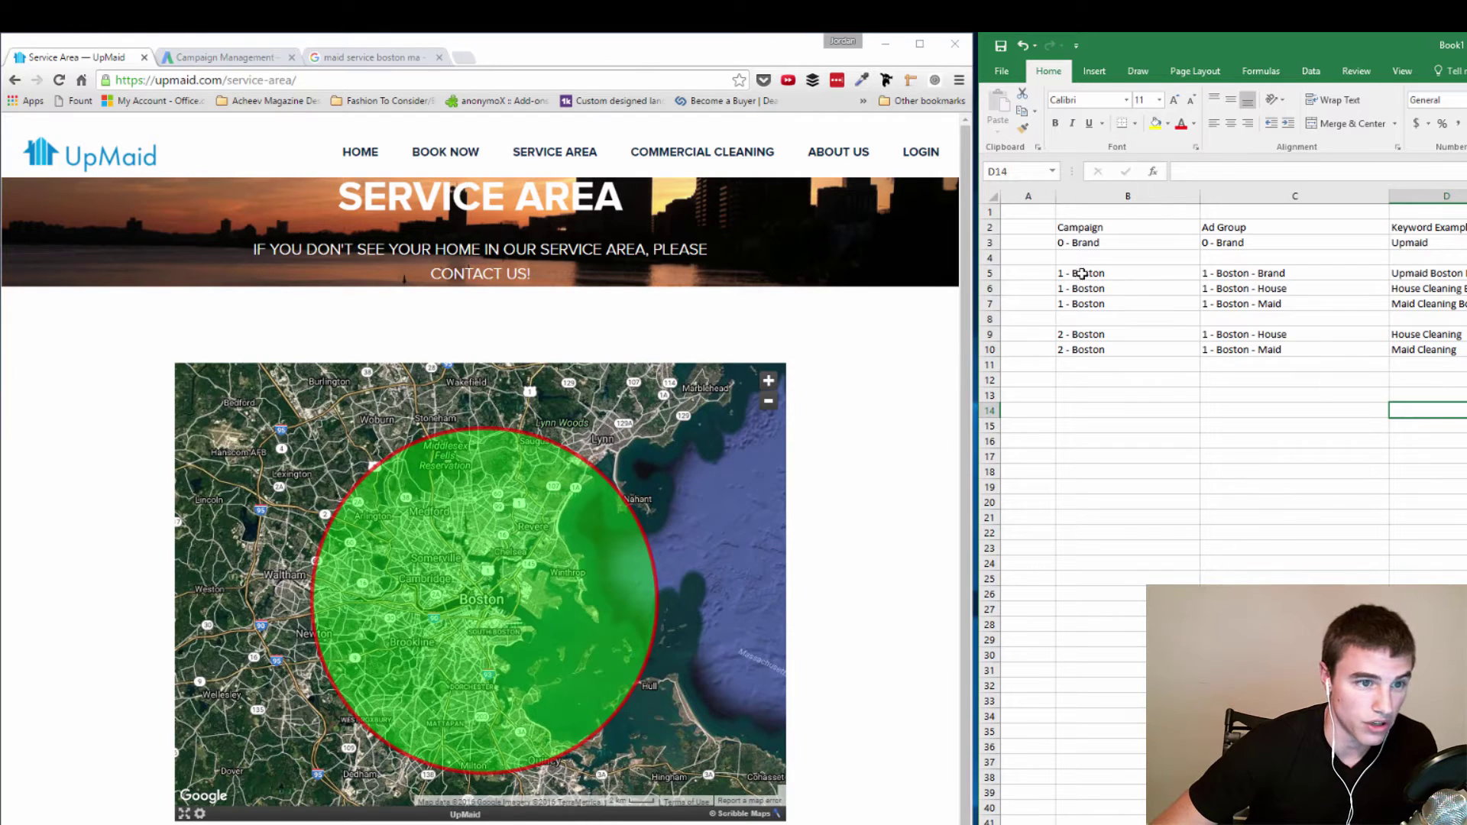
Compare the 1 - Boston and 2 - Boston campaign rows, and review the whole structure table
left_click_drag(1081, 273, 1081, 306)
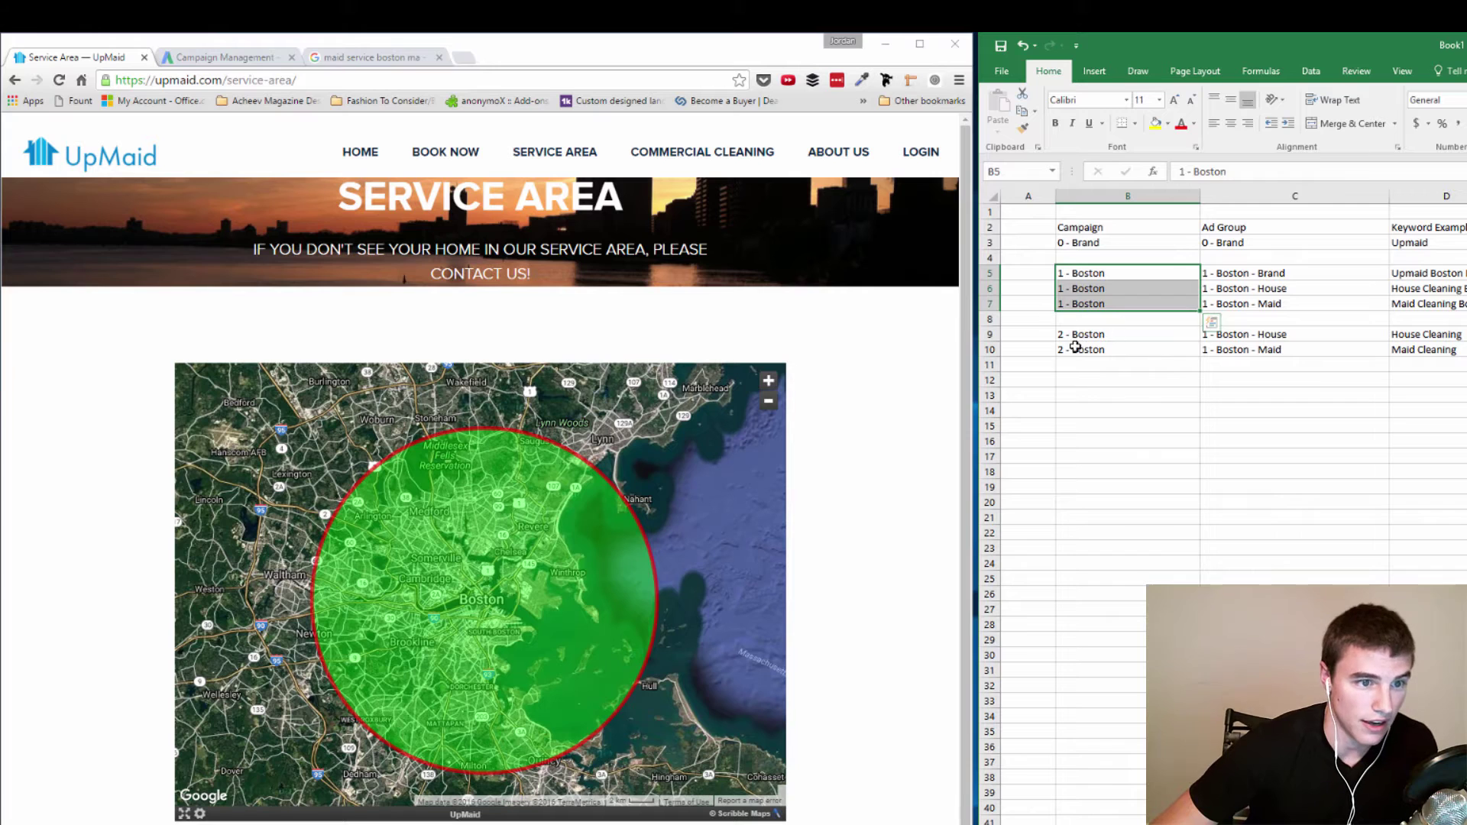
left_click_drag(1074, 334, 1077, 349)
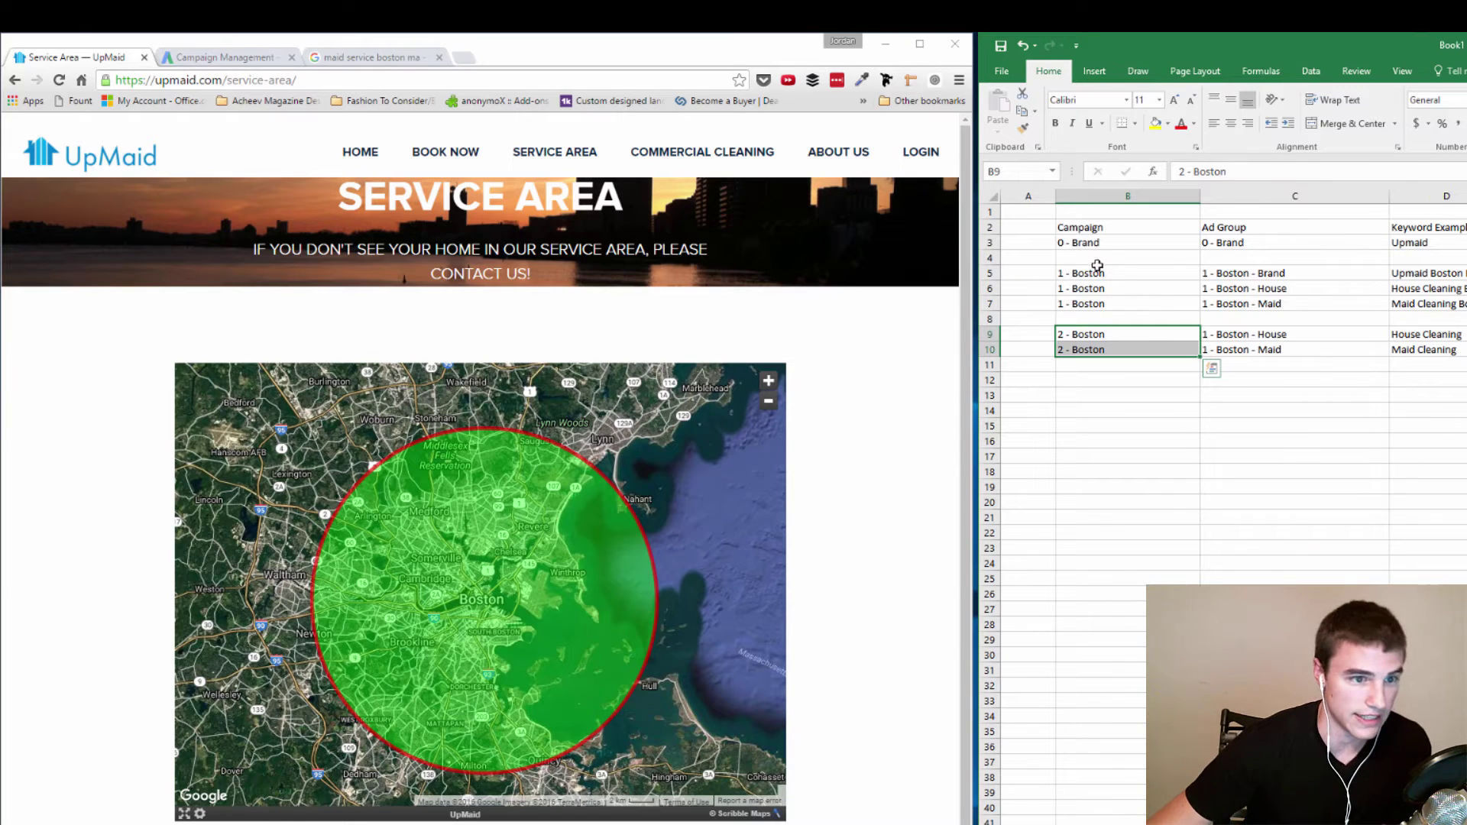
left_click_drag(1110, 268, 1077, 348)
left_click(1131, 471)
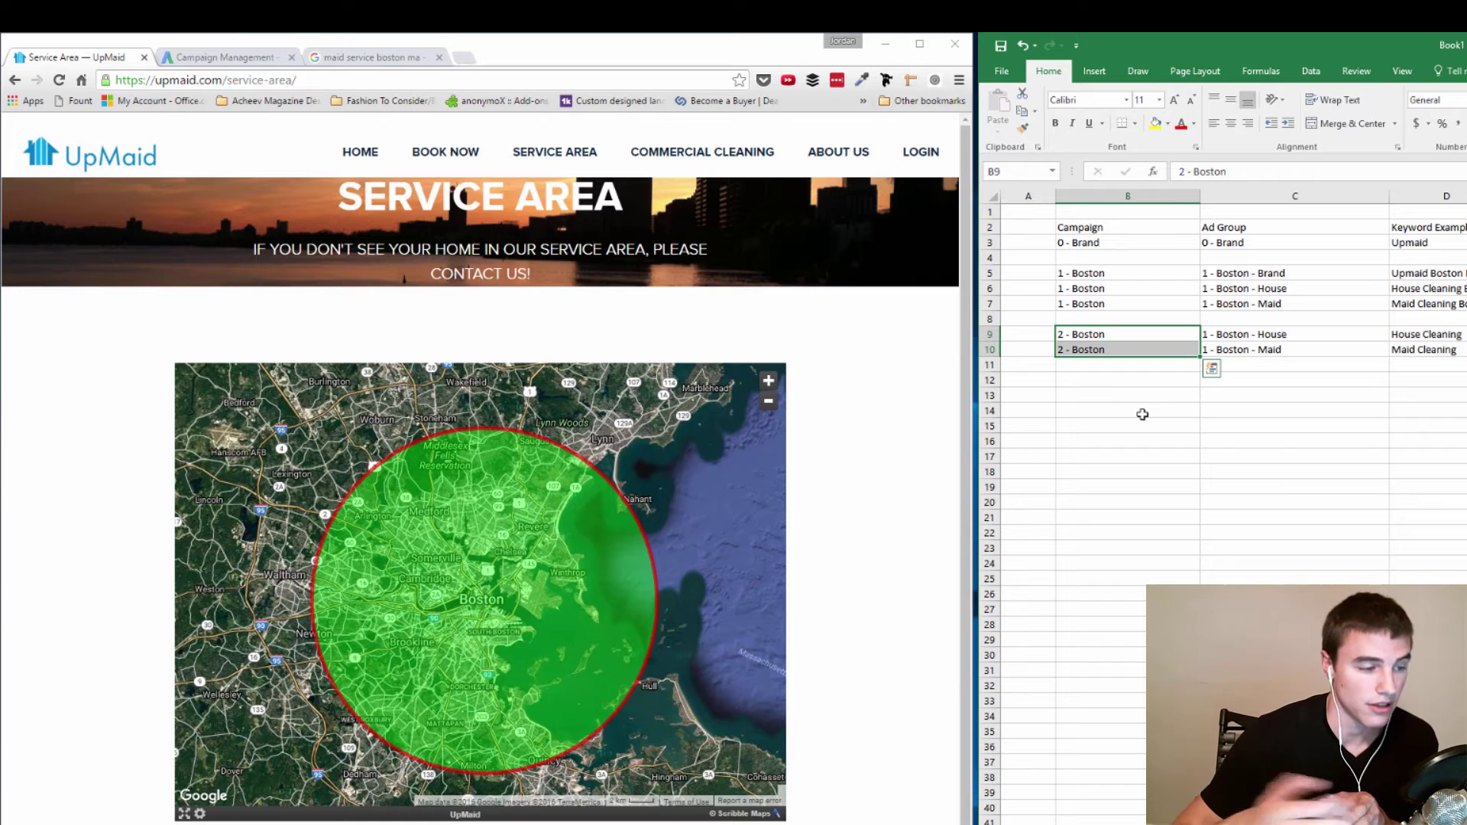
left_click_drag(1126, 269, 1117, 303)
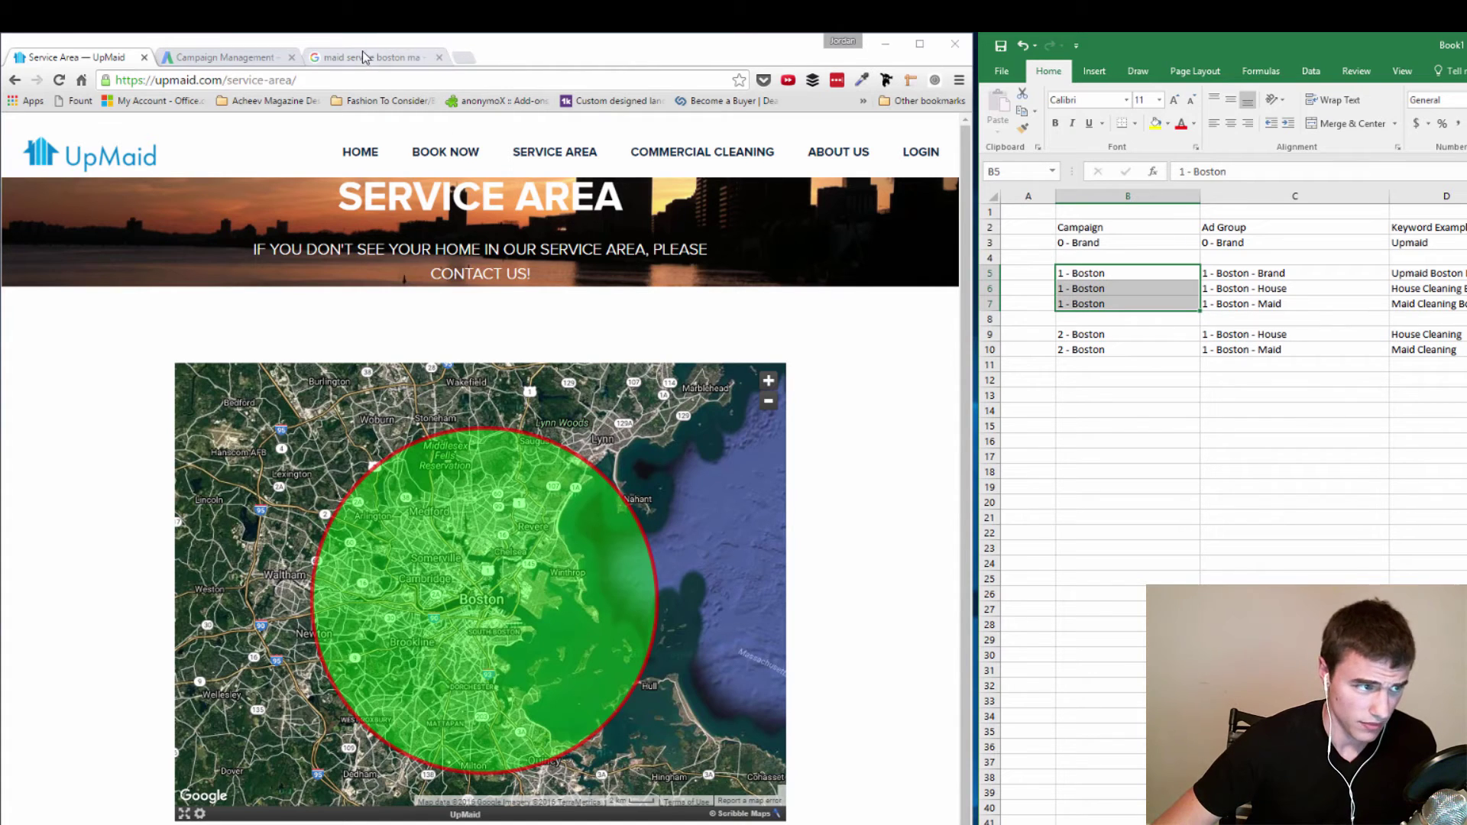
left_click_drag(1104, 229, 1451, 349)
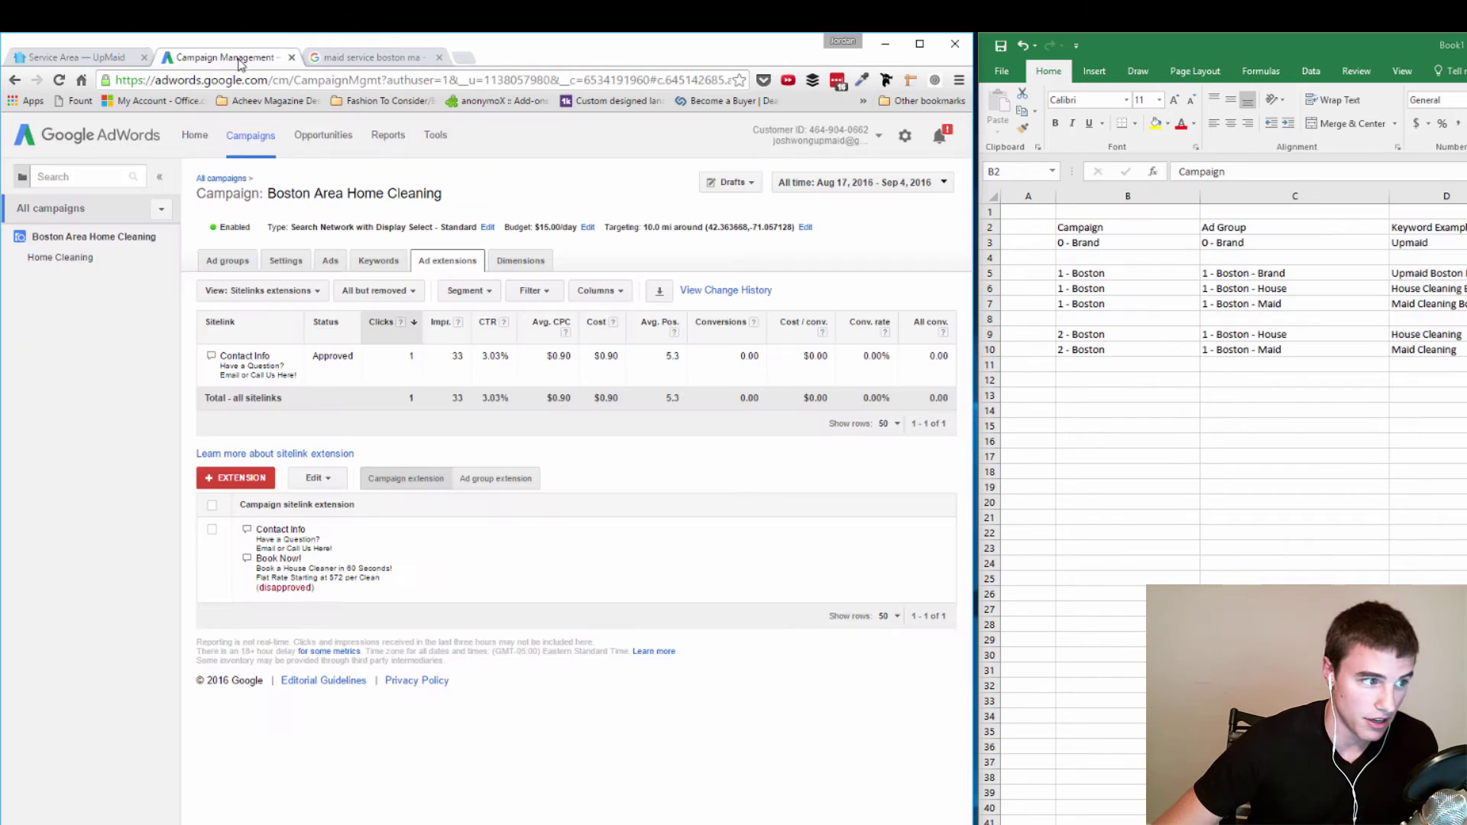
Switch to AdWords, check the available campaign types in the Boston Area Home Cleaning settings, and leave the type without saving
left_click(242, 57)
left_click(285, 260)
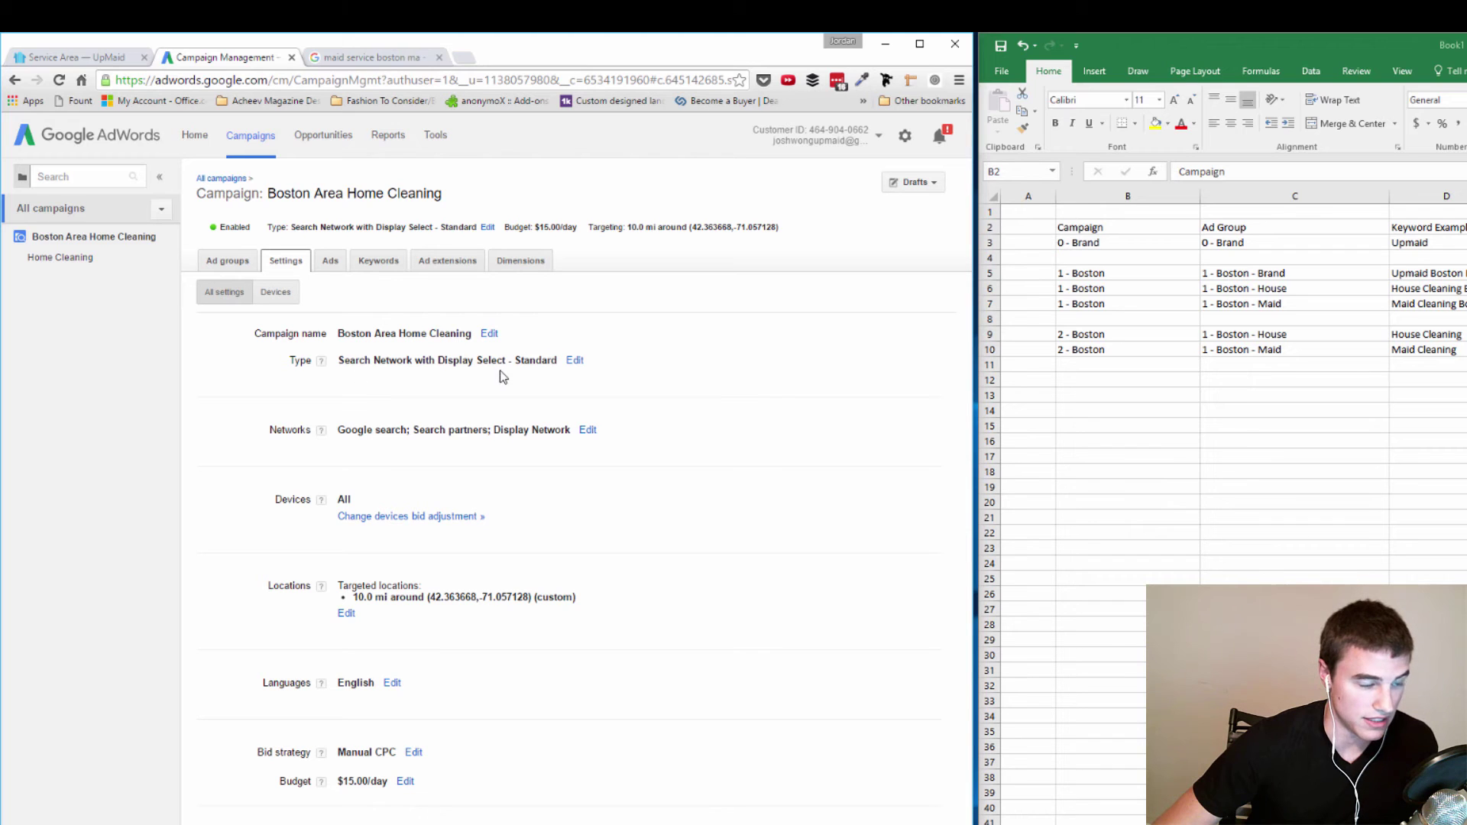
left_click(575, 361)
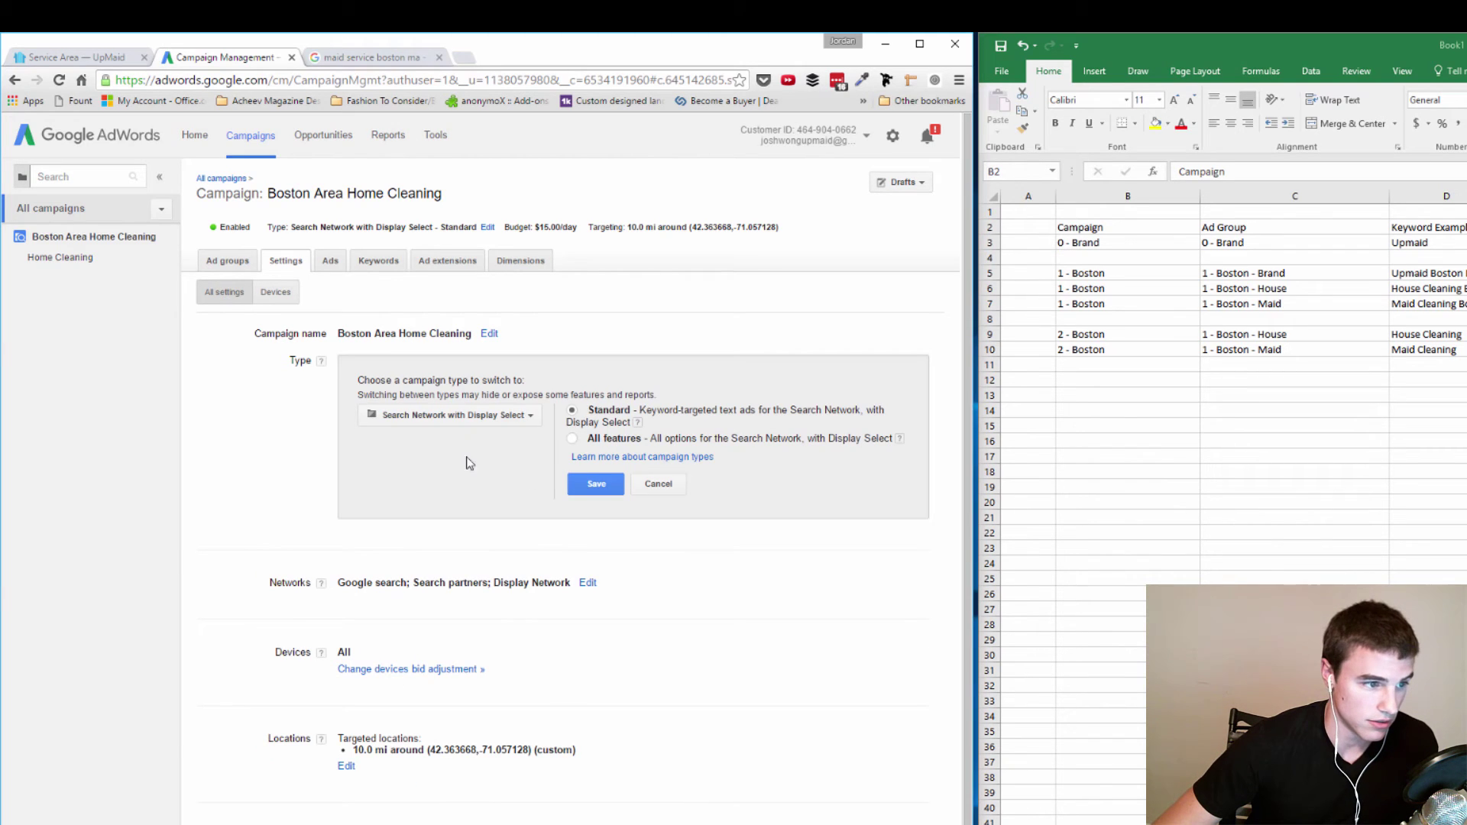
left_click(508, 418)
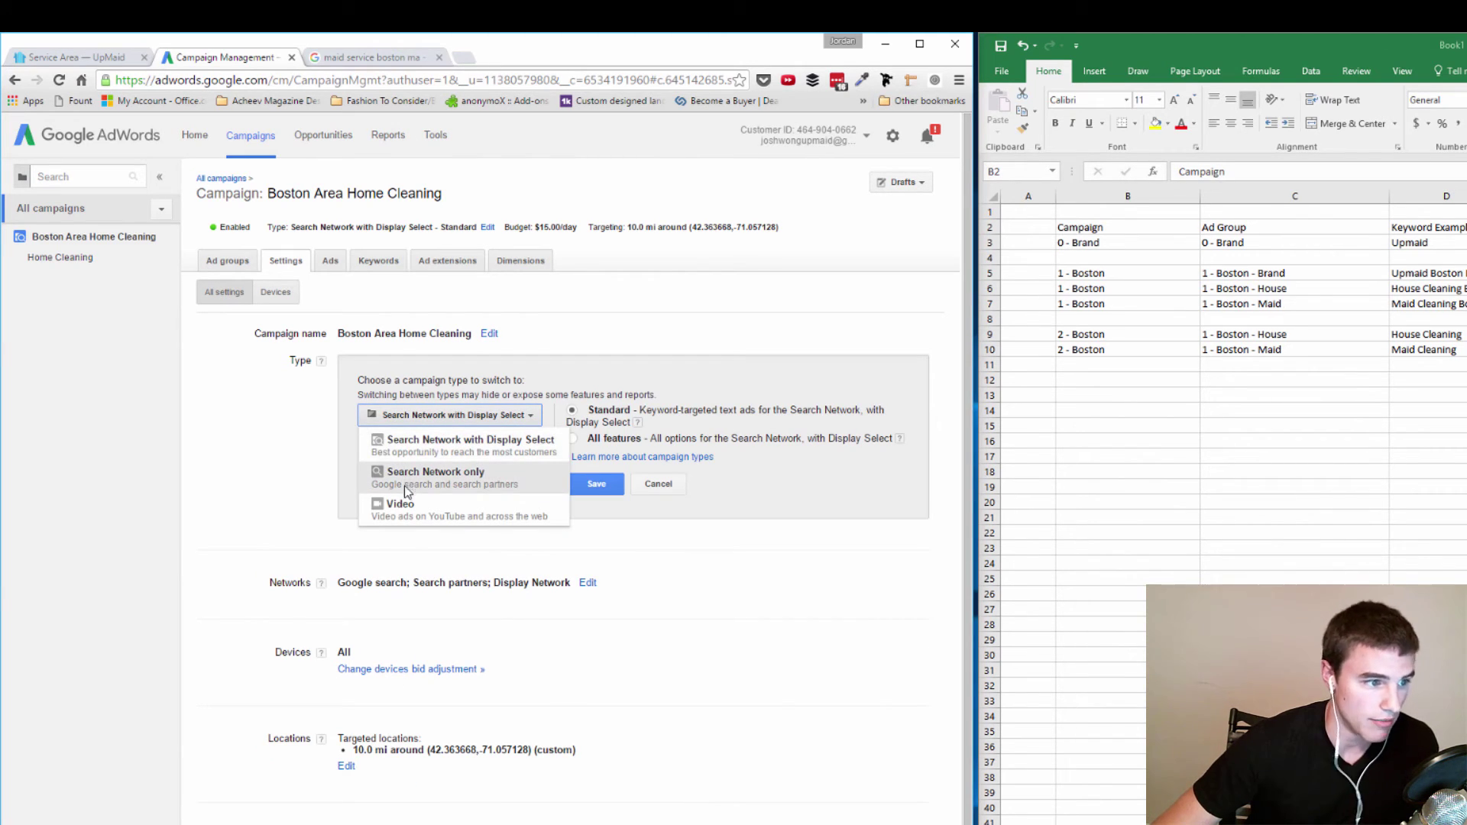
left_click(656, 486)
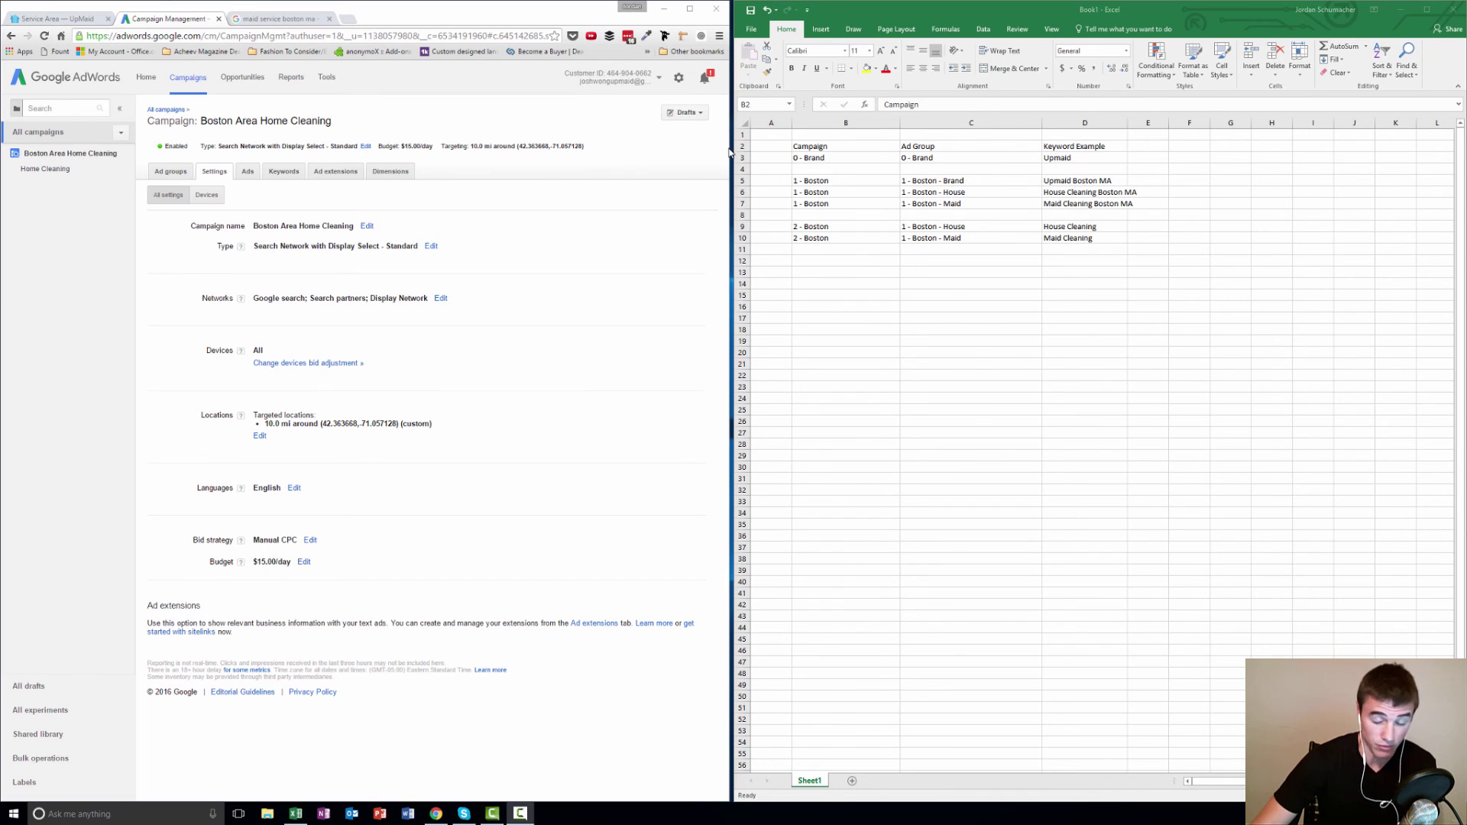
Return to the Excel workbook and select the entire campaign structure table
left_click(419, 15)
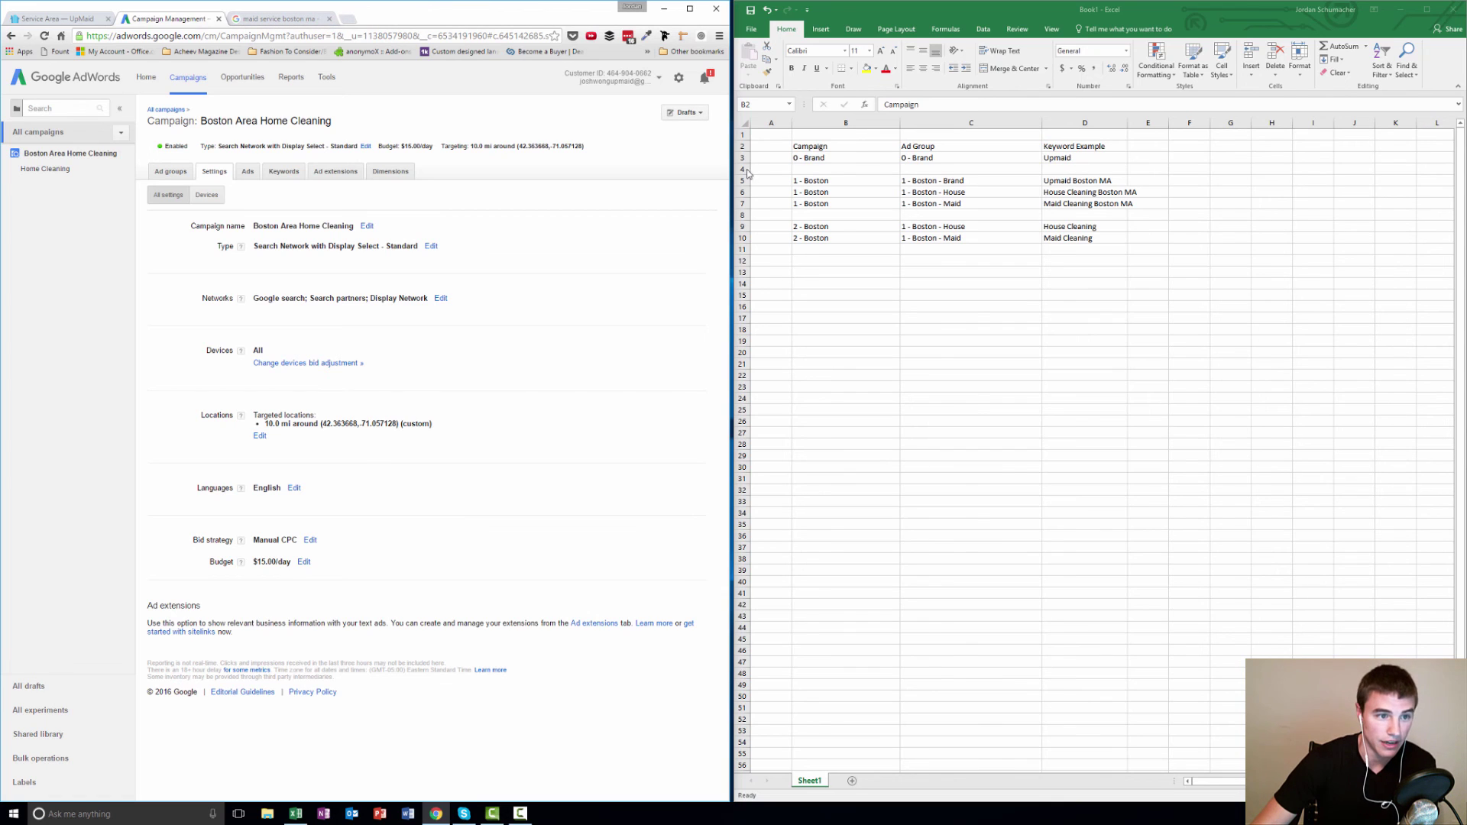
left_click_drag(728, 199, 730, 199)
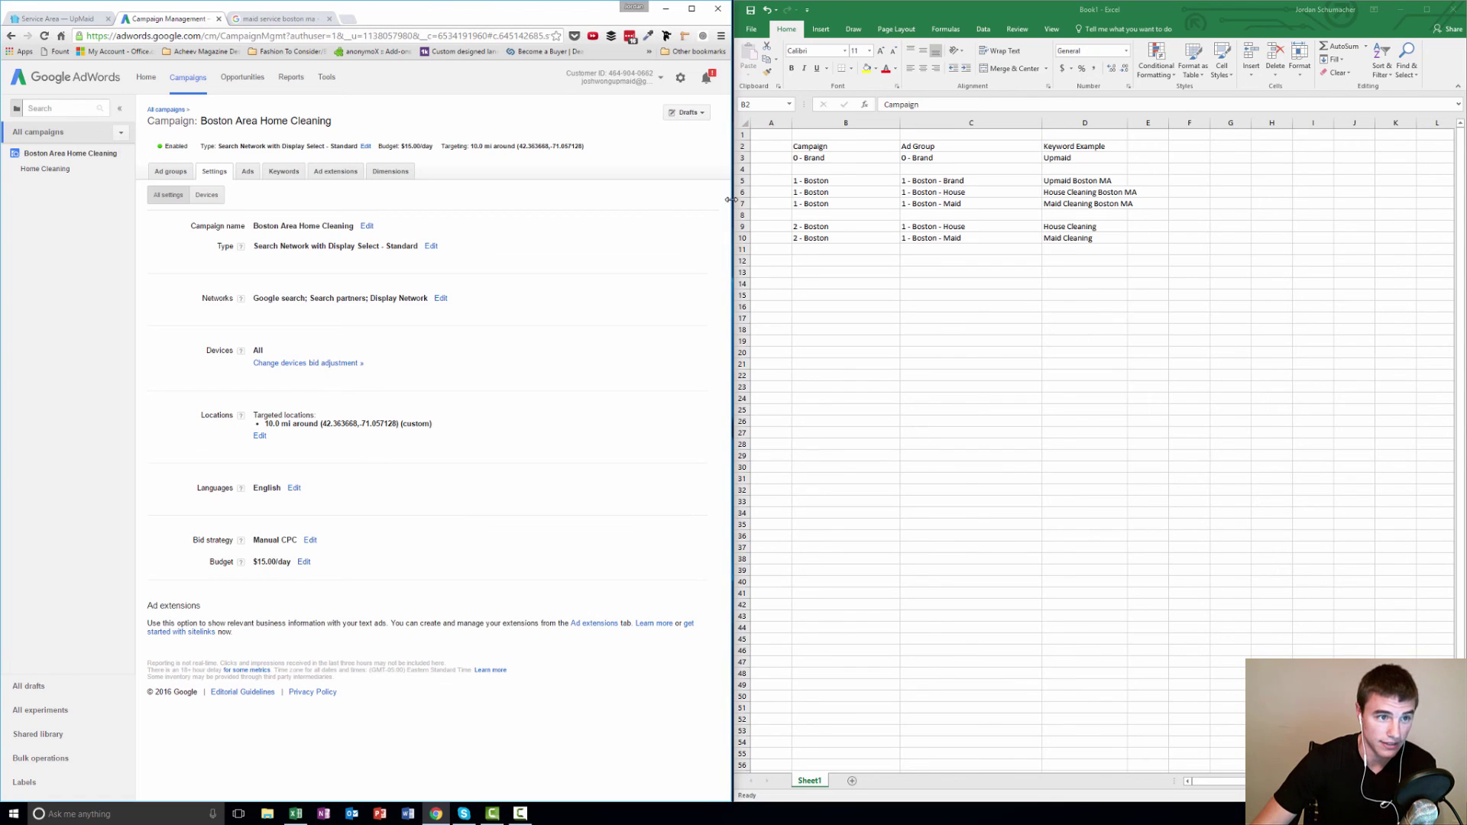
key("alt+Tab")
key("ctrl+a")
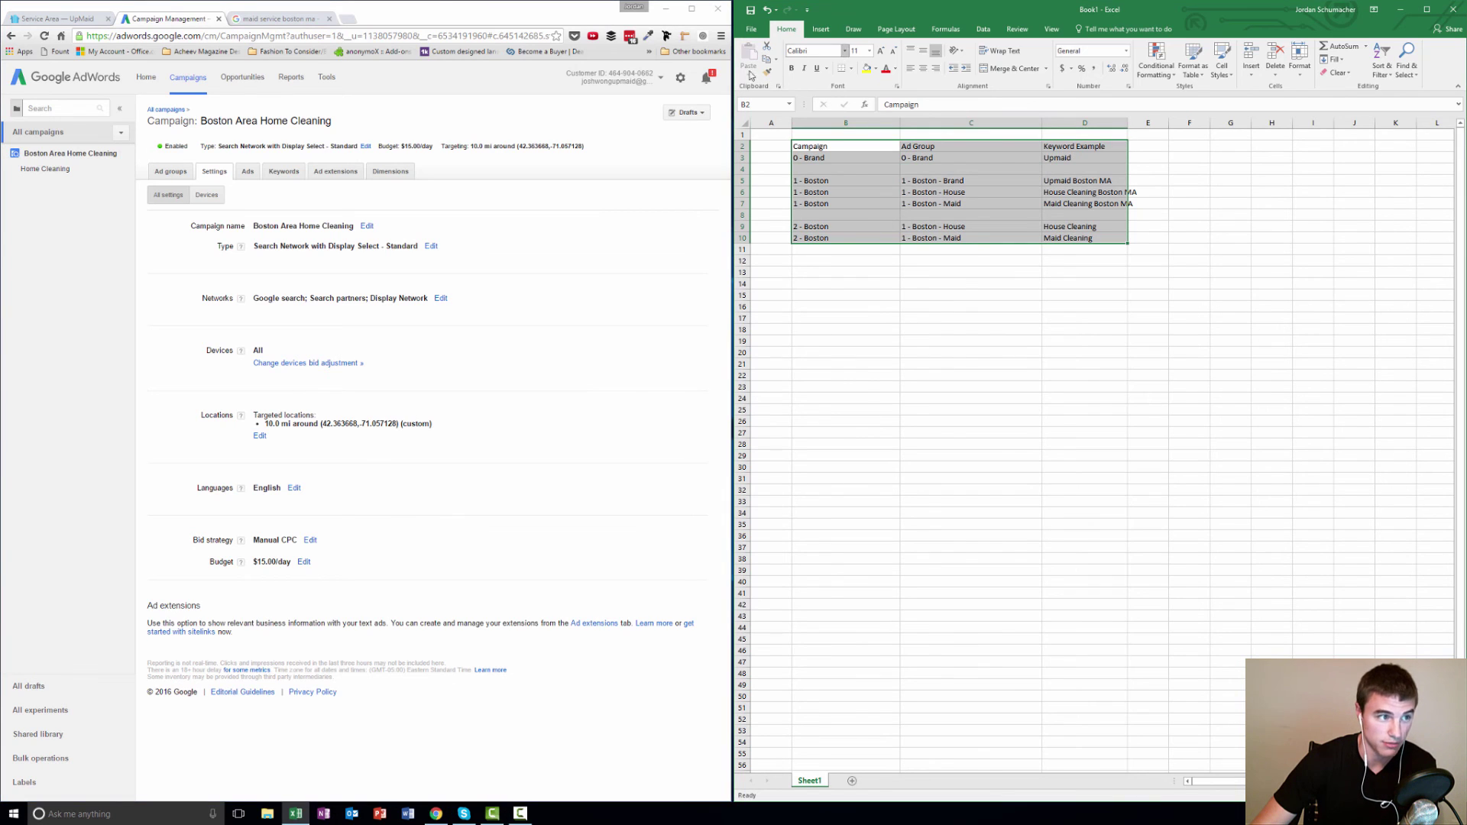